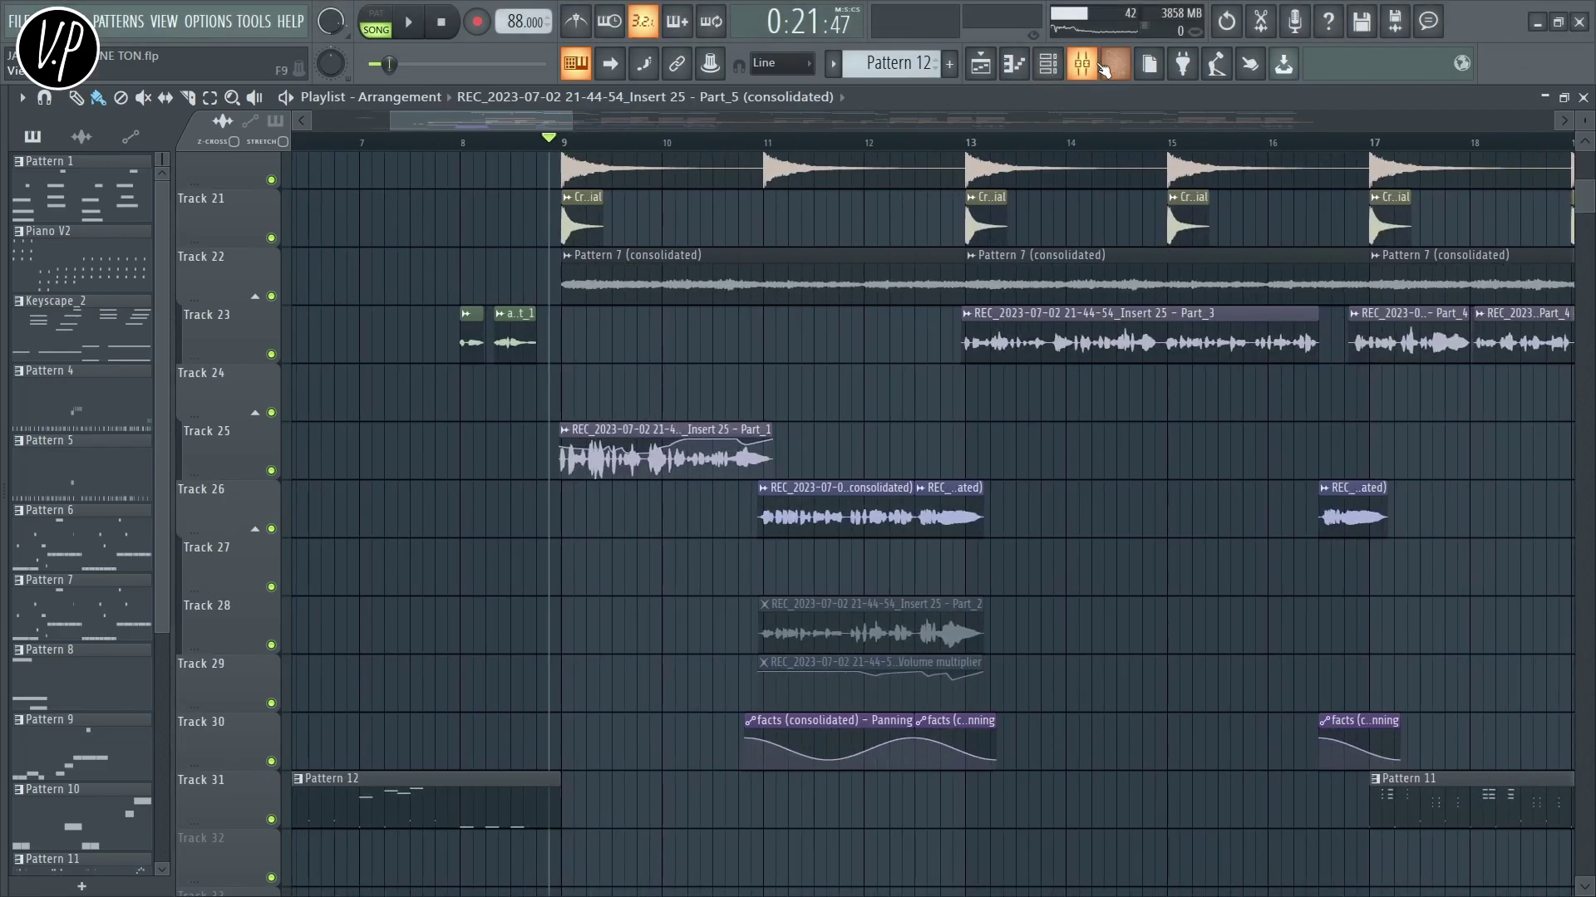
# Bypass the effects on the LEAD VOC, REVERB and DELAY mixer tracks and play the song to hear the dry vocal
pyautogui.click(1100, 65)
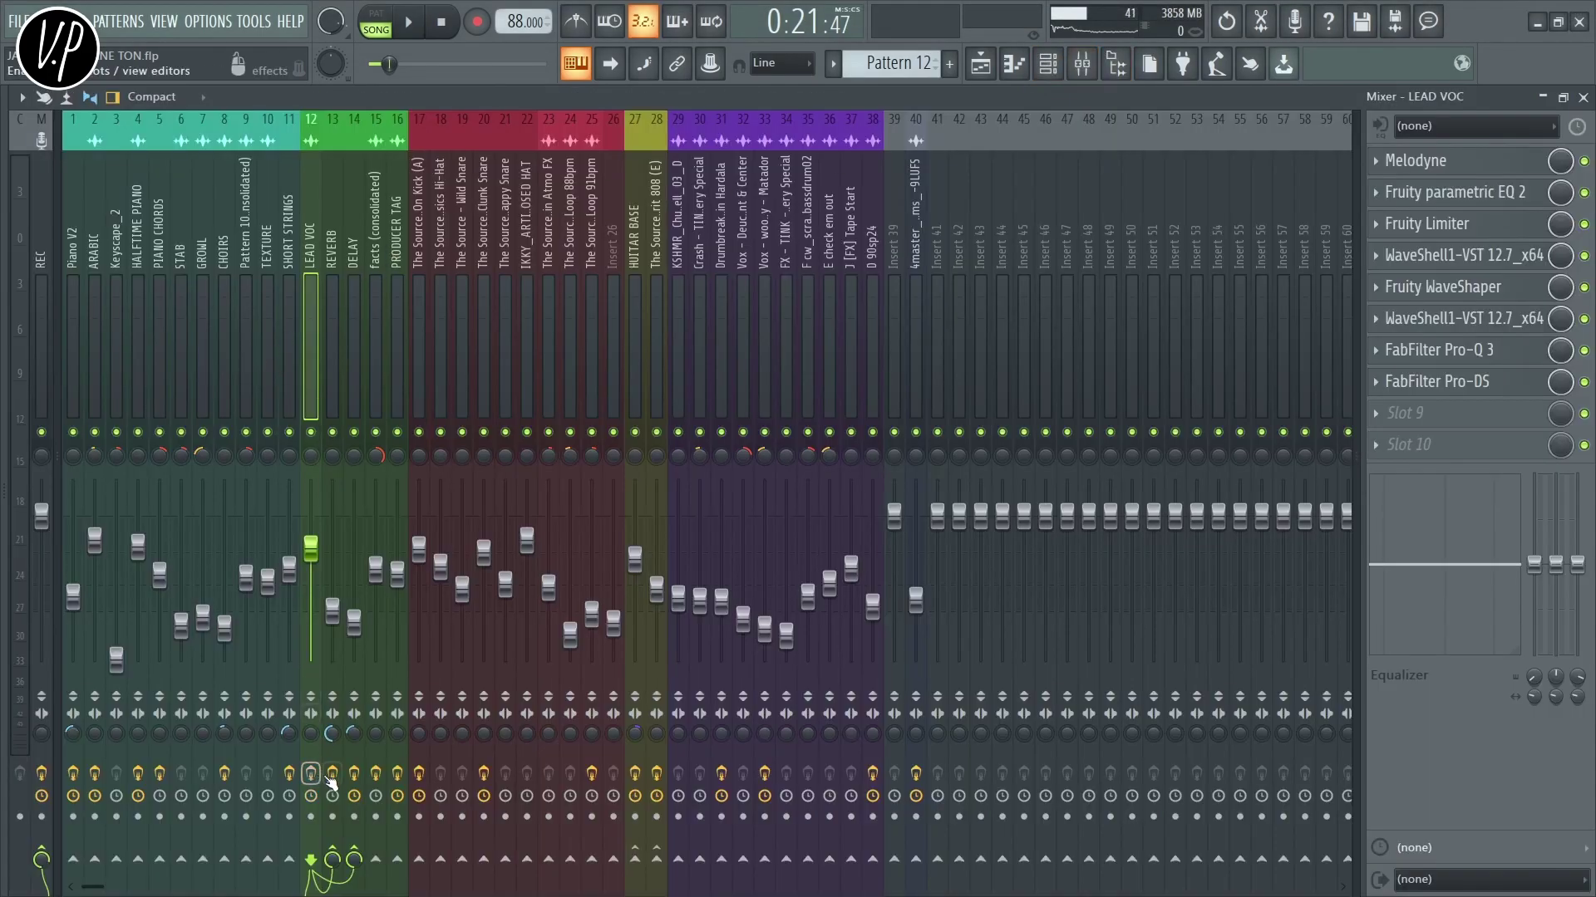
pyautogui.click(981, 64)
pyautogui.press('space')
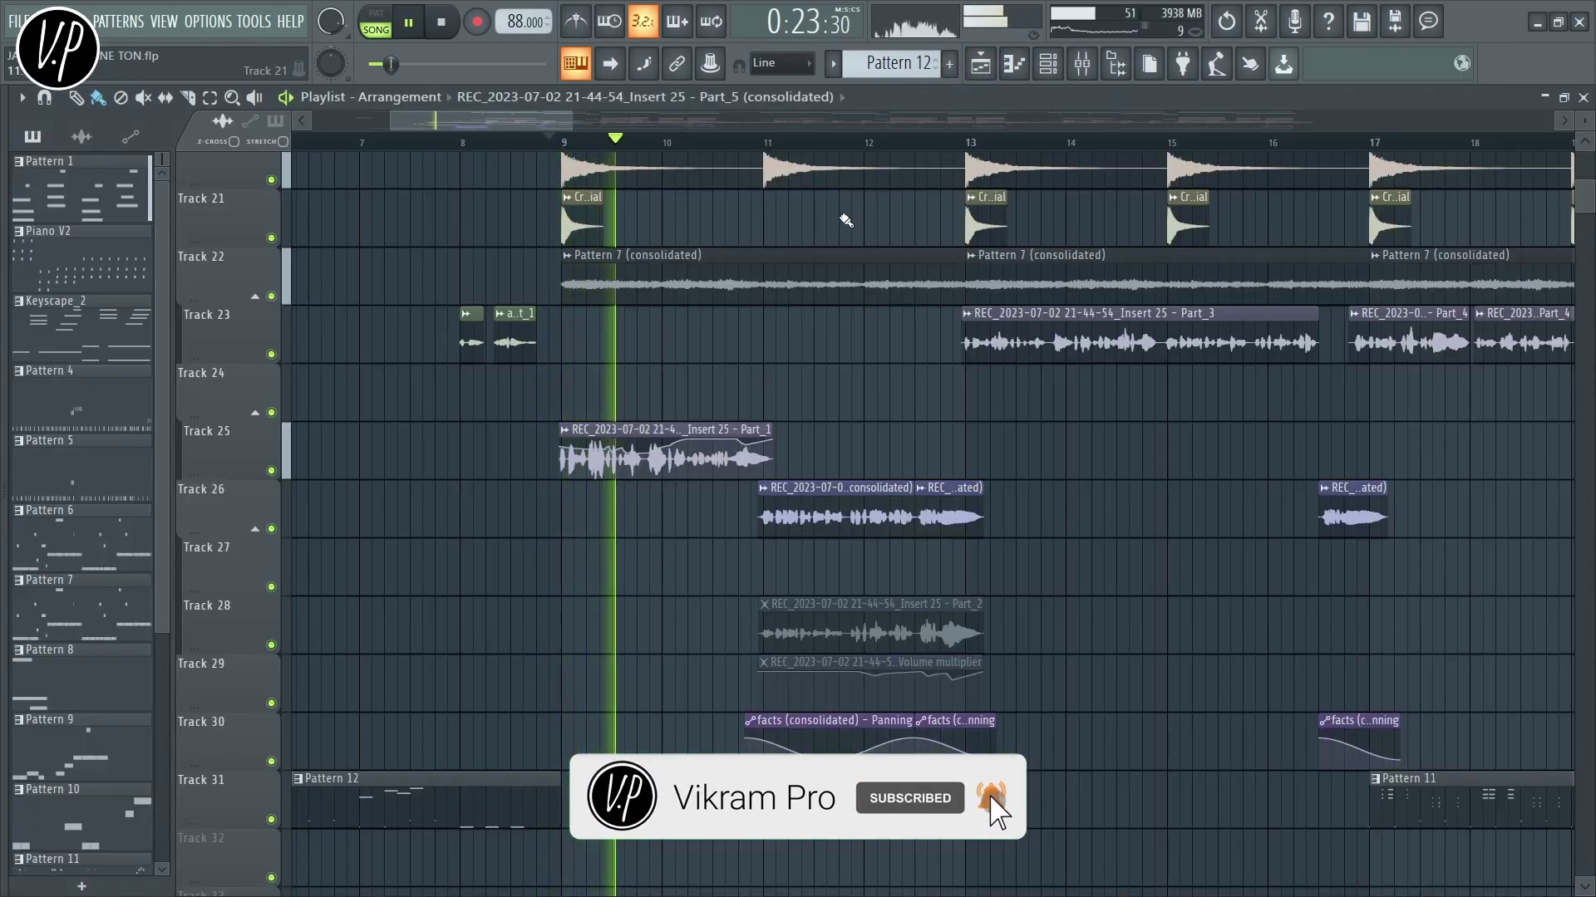
pyautogui.press('space')
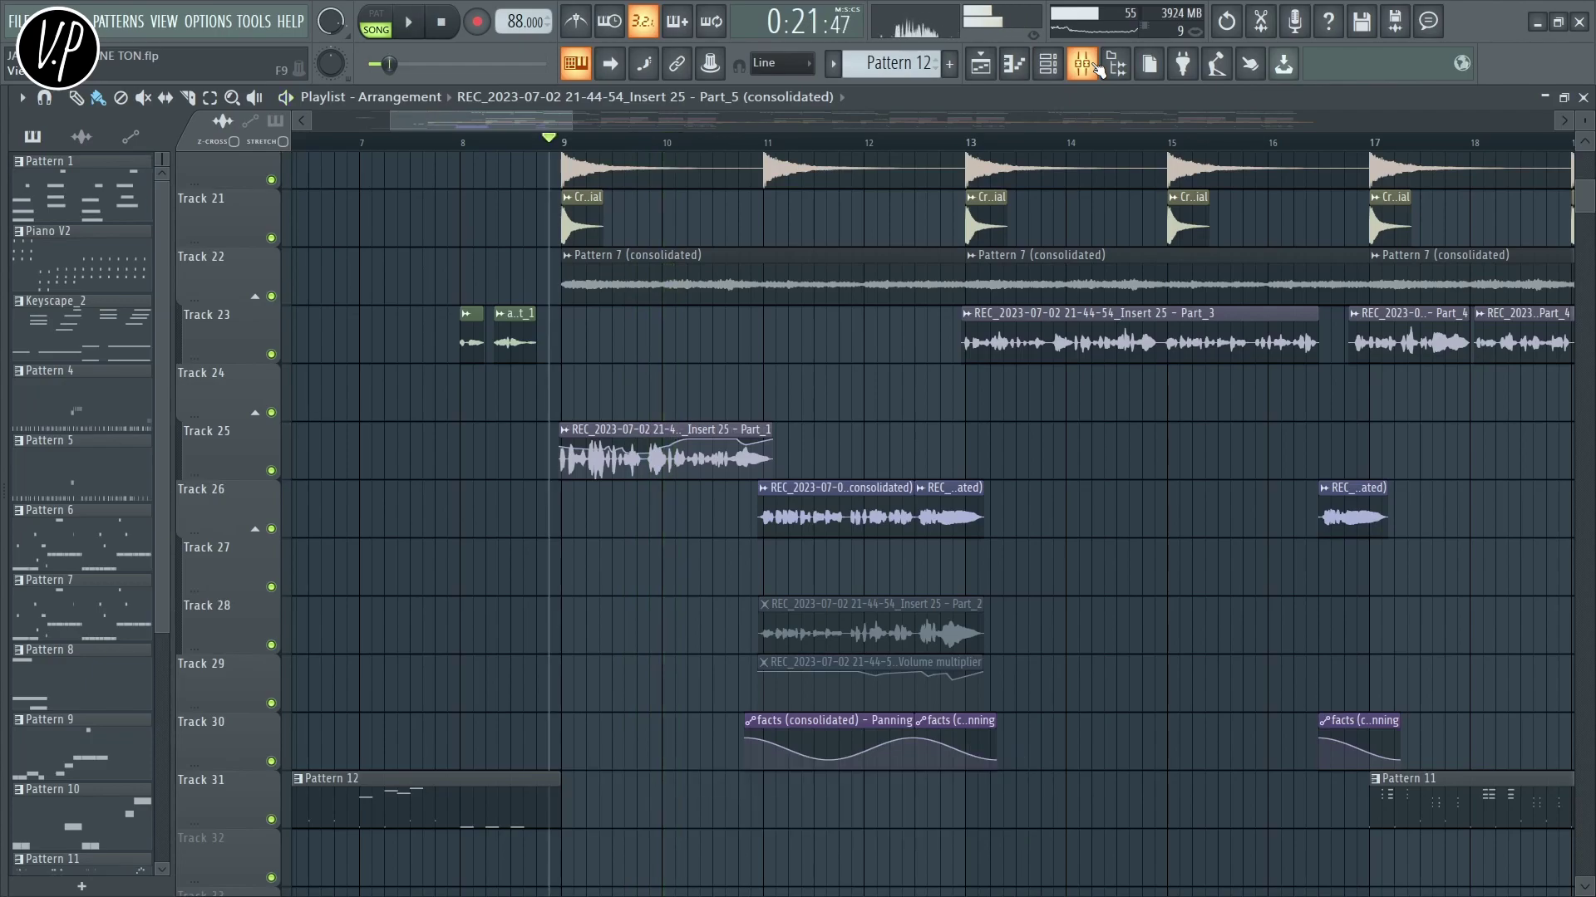
# Re-enable the effects on the LEAD VOC, REVERB and DELAY mixer tracks and play the same passage with the processed vocal
pyautogui.click(1097, 66)
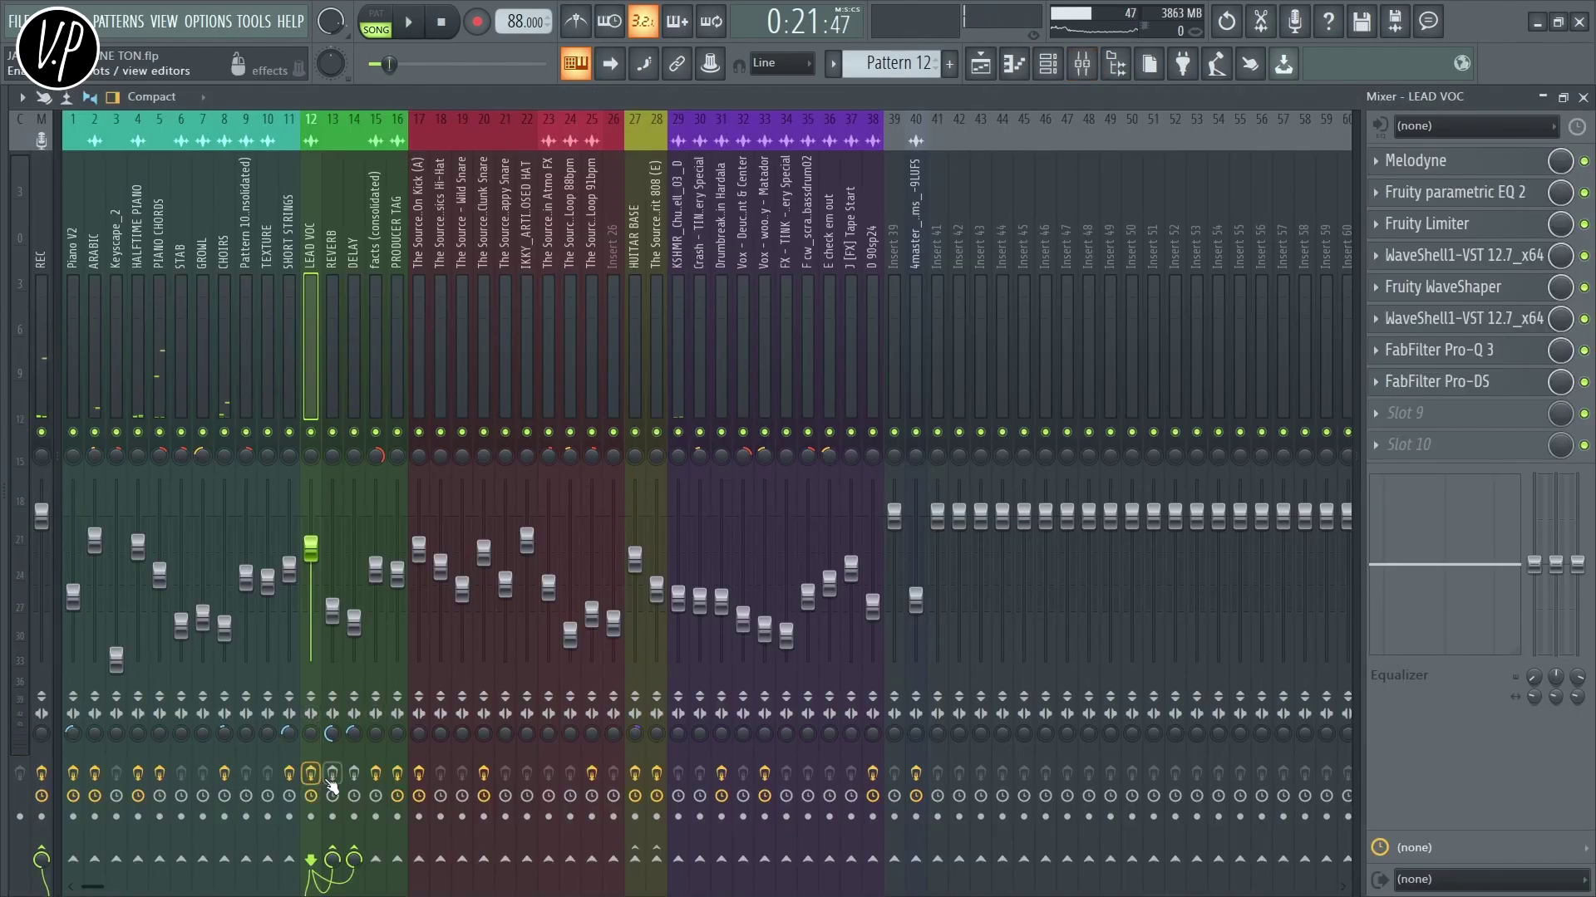
pyautogui.click(982, 68)
pyautogui.press('space')
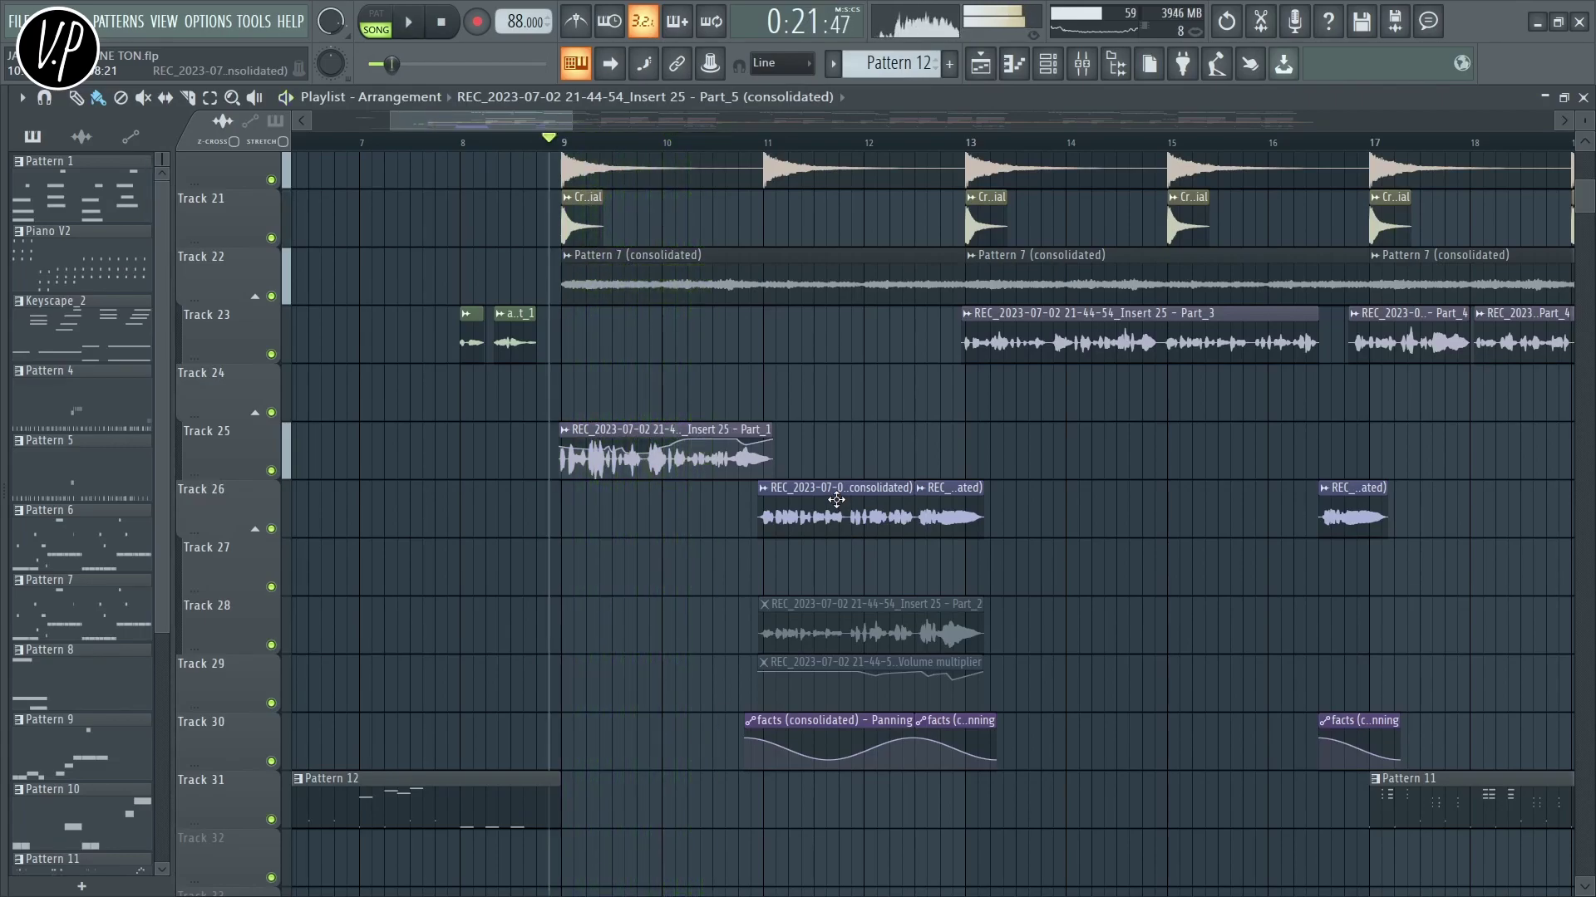
pyautogui.press('space')
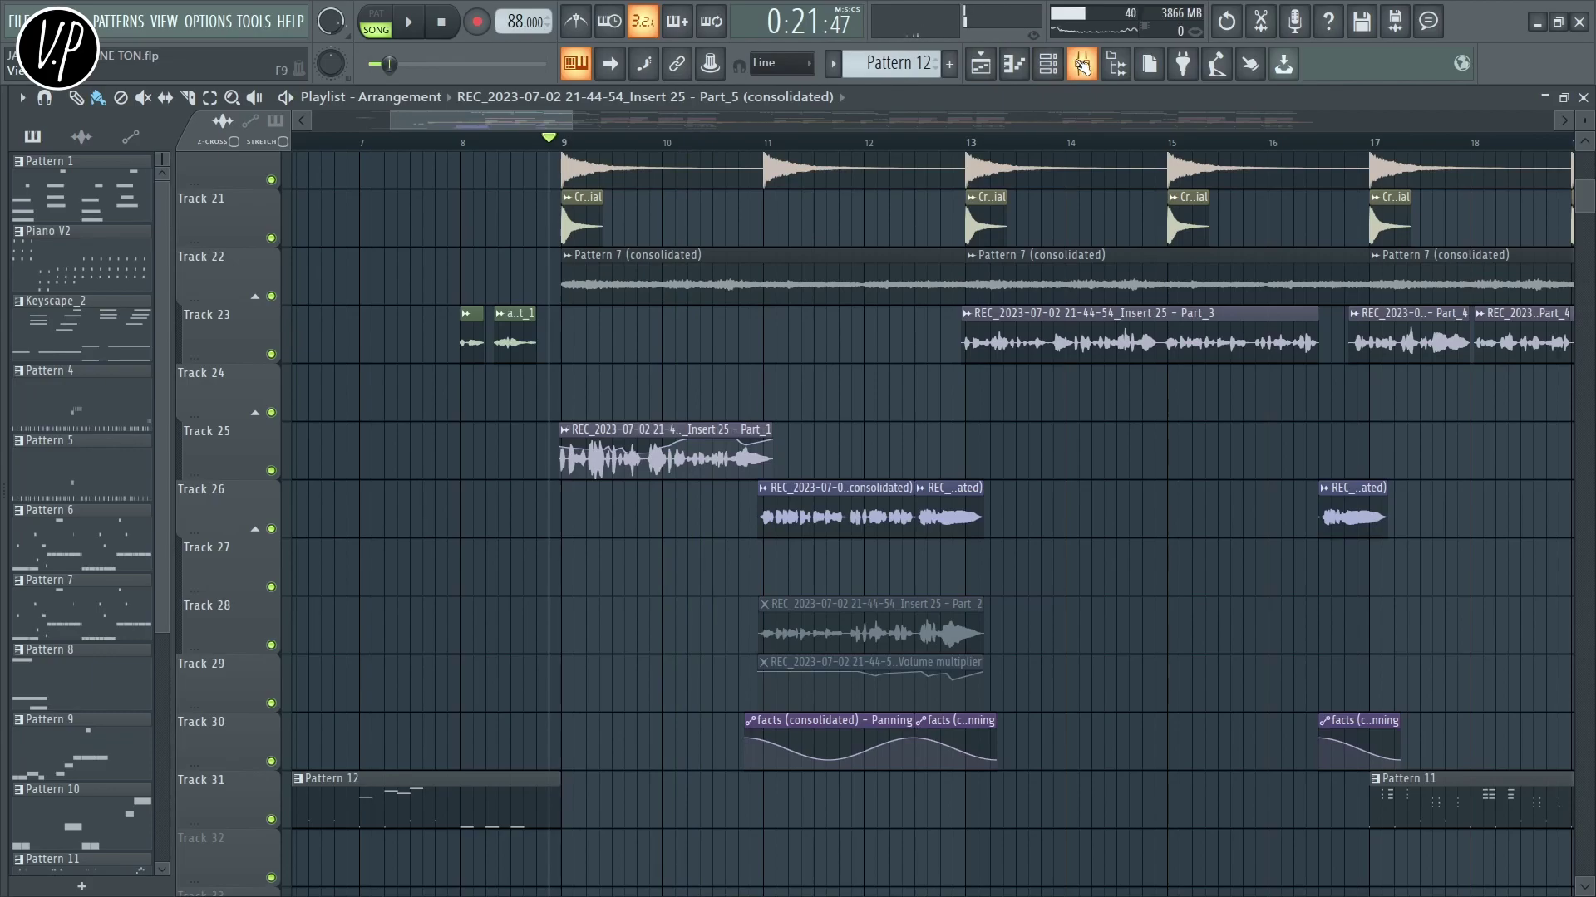
# Move the Part_1 vocal clip from Track 25 to Track 24, directly above its Volume multiplier automation
pyautogui.press('F9')
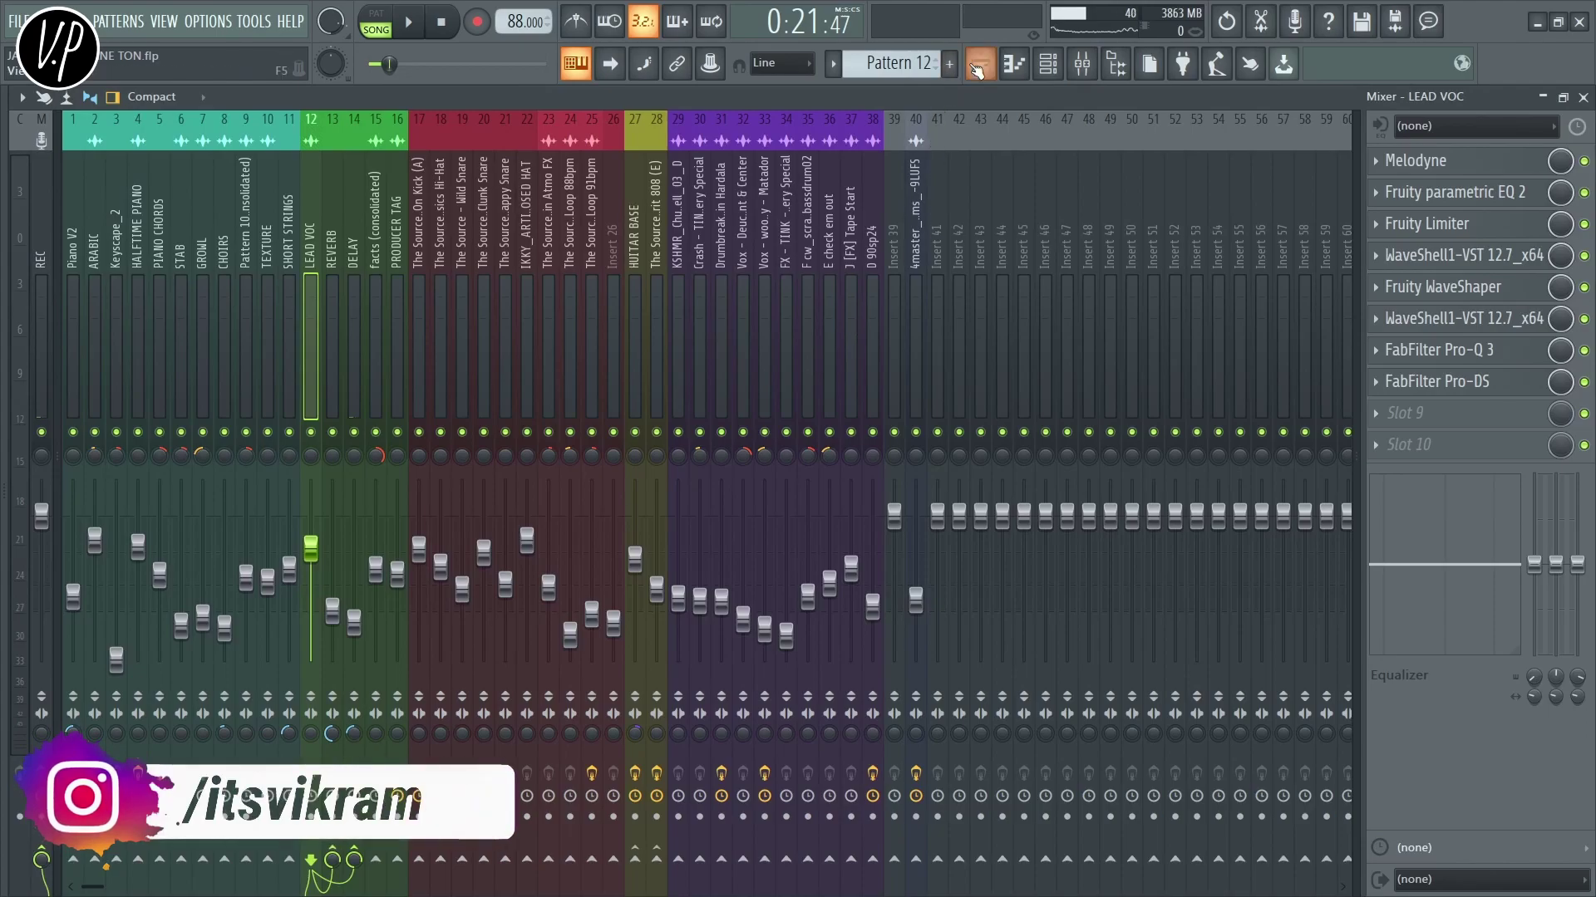
pyautogui.click(977, 68)
pyautogui.scroll(5, 606, 526)
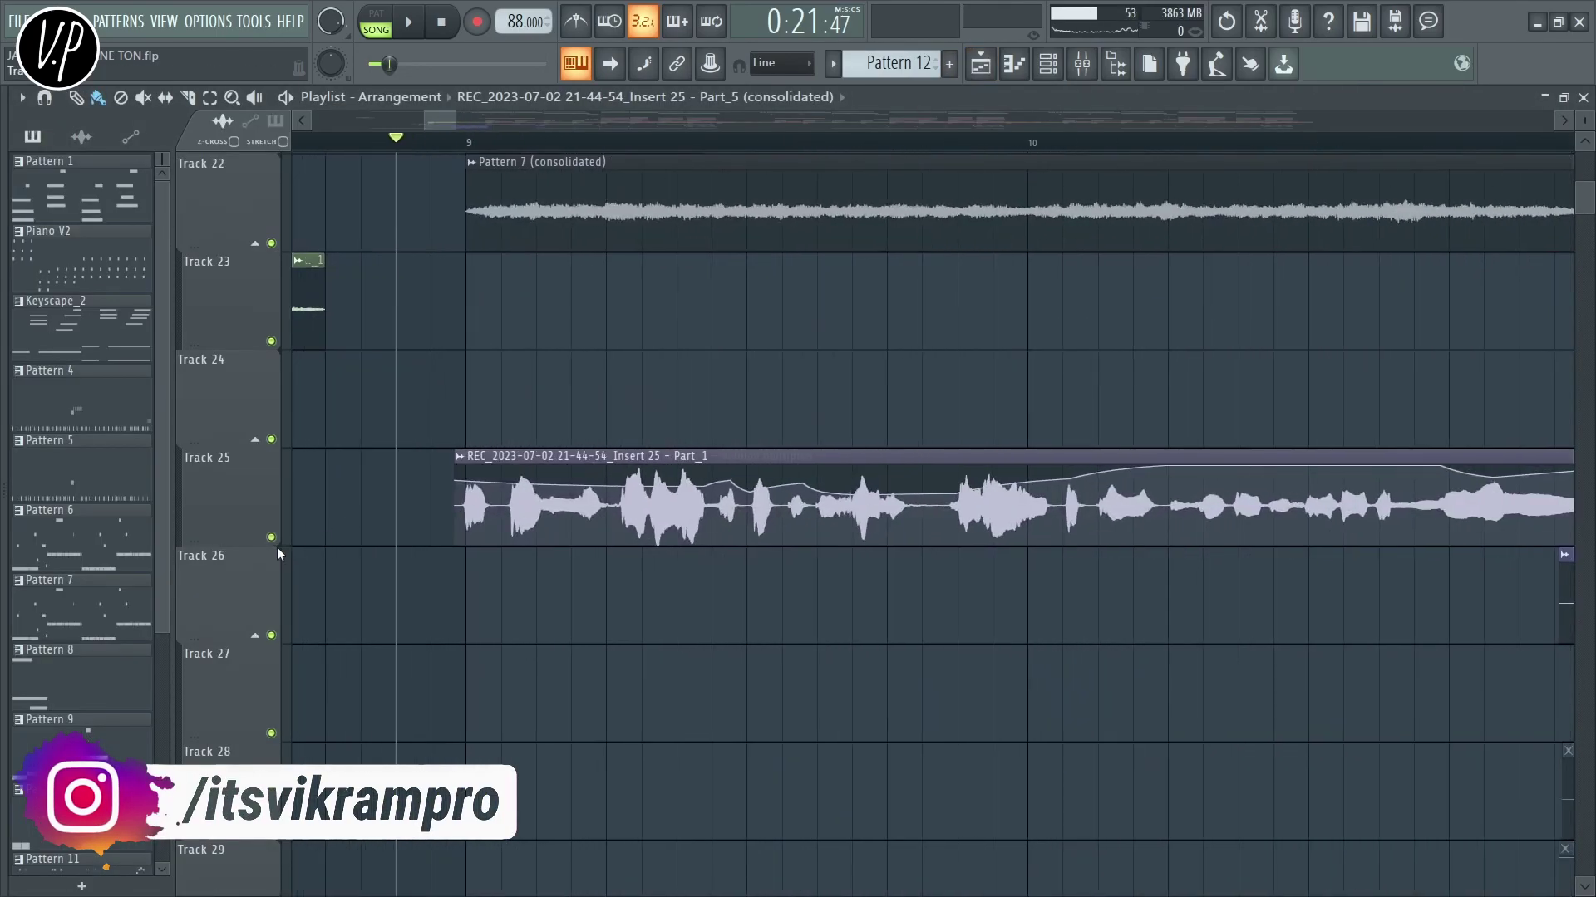
pyautogui.scroll(-3, 360, 509)
pyautogui.click(782, 63)
pyautogui.click(776, 85)
pyautogui.moveTo(525, 457); pyautogui.dragTo(522, 349)
pyautogui.scroll(3, 445, 513)
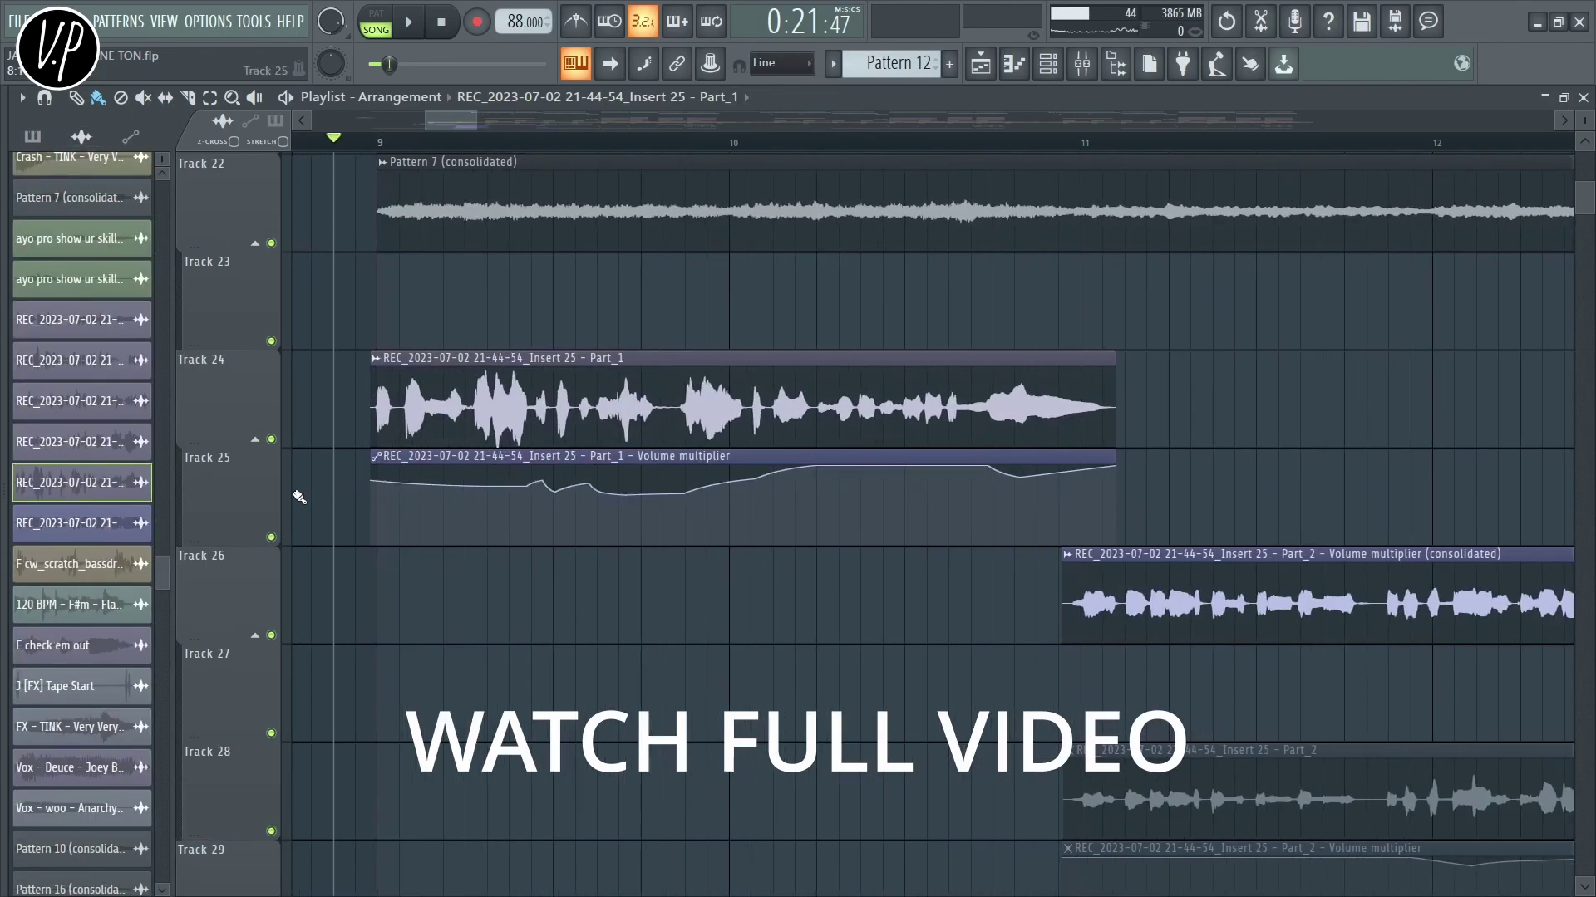
pyautogui.scroll(2, 300, 494)
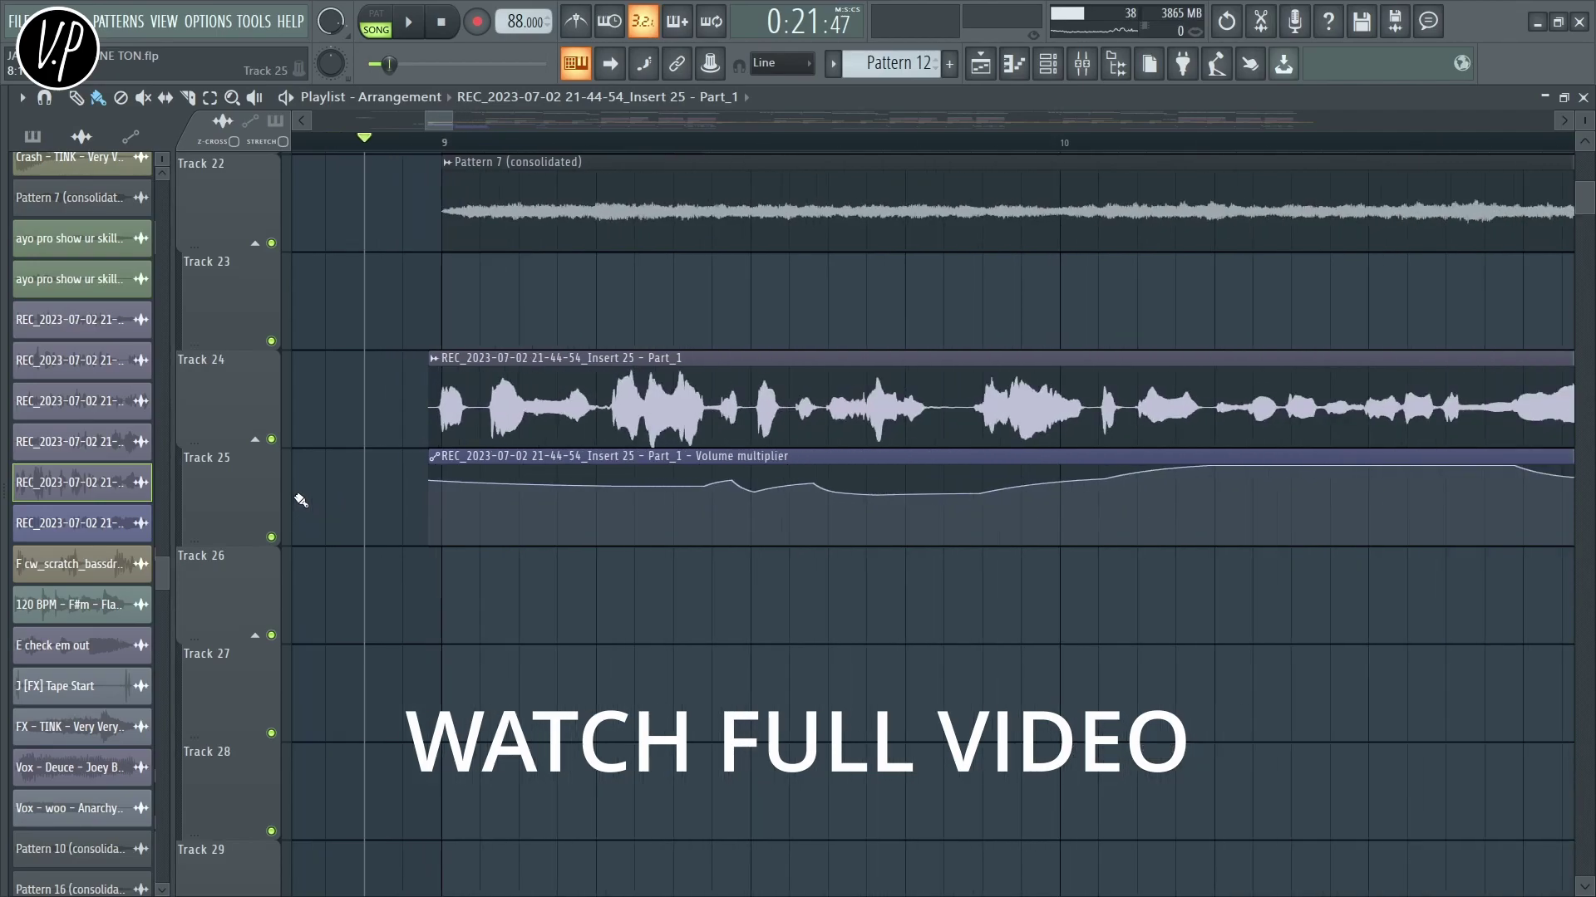
# Solo Track 24 and examine the Part_1 vocal waveform against the volume automation curve on Track 25
pyautogui.keyDown('ctrl'); pyautogui.click(270, 439); pyautogui.keyUp('ctrl')
pyautogui.scroll(3, 435, 434)
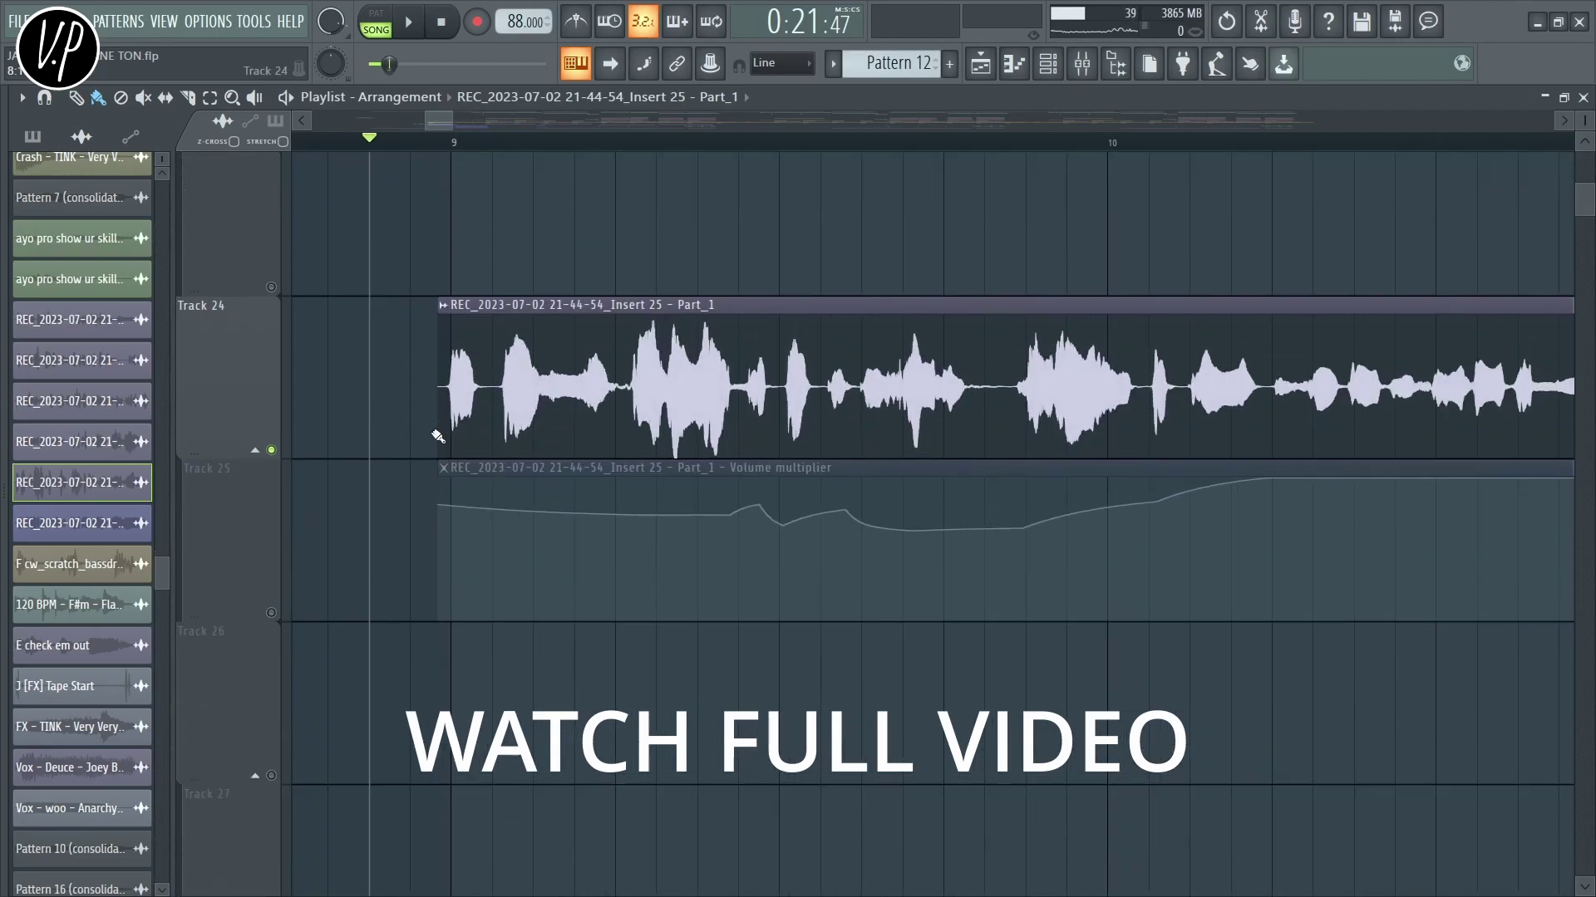
pyautogui.scroll(6, 446, 478)
pyautogui.scroll(-4, 595, 409)
pyautogui.scroll(-2, 689, 407)
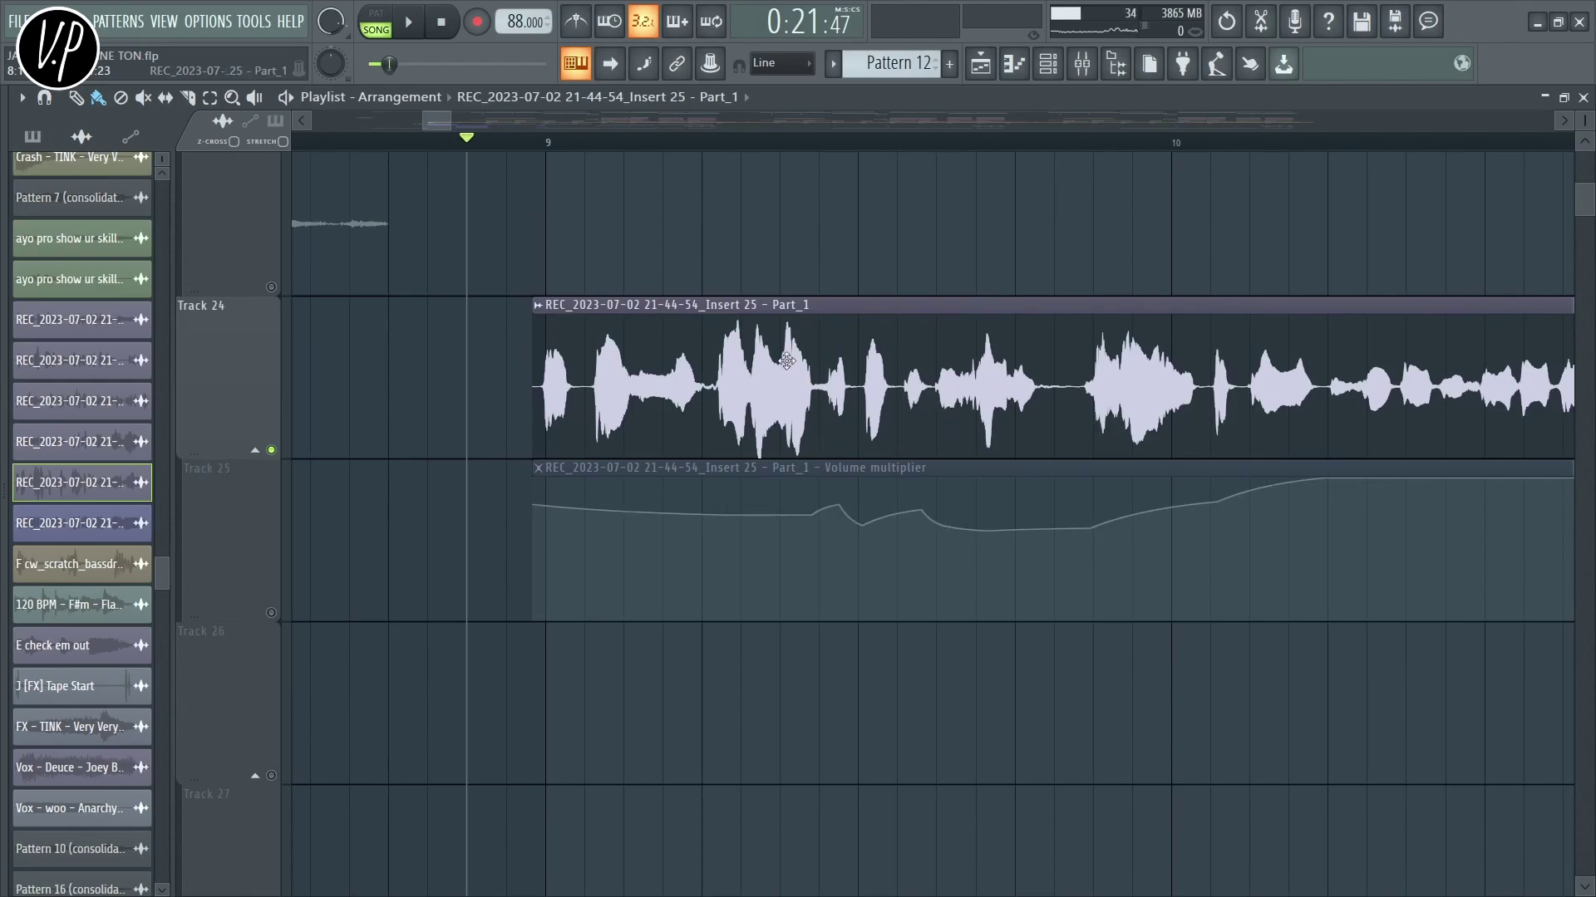
pyautogui.scroll(-2, 850, 360)
pyautogui.scroll(-1, 1051, 338)
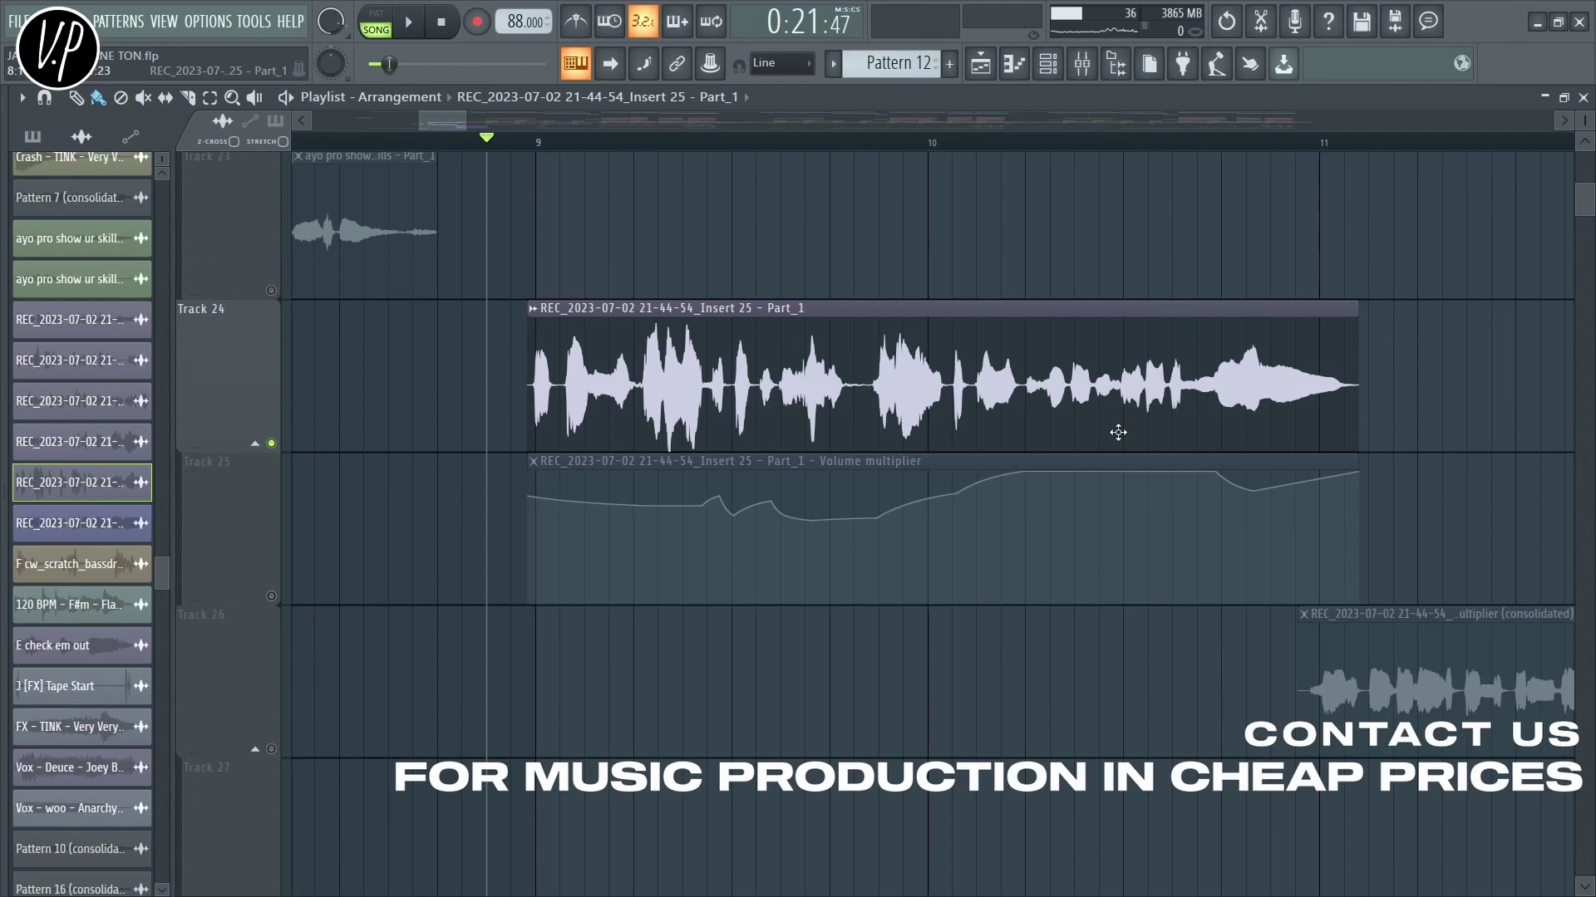
pyautogui.scroll(-2, 629, 409)
pyautogui.scroll(2, 648, 465)
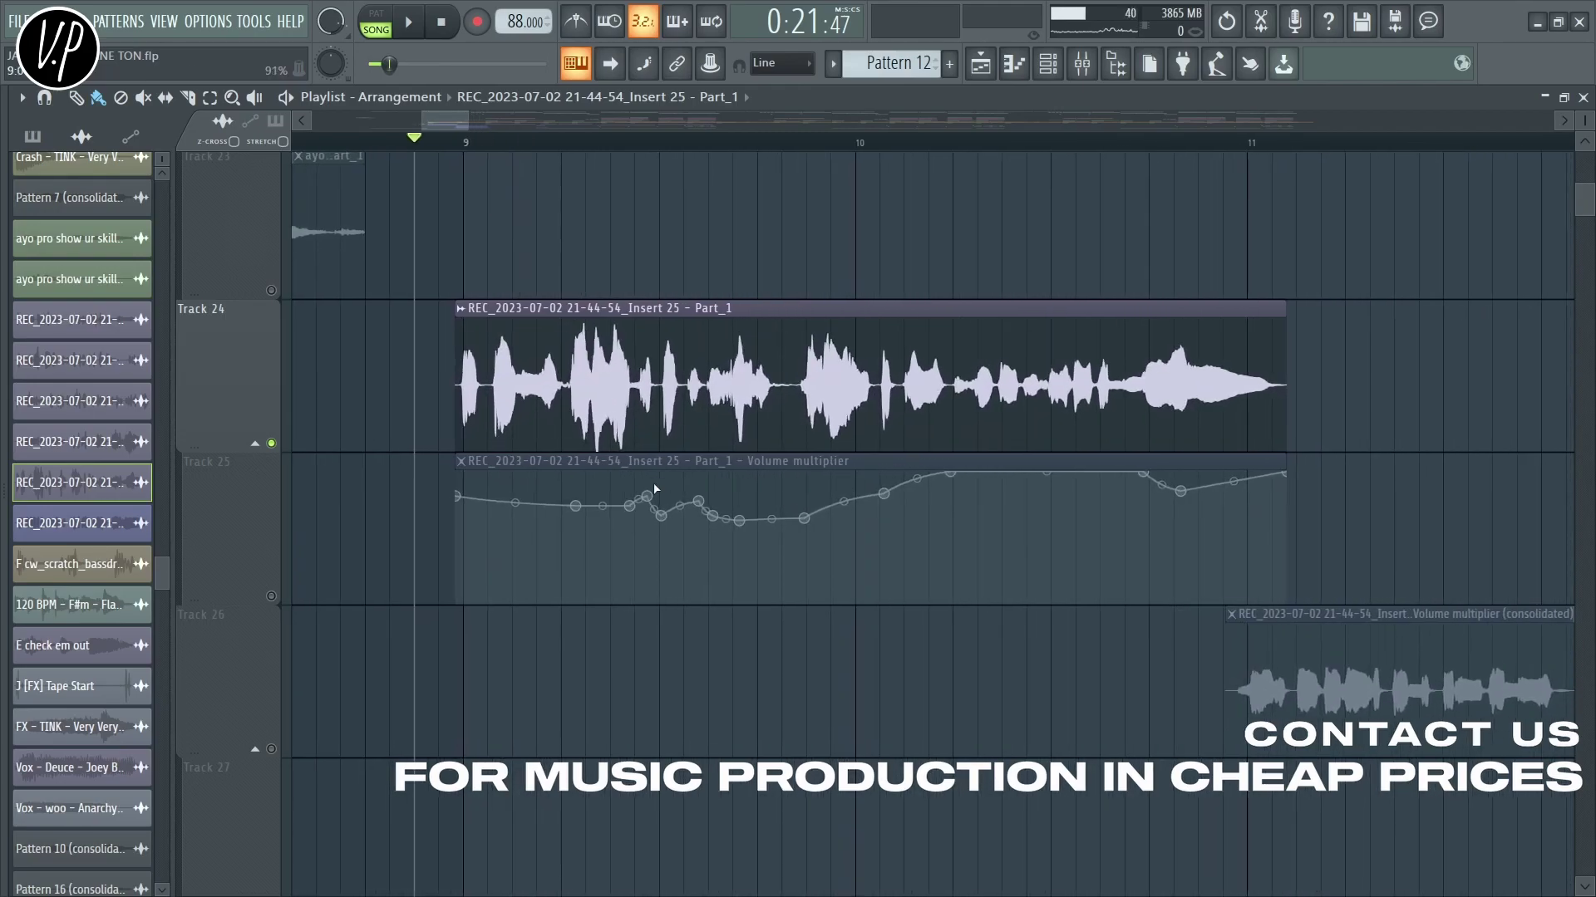
pyautogui.scroll(-1, 651, 488)
# Unmute Track 25, open the Part_1 vocal clip's channel settings and play the clip with its volume automation active
pyautogui.click(271, 585)
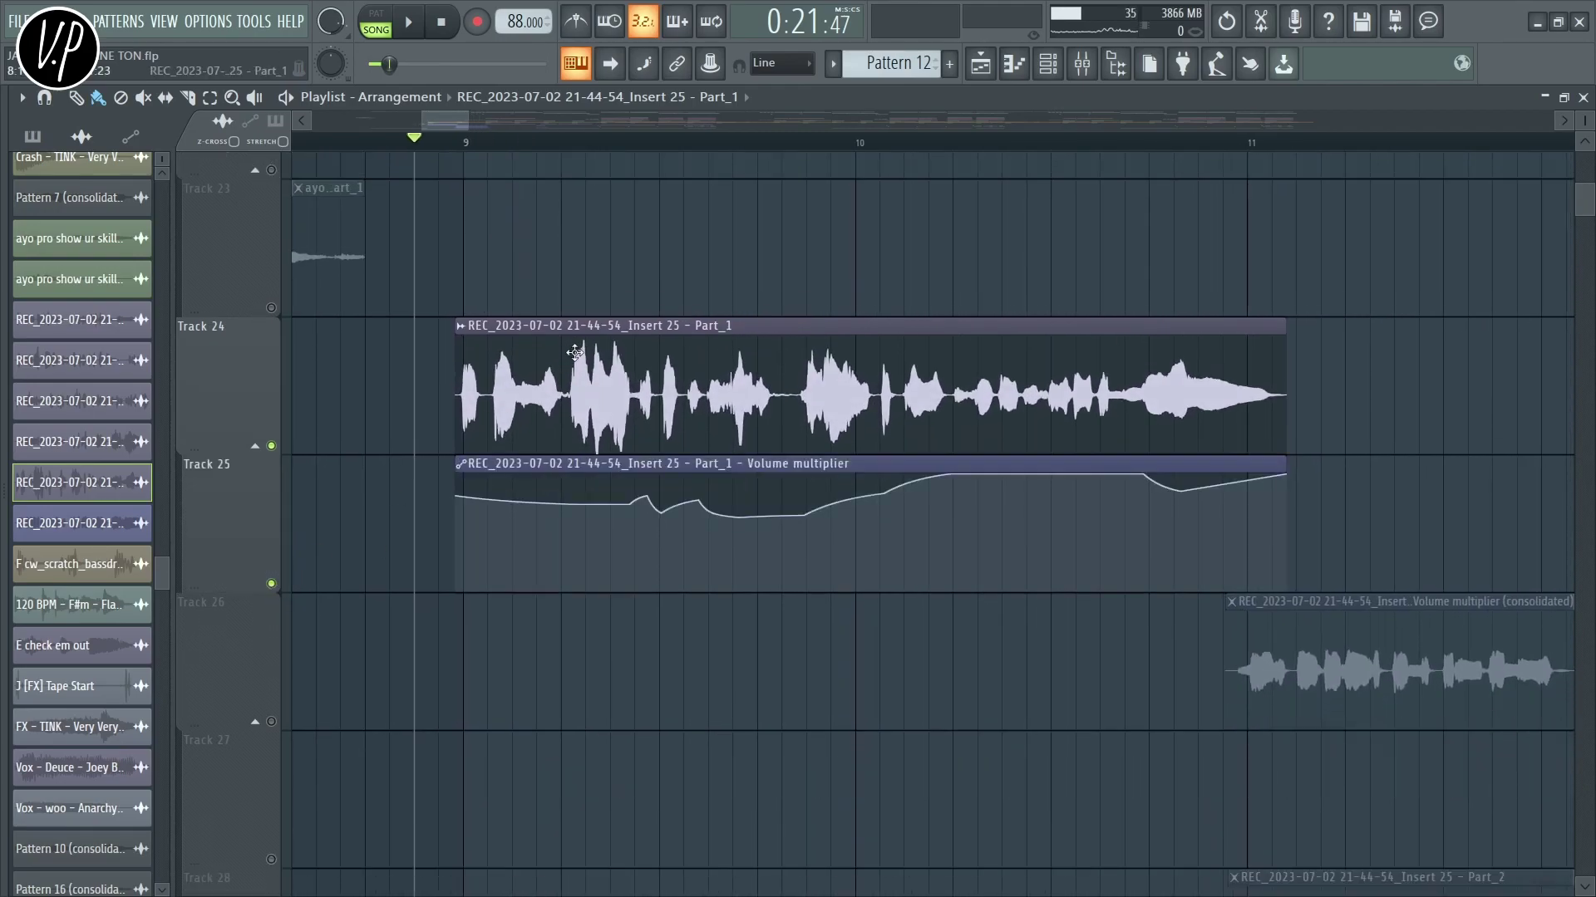
pyautogui.doubleClick(574, 352)
pyautogui.moveTo(394, 255); pyautogui.dragTo(1574, 200)
pyautogui.click(1356, 236)
pyautogui.moveTo(1414, 192); pyautogui.dragTo(1344, 152)
pyautogui.press('space')
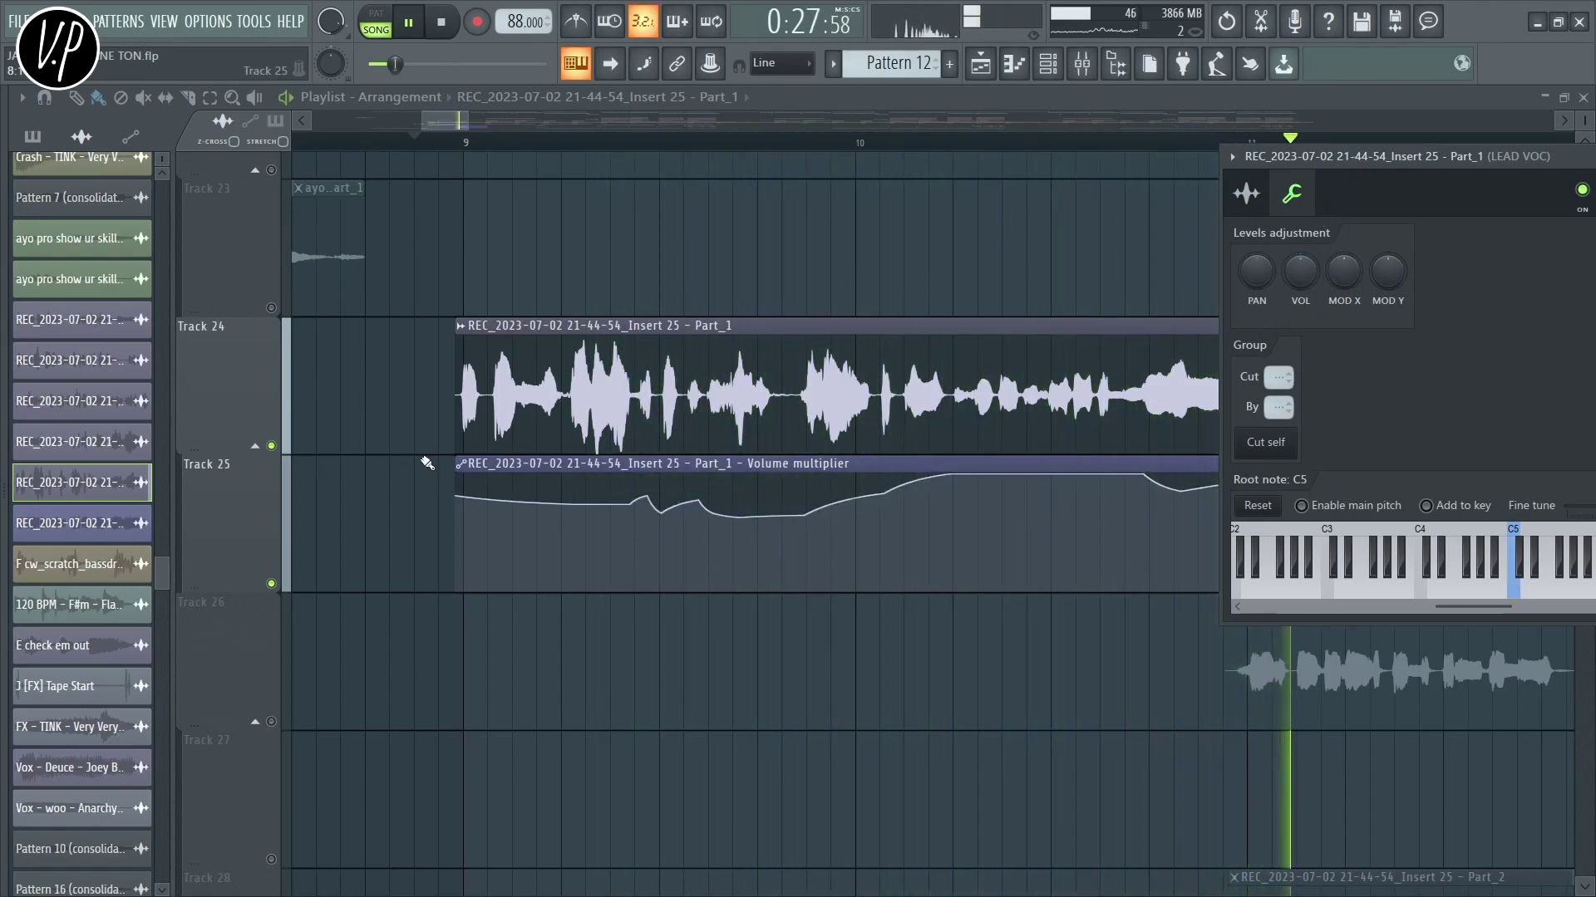
pyautogui.press('space')
# Mute Track 25, play the vocal without its volume automation, and unmute the track again
pyautogui.click(271, 584)
pyautogui.press('space')
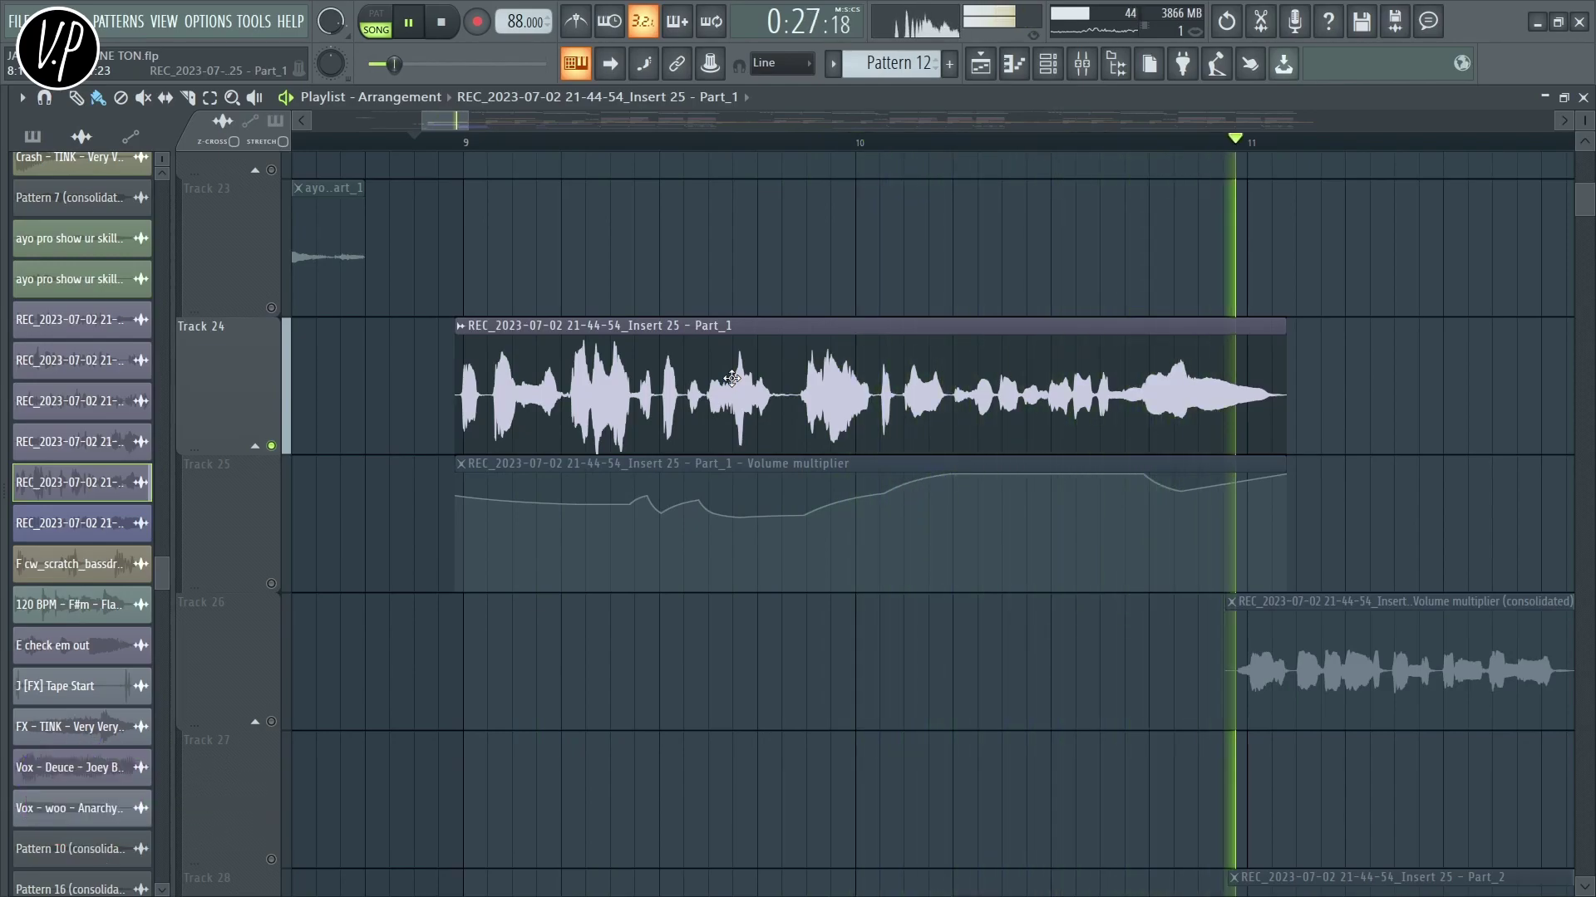
pyautogui.press('space')
pyautogui.scroll(3, 446, 516)
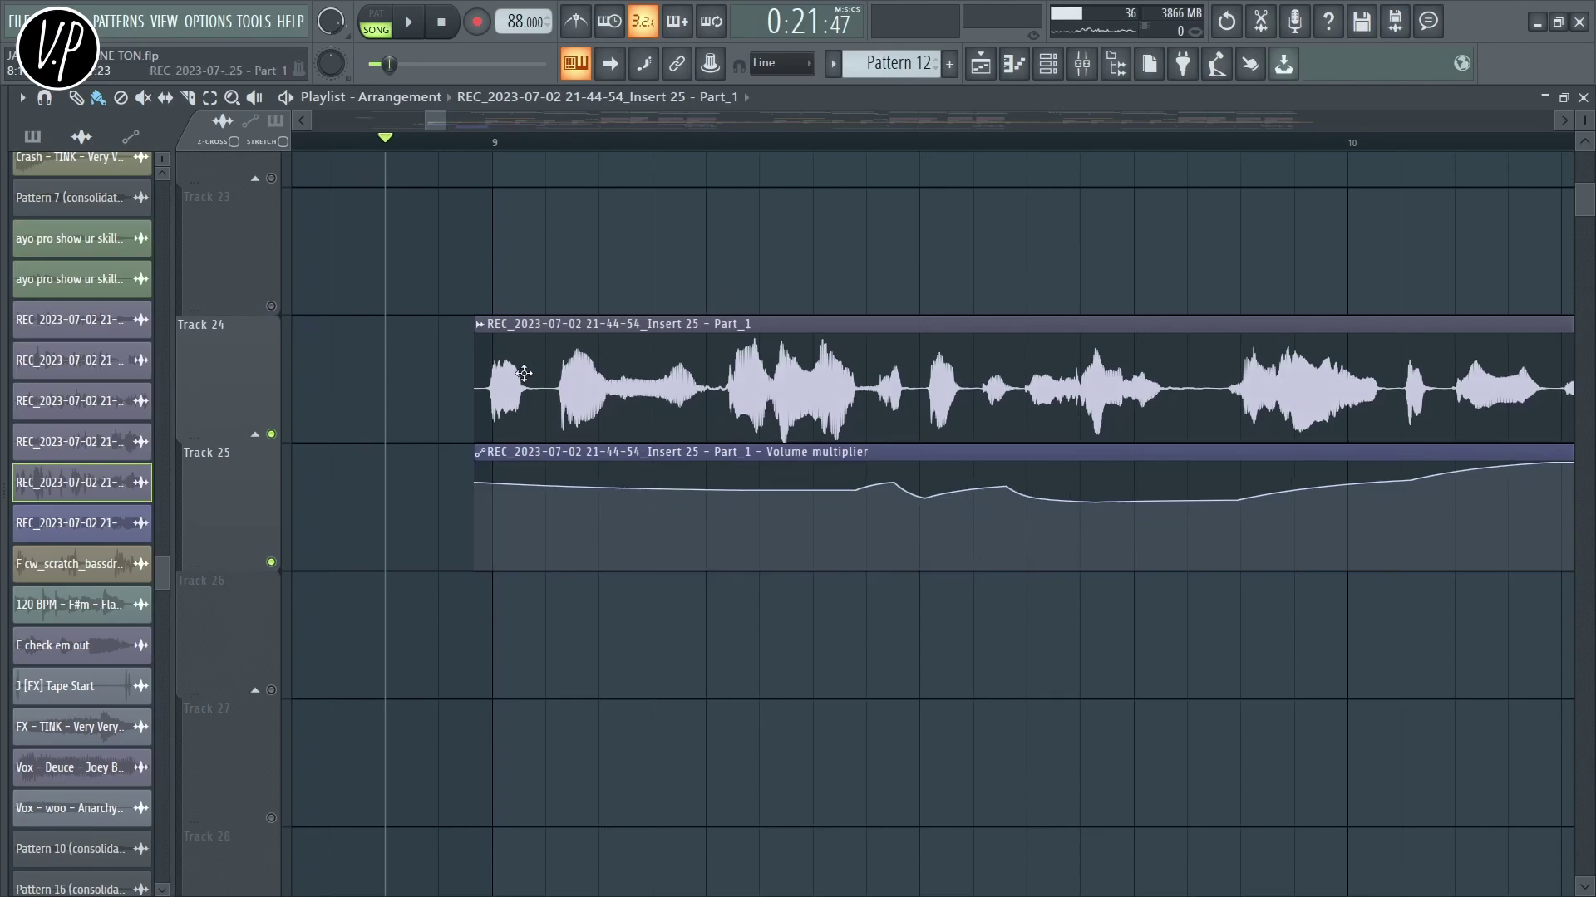
pyautogui.scroll(-3, 523, 359)
pyautogui.scroll(-1, 527, 355)
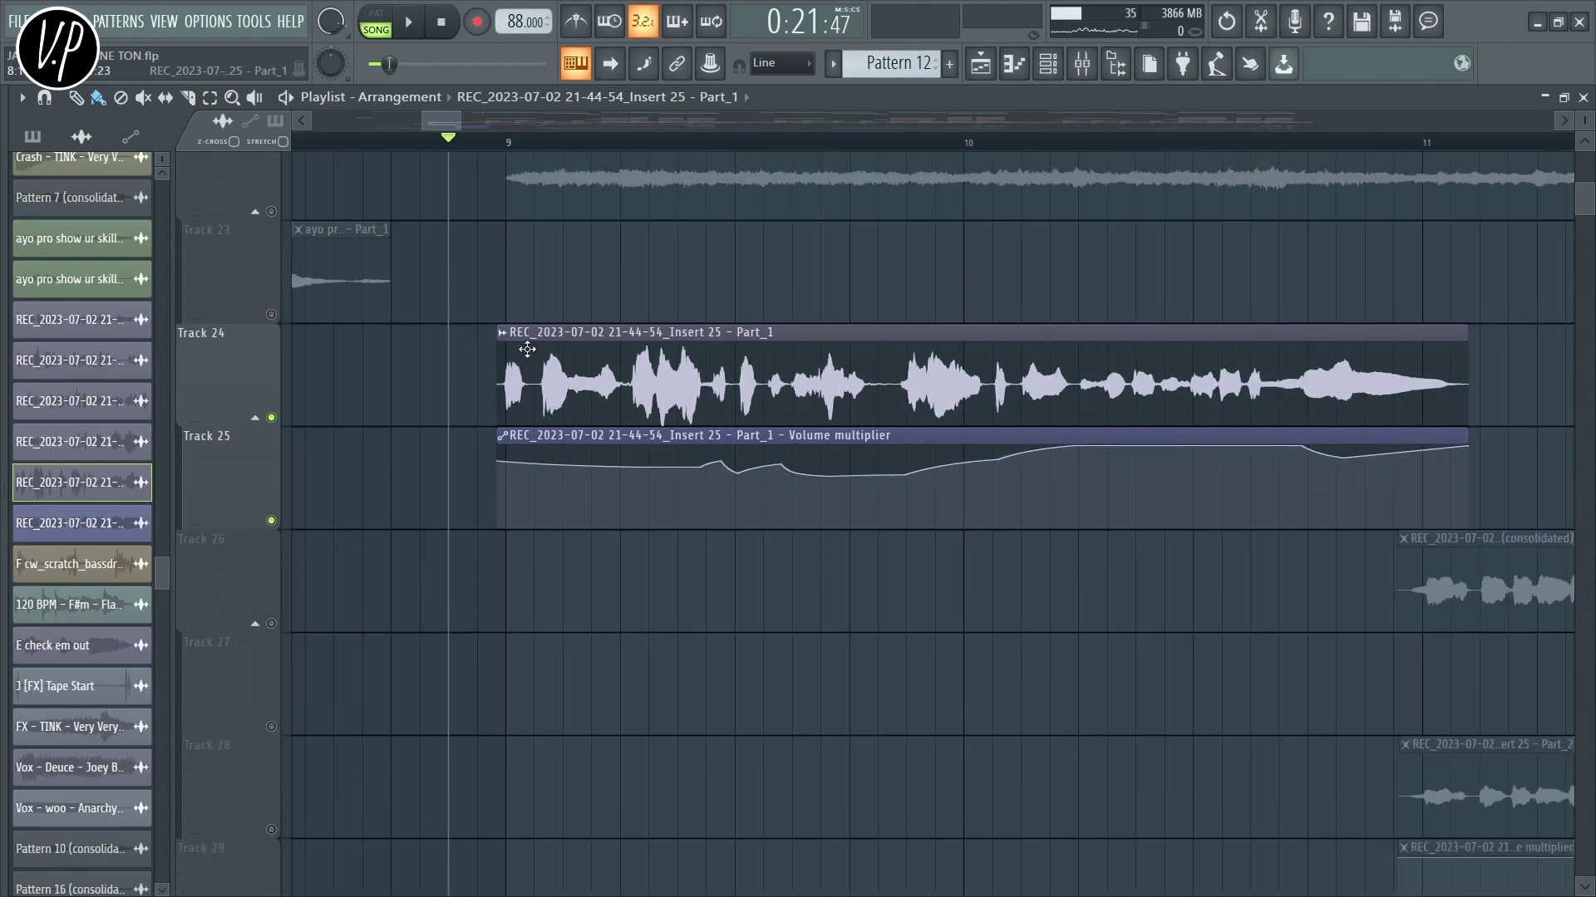
pyautogui.scroll(-3, 483, 417)
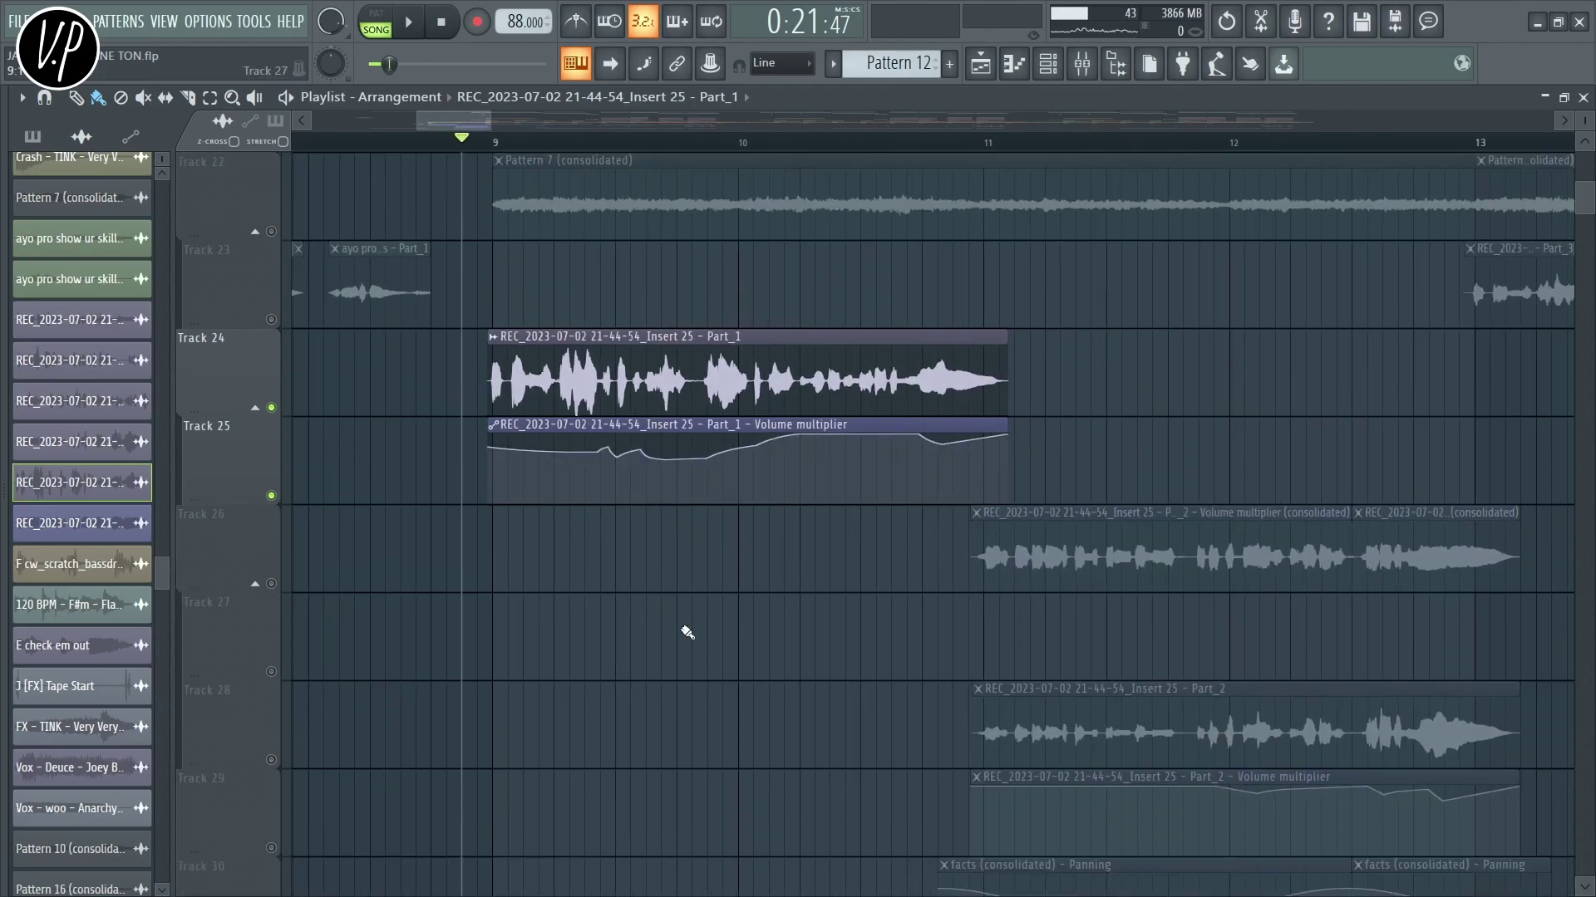
pyautogui.scroll(1, 728, 550)
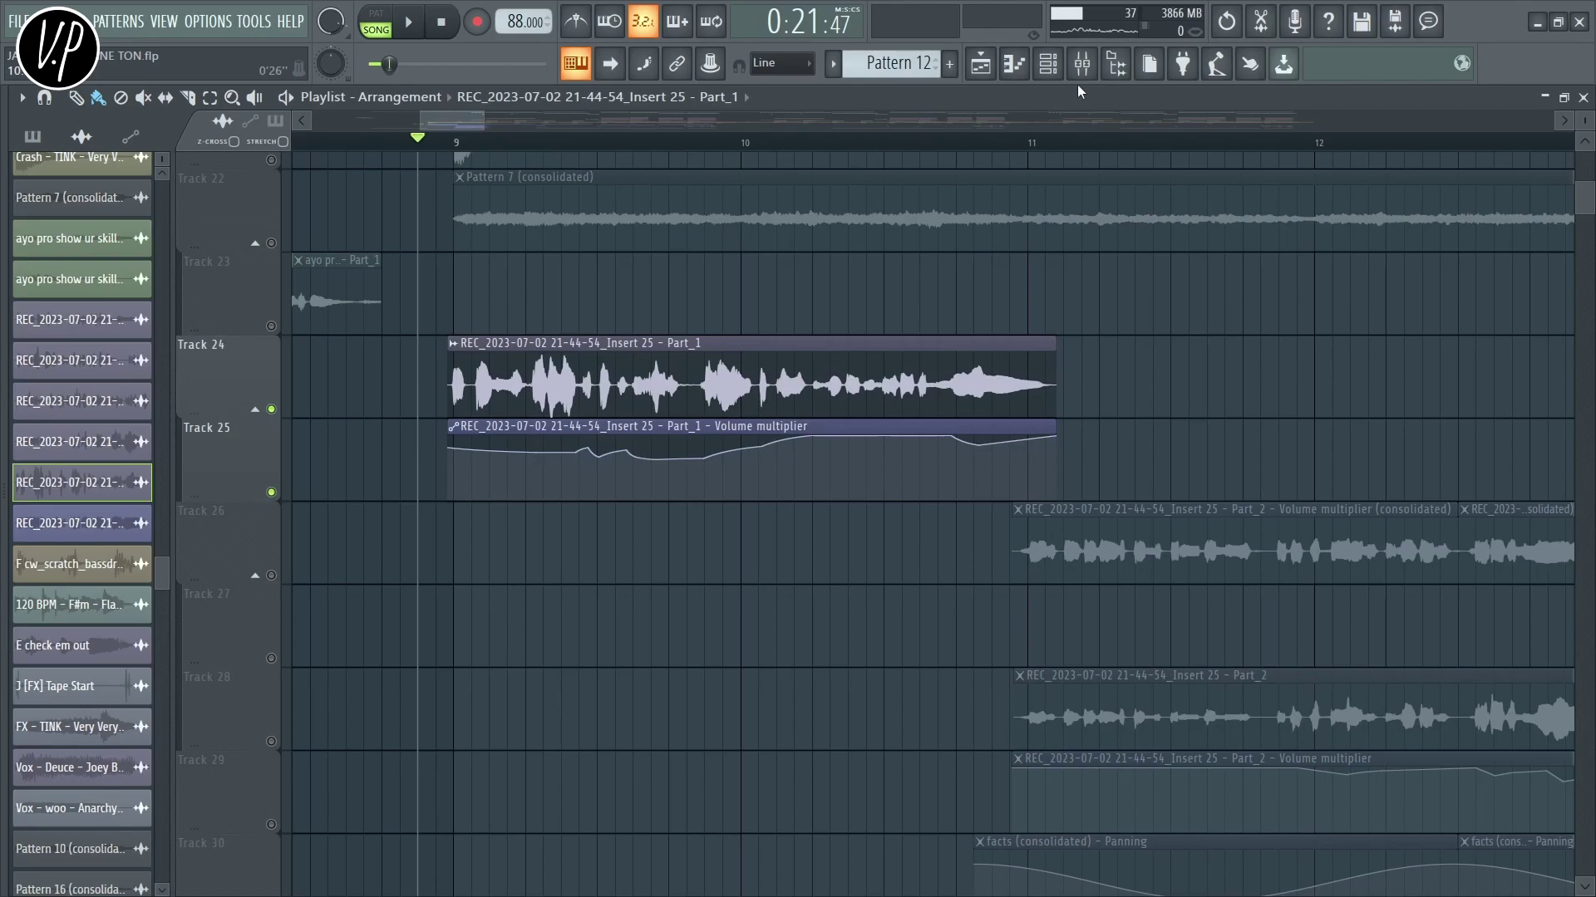
# Bypass every LEAD VOC effect except Melodyne and open Fruity Parametric EQ 2 in a maximized window
pyautogui.click(1097, 70)
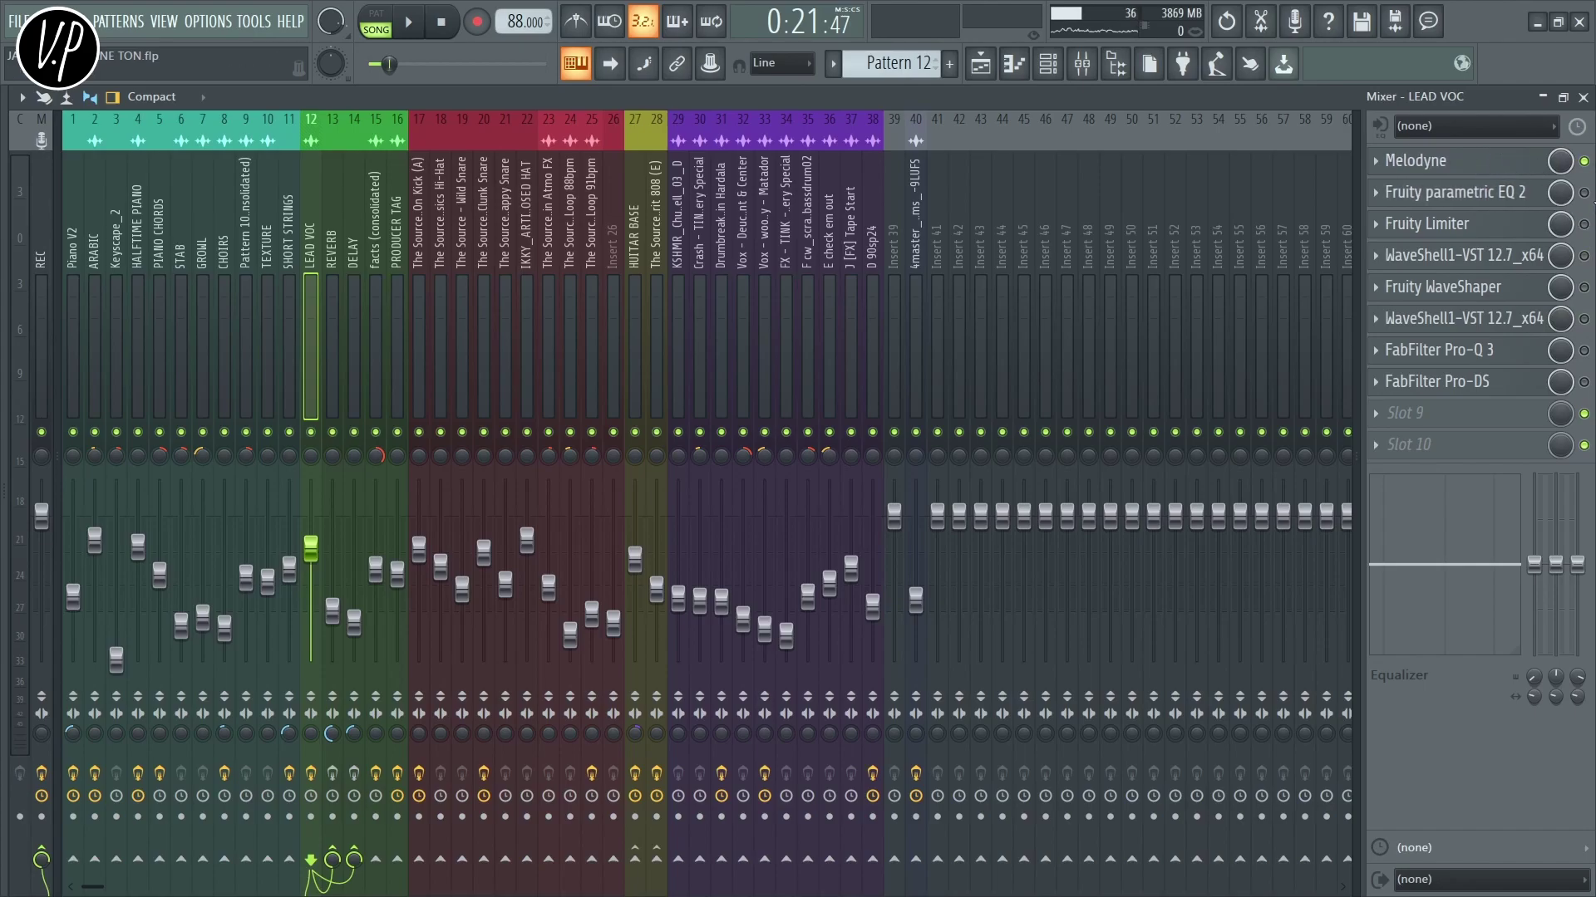
pyautogui.click(1471, 193)
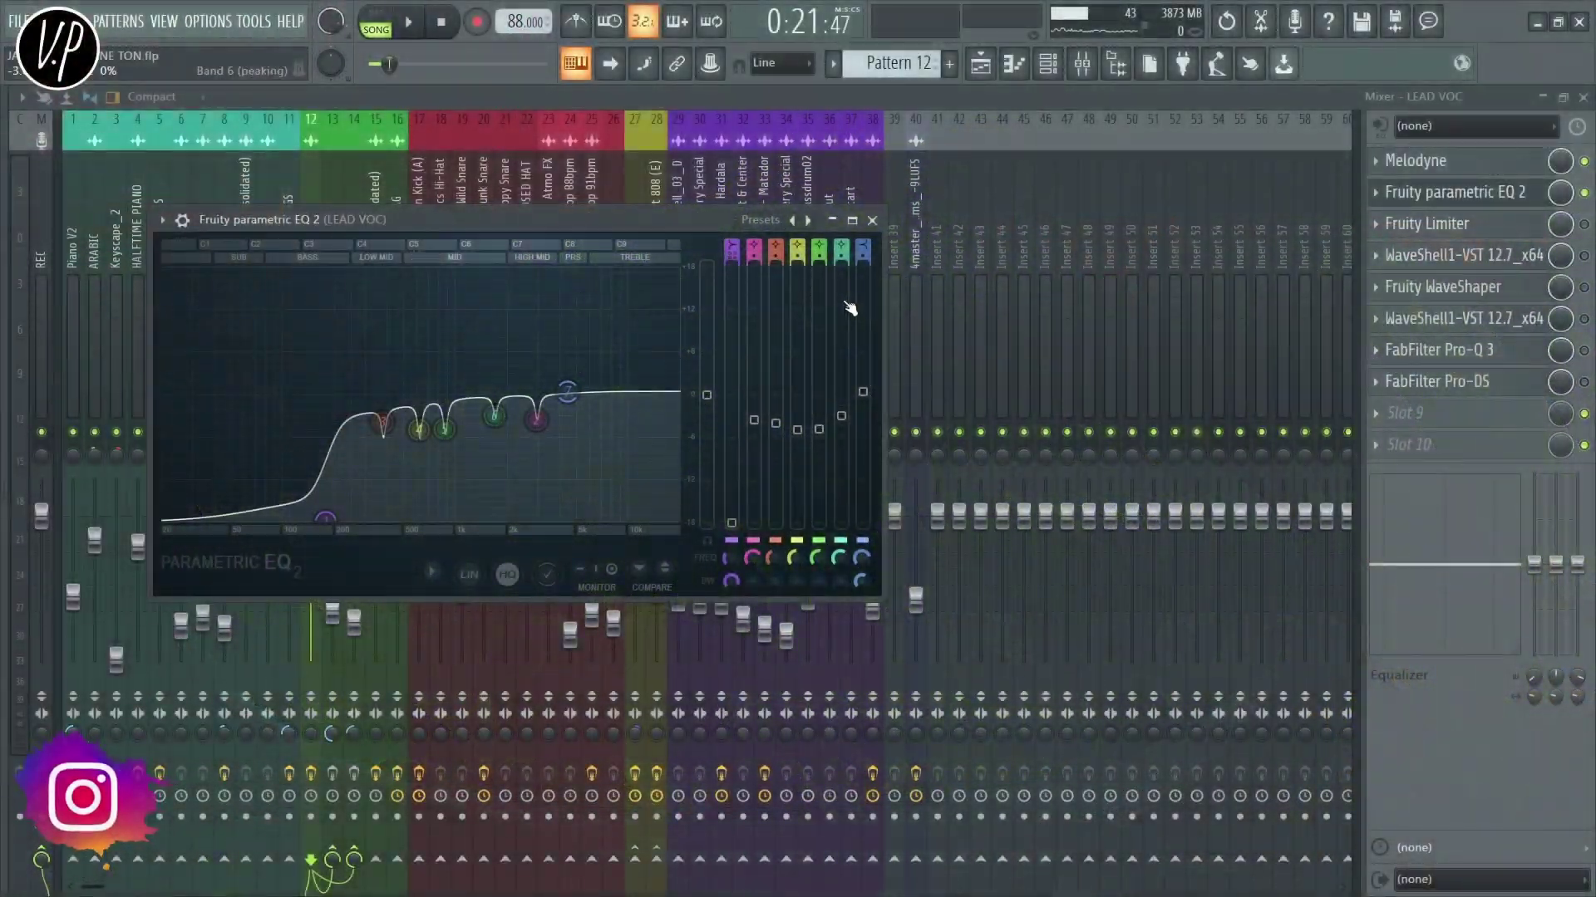
pyautogui.click(852, 220)
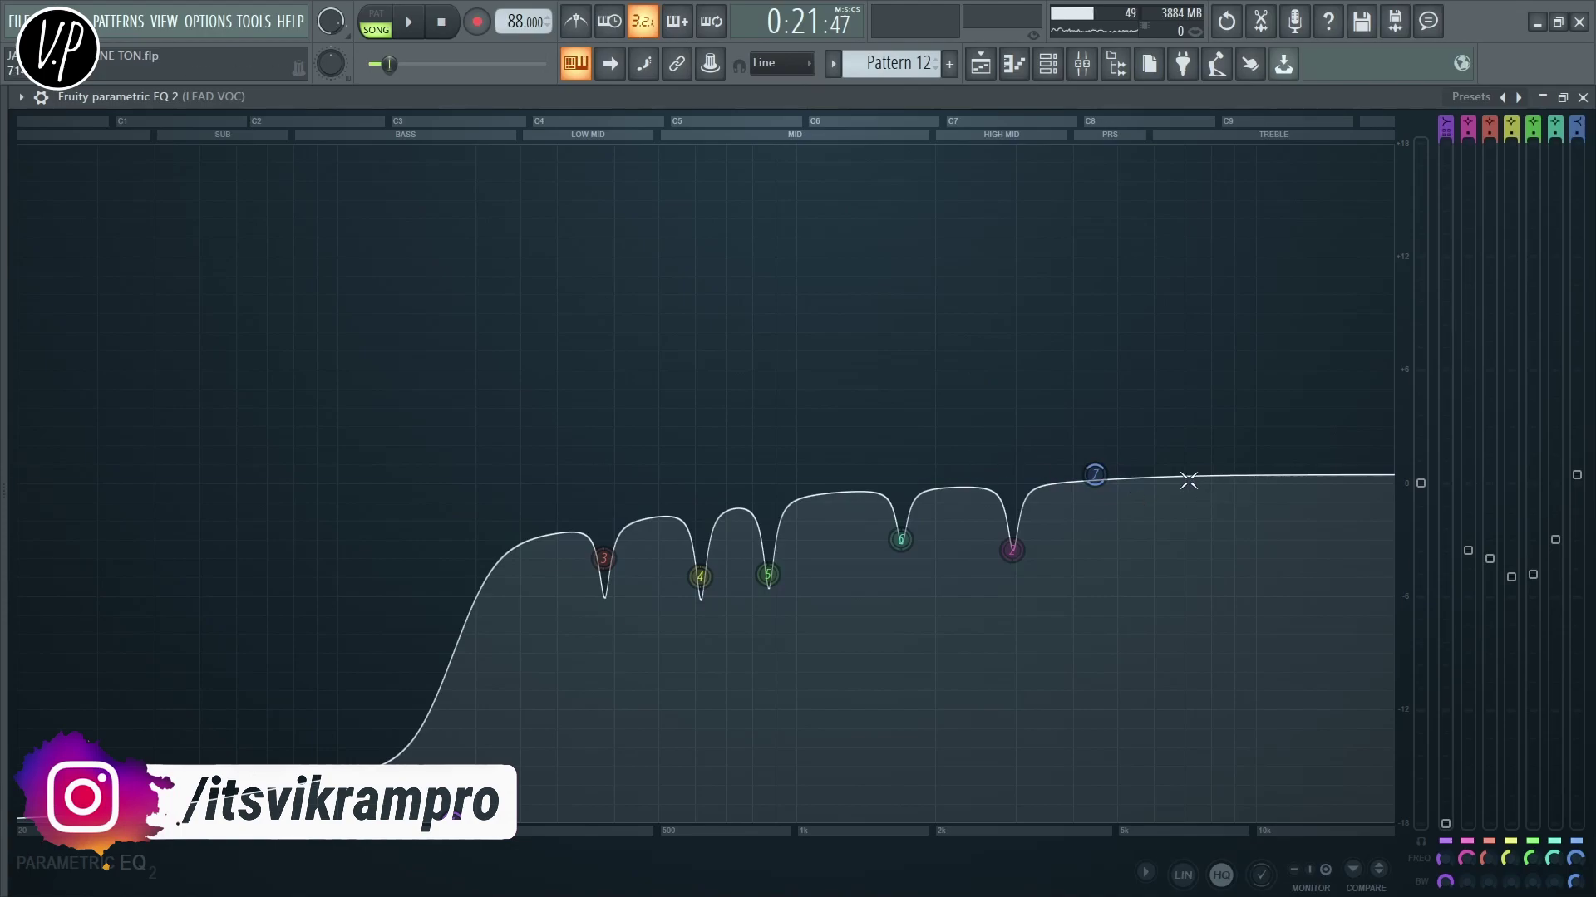
# Boost EQ band 4 at 615 Hz to the maximum during playback, and set it to a cut of about 5.5 dB
pyautogui.moveTo(1519, 580)
pyautogui.mouseDown()
pyautogui.moveTo(1518, 556)
pyautogui.moveTo(1518, 586)
pyautogui.mouseUp()
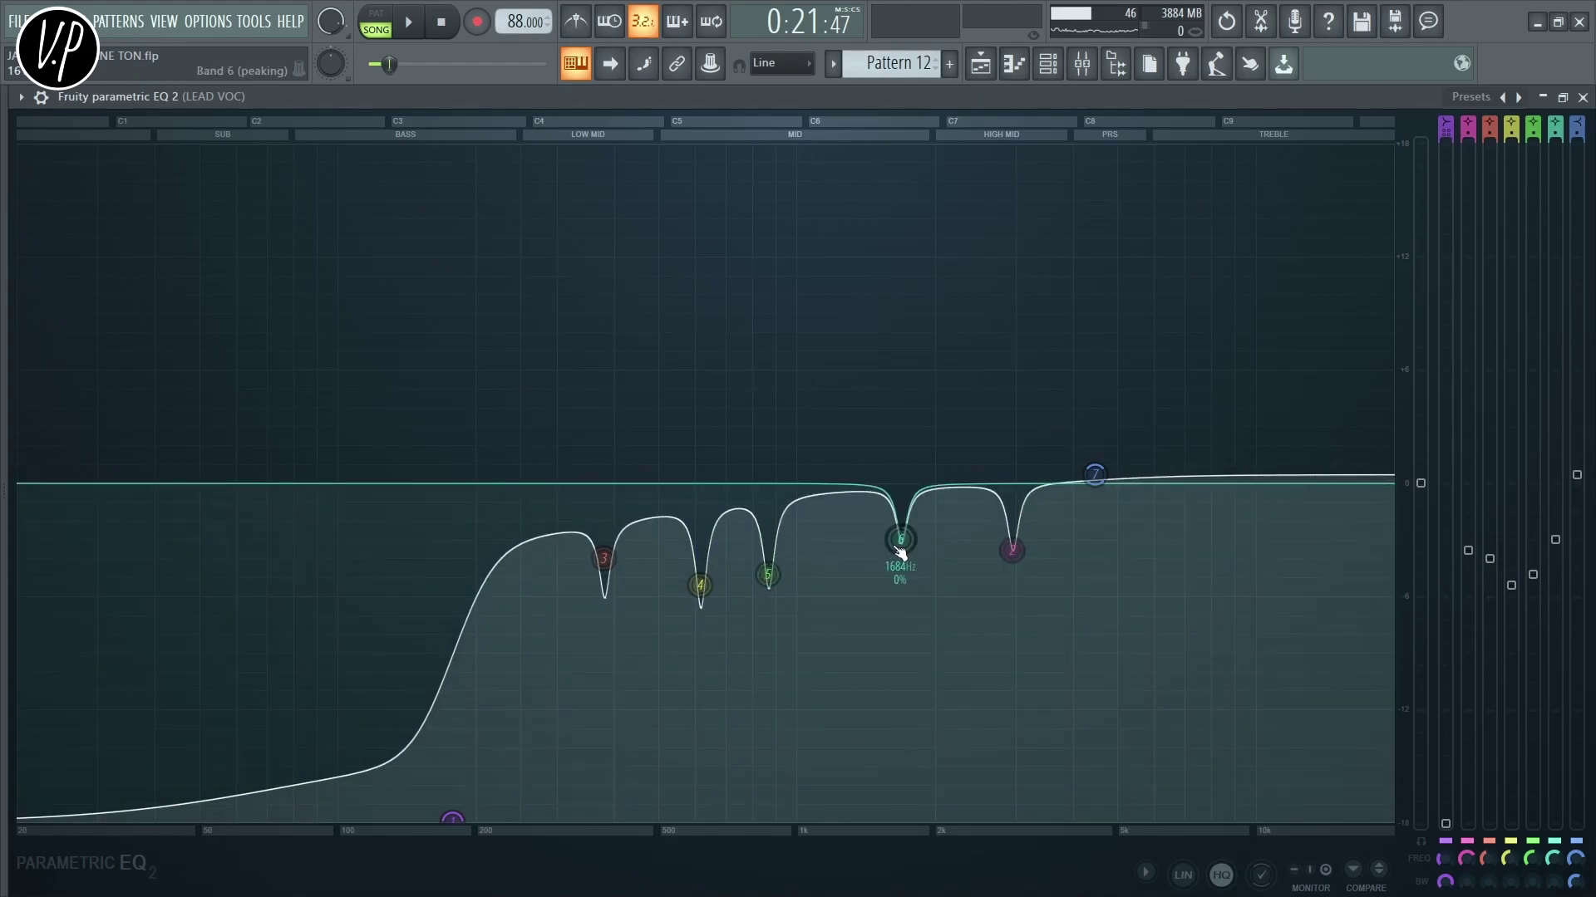
pyautogui.scroll(-5, 902, 553)
pyautogui.scroll(5, 903, 553)
pyautogui.scroll(-5, 902, 553)
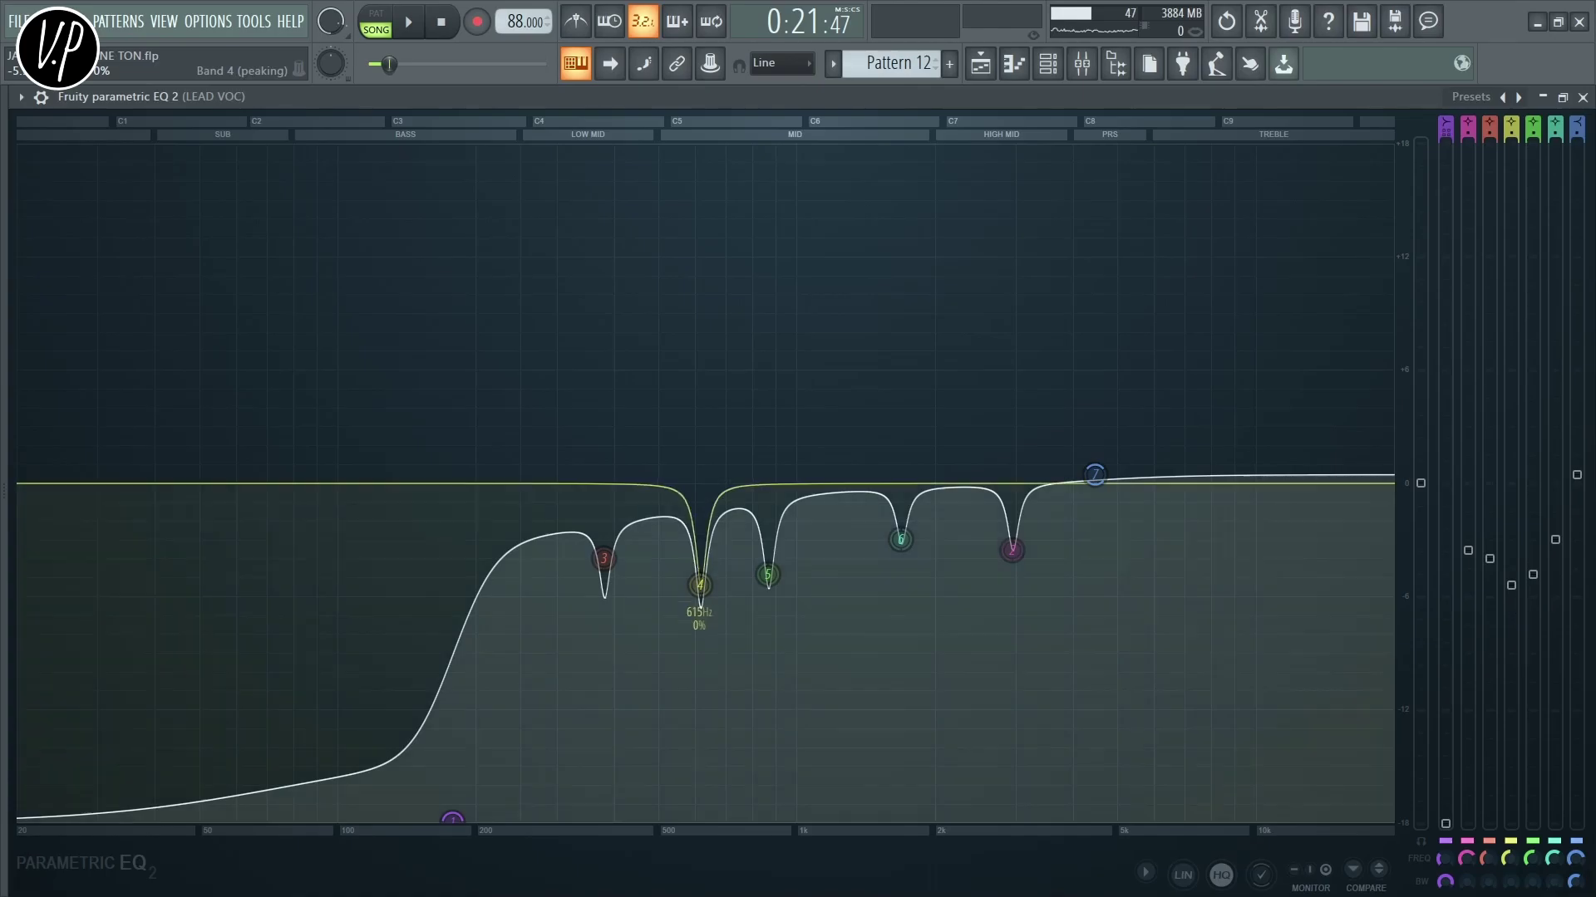
pyautogui.moveTo(701, 585); pyautogui.dragTo(701, 152)
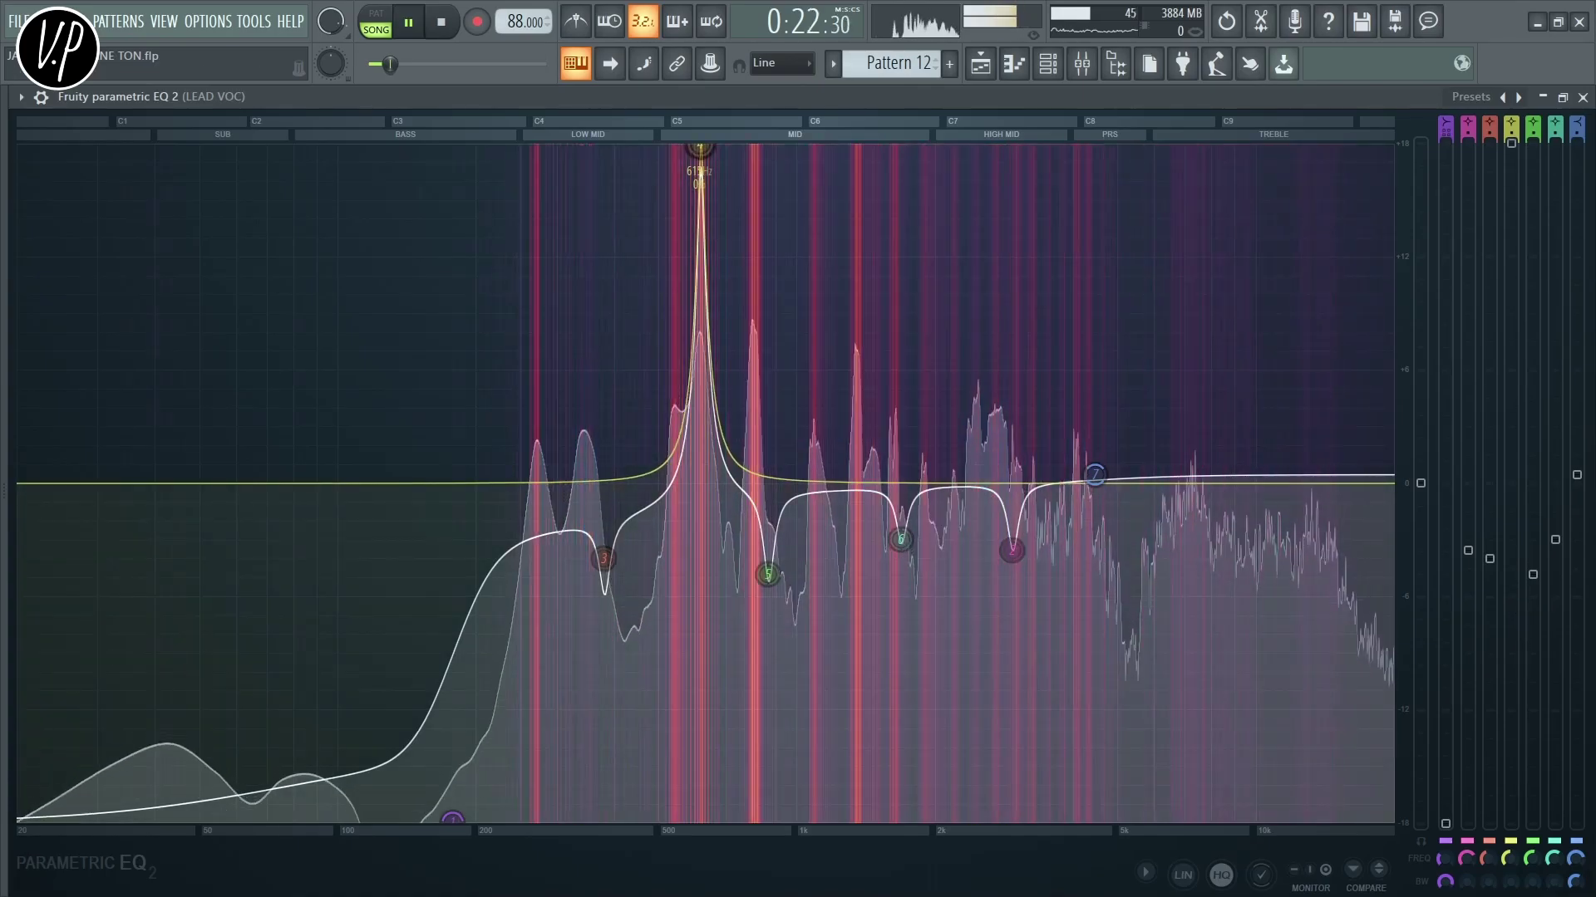
pyautogui.moveTo(700, 150); pyautogui.dragTo(701, 587)
# Boost EQ band 5 to +18 dB during playback to expose its resonance, and set it to a cut of about 3.7 dB
pyautogui.moveTo(1550, 579); pyautogui.dragTo(1547, 151)
pyautogui.press('space')
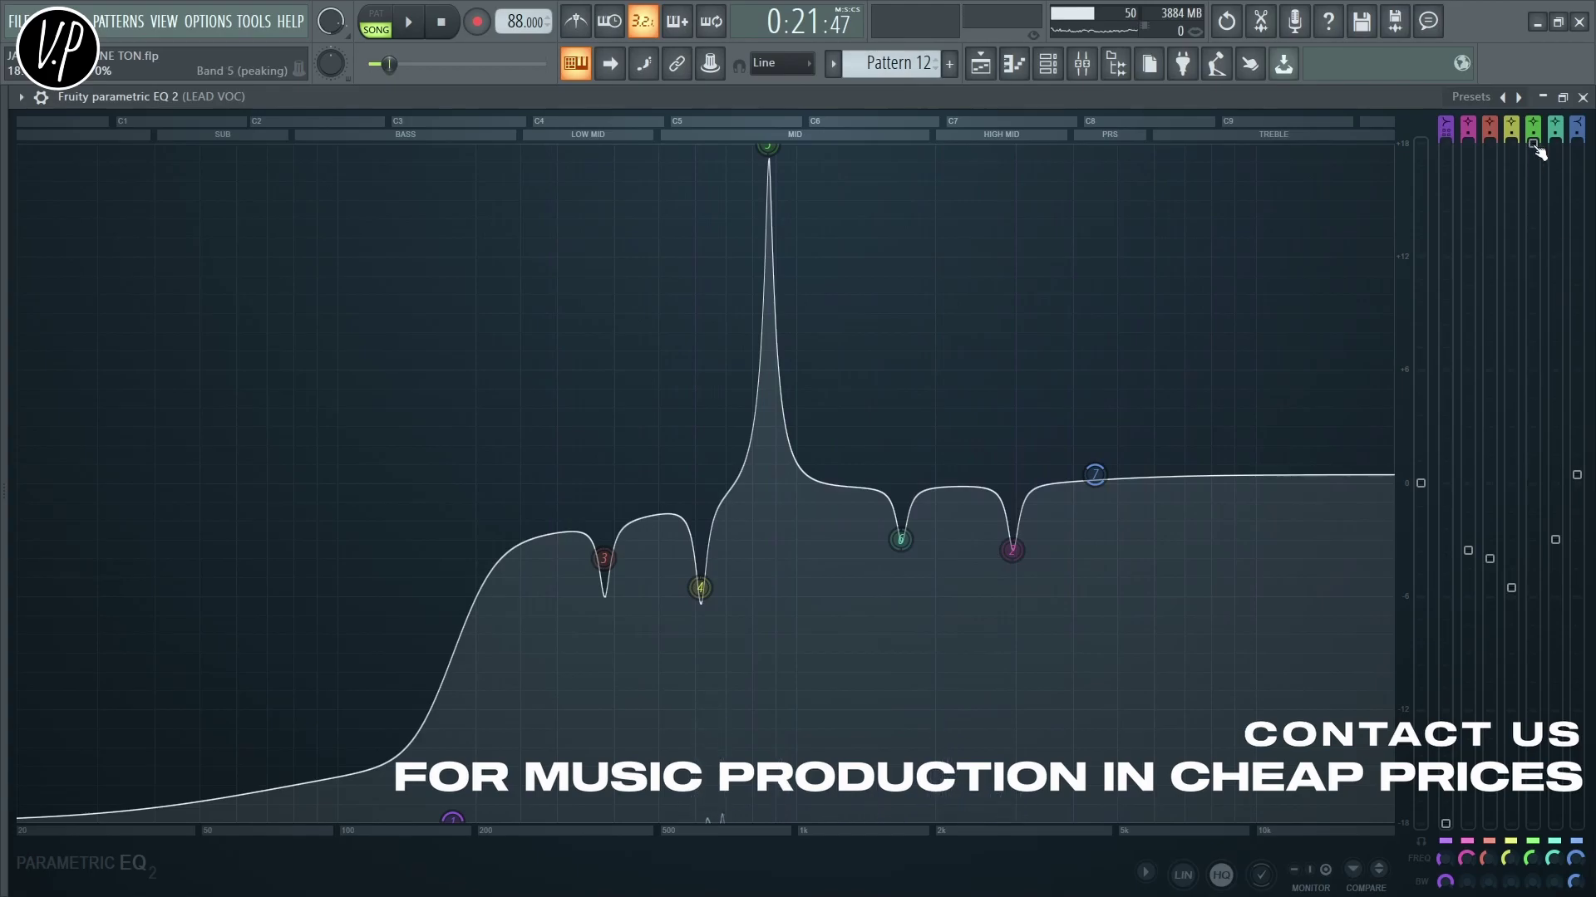
pyautogui.moveTo(1534, 145)
pyautogui.mouseDown()
pyautogui.moveTo(1532, 553)
pyautogui.moveTo(1489, 143)
pyautogui.moveTo(1489, 558)
pyautogui.moveTo(1555, 143)
pyautogui.mouseUp()
# Audition the boosted EQ band 6 at 1684 Hz, set it to a cut of about 3.5 dB, and close the equalizer
pyautogui.press('space')
pyautogui.press('space')
pyautogui.press('space')
pyautogui.moveTo(1555, 149); pyautogui.dragTo(1555, 549)
pyautogui.press('space')
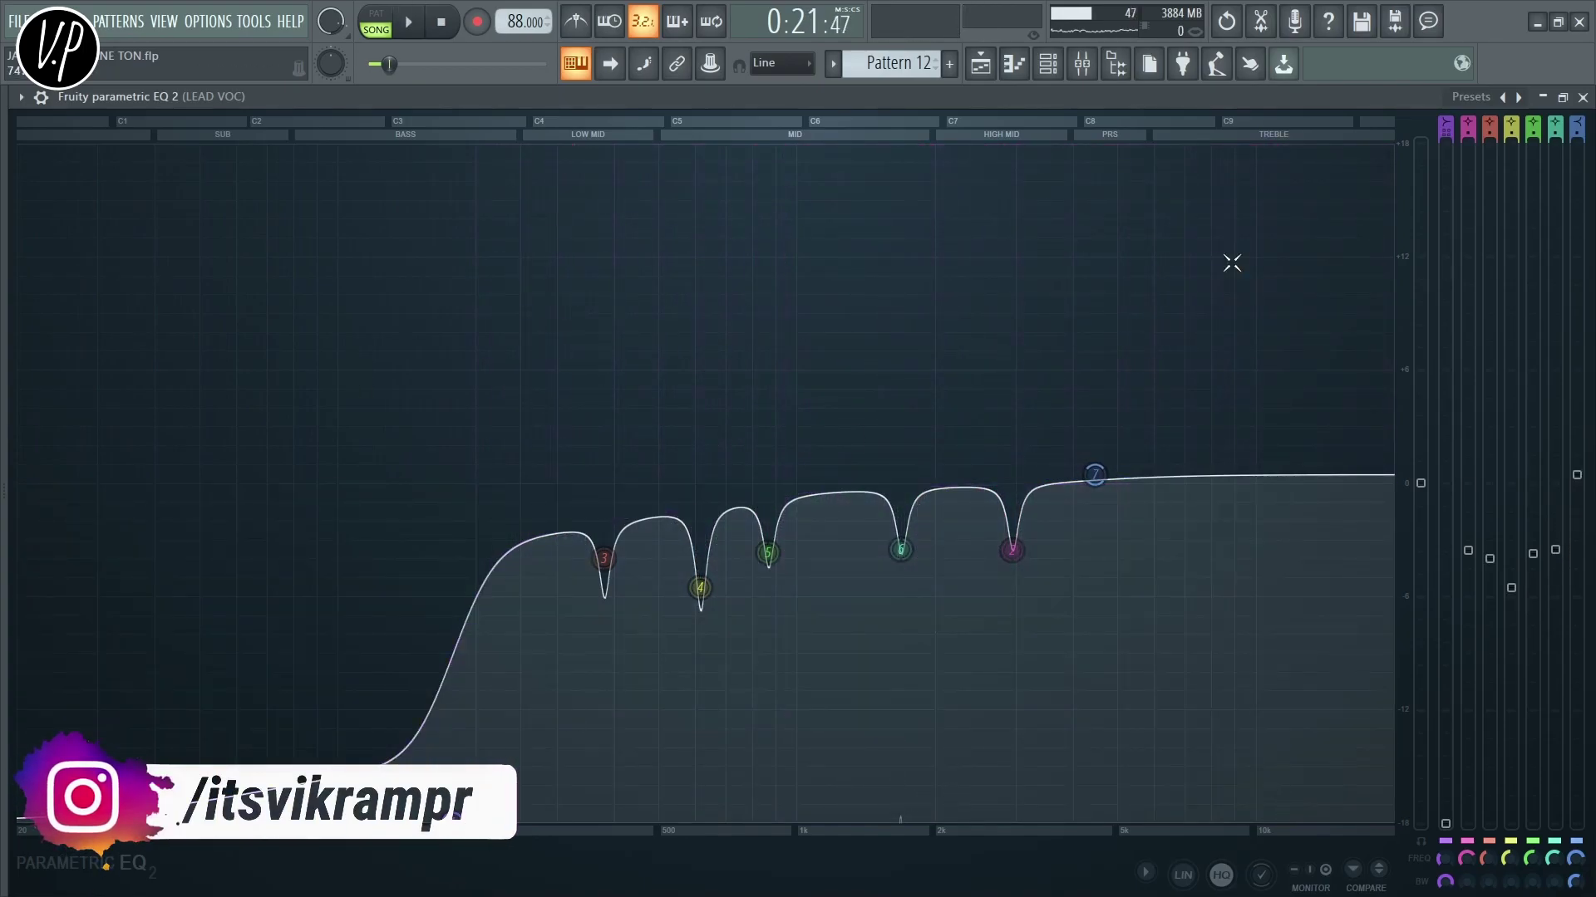
pyautogui.click(1582, 98)
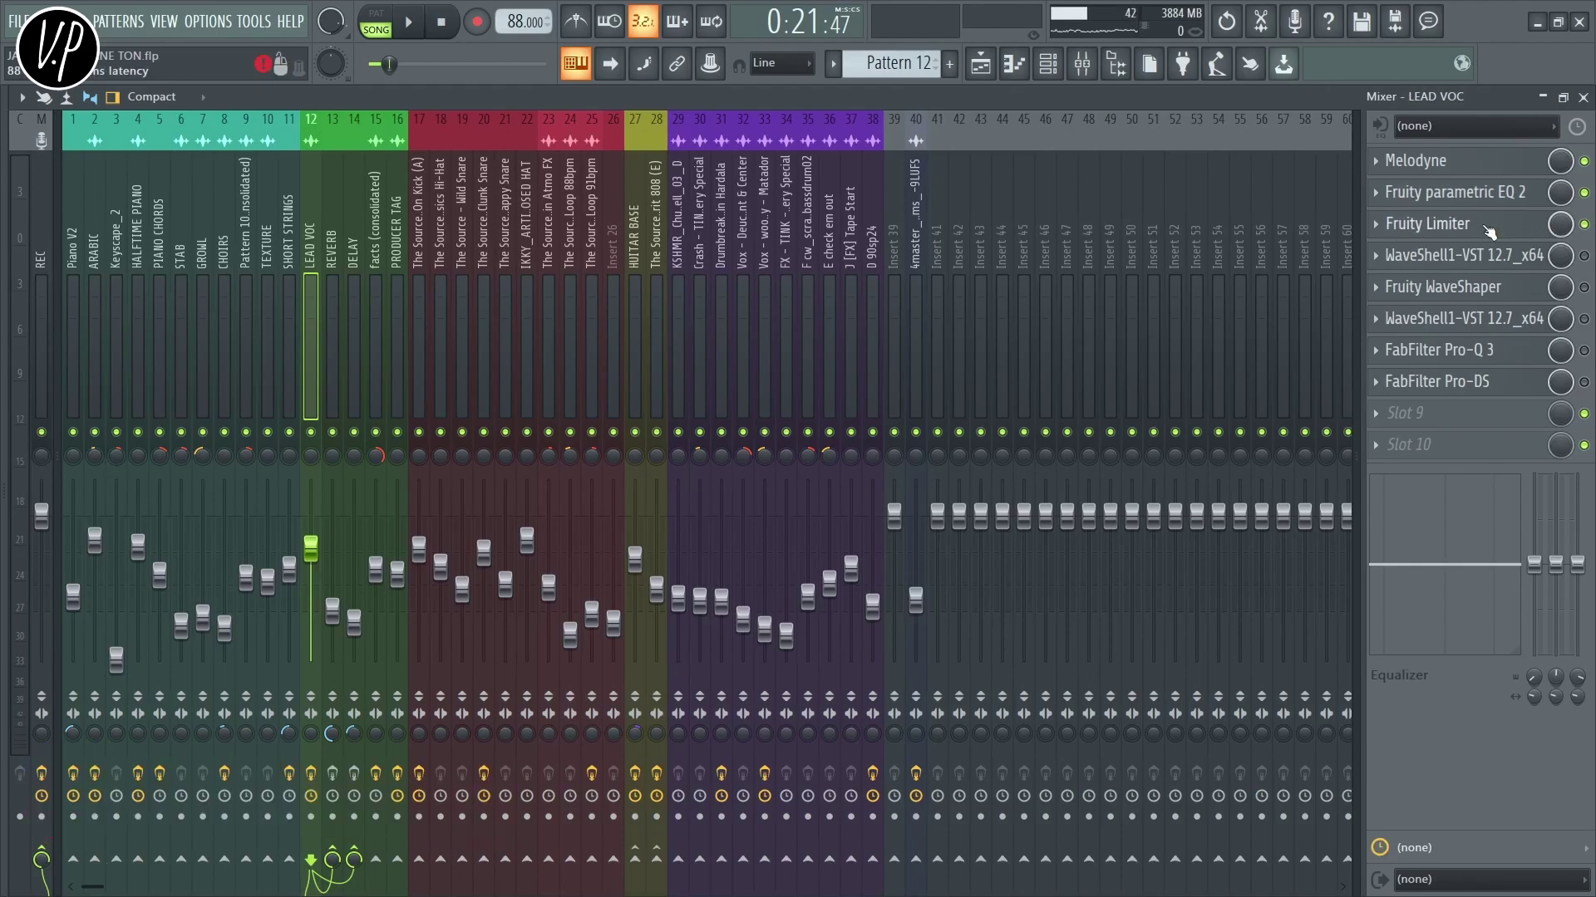
# Open the Fruity Limiter enabled on LEAD VOC, play the vocal to check its compression, and close the plugin
pyautogui.click(1492, 232)
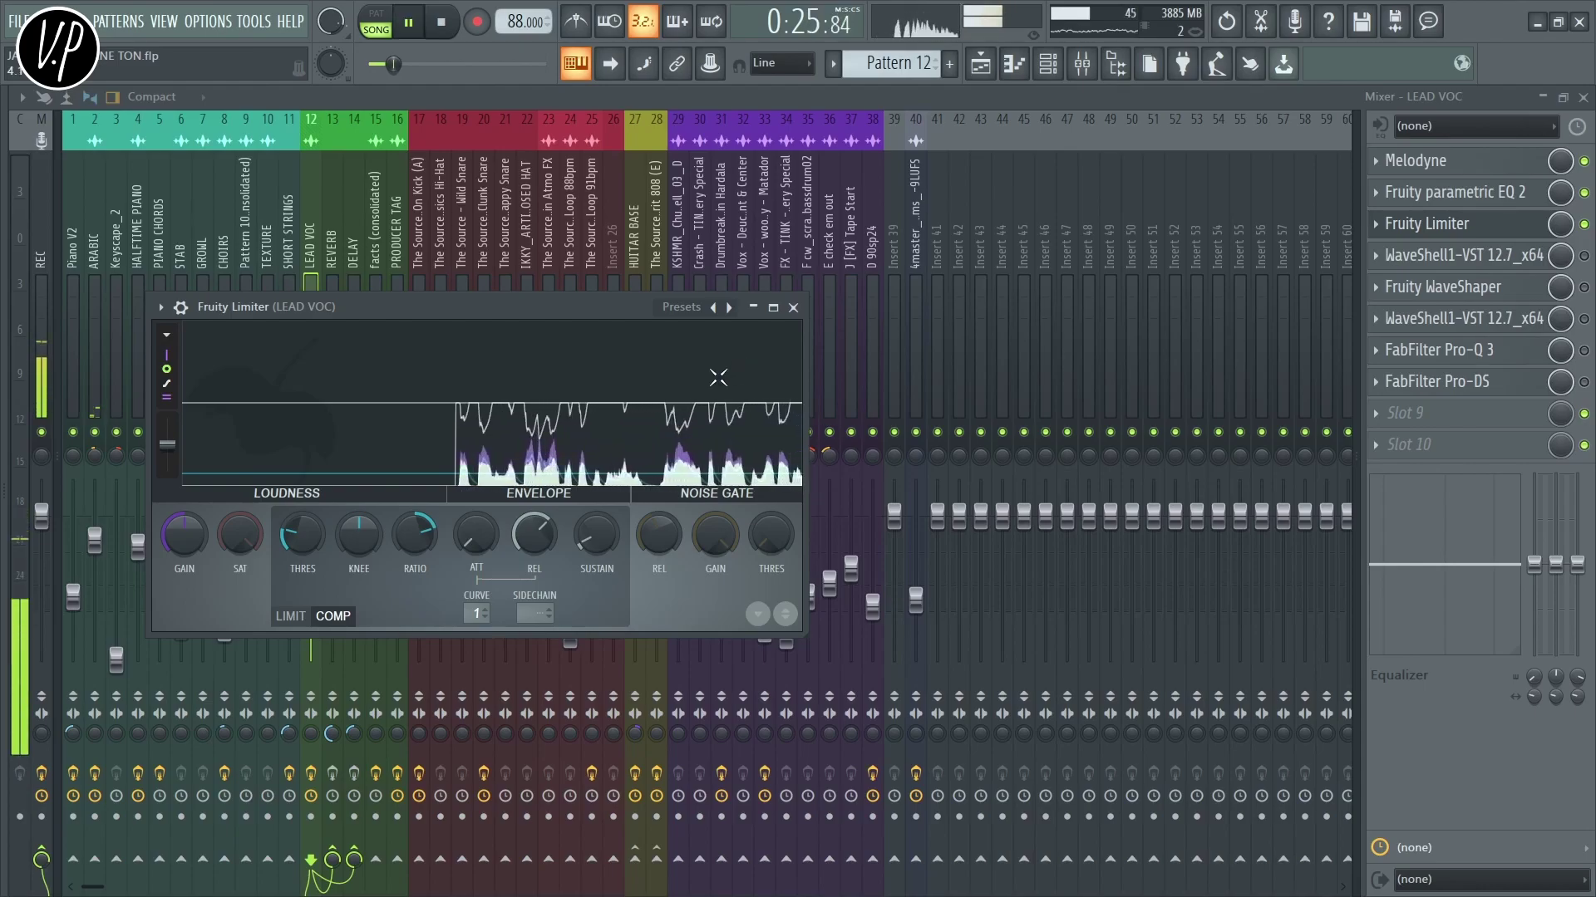
pyautogui.moveTo(606, 311); pyautogui.dragTo(700, 281)
pyautogui.press('space')
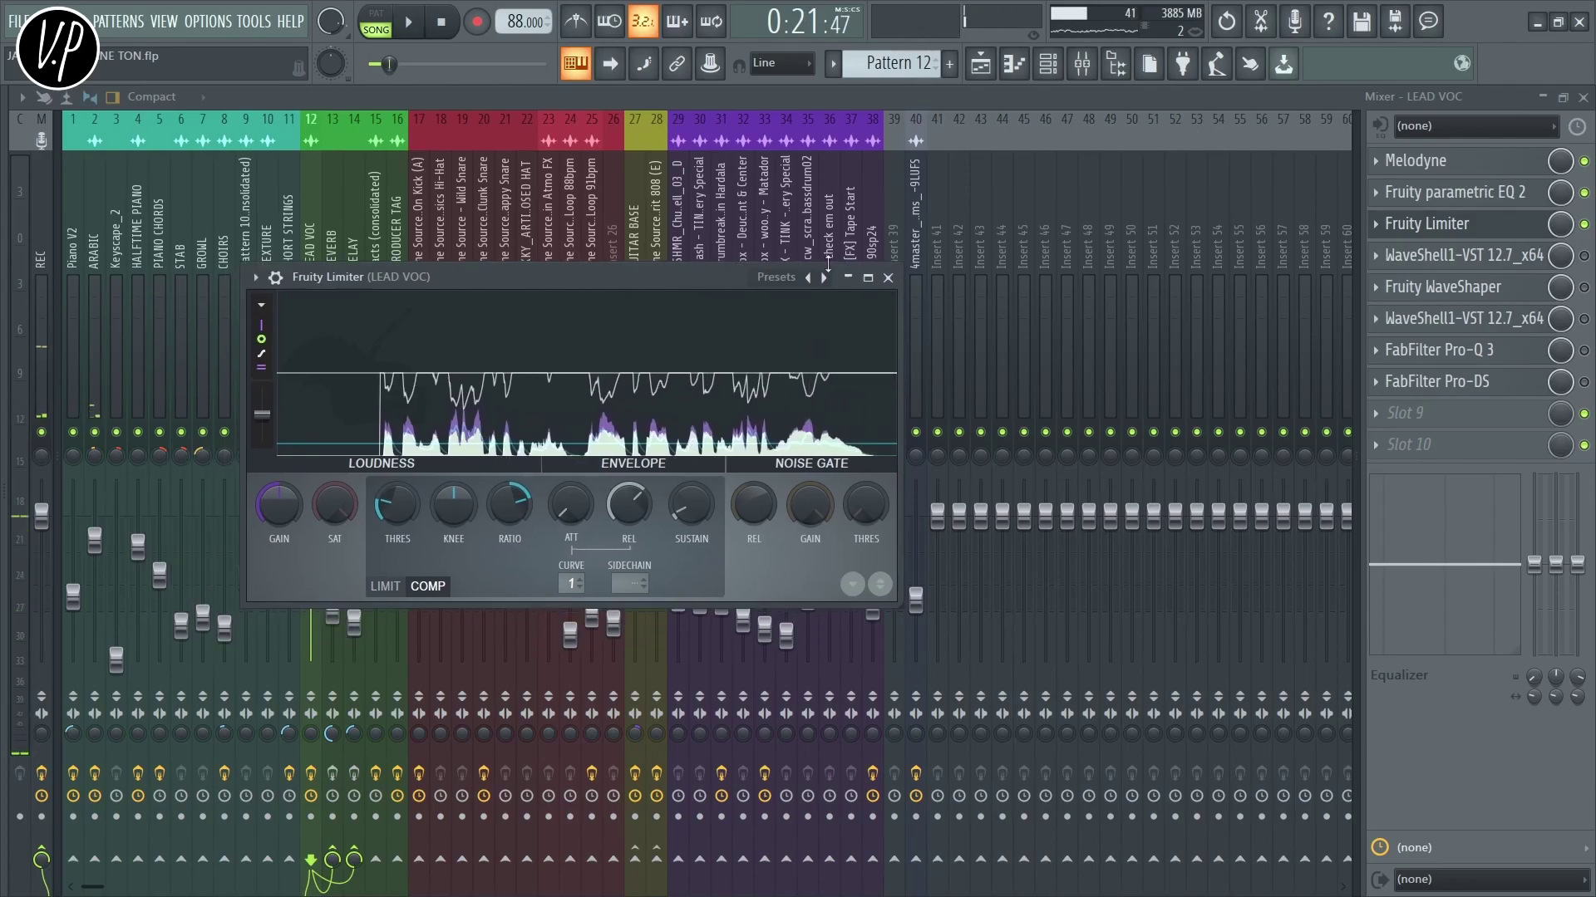
pyautogui.click(888, 278)
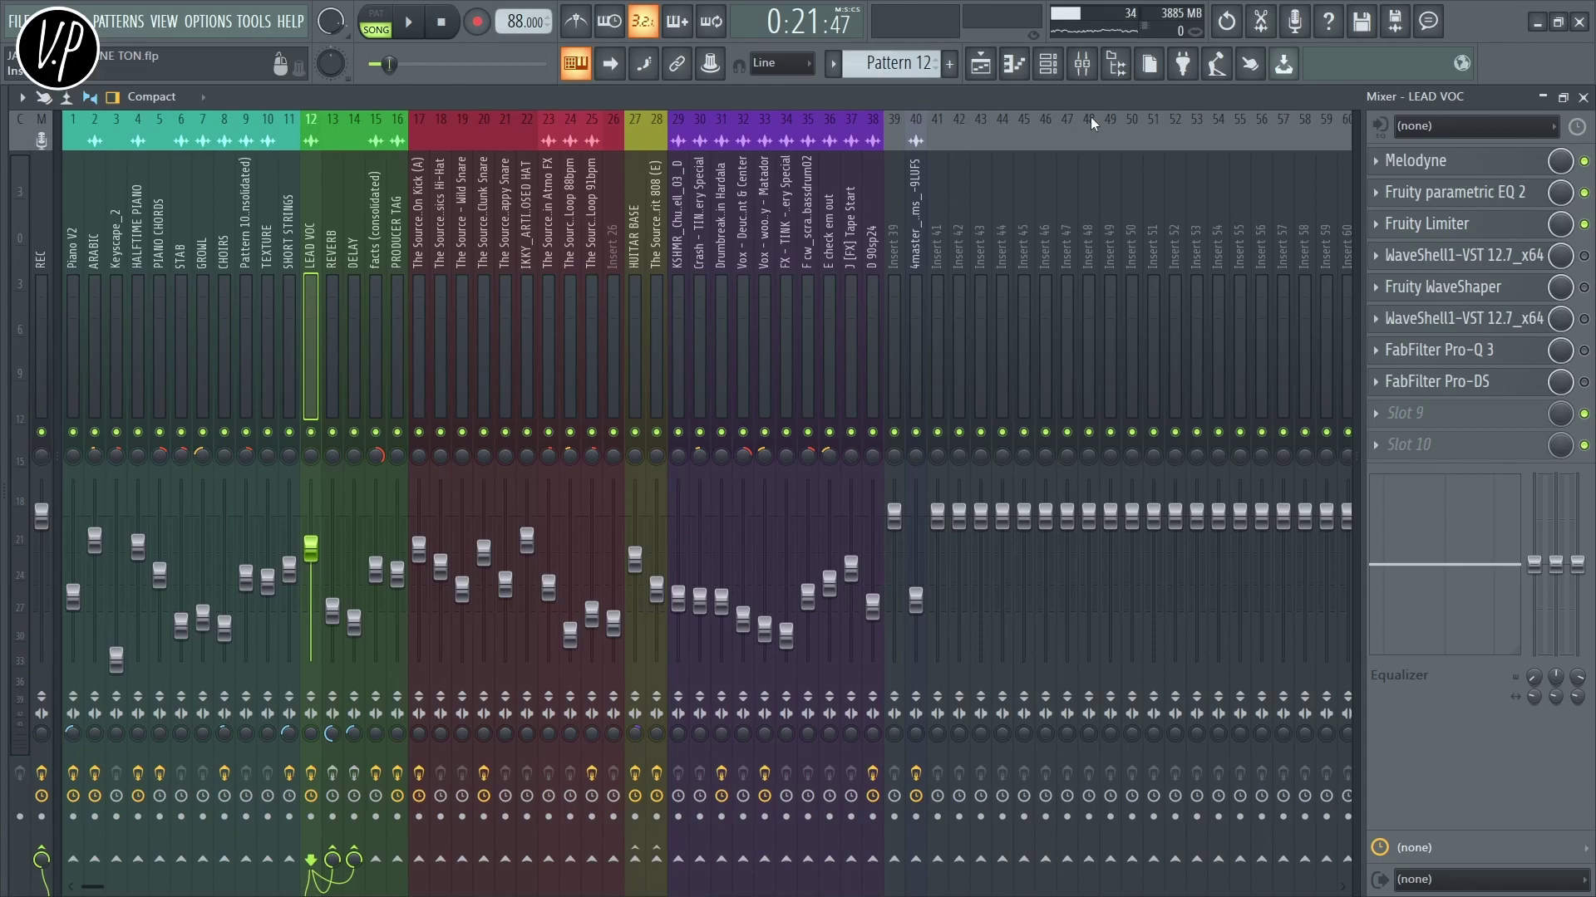
# Close the mixer and unsolo Tracks 24 and 25 to reactivate the other playlist tracks
pyautogui.click(1583, 97)
pyautogui.scroll(-3, 914, 329)
pyautogui.scroll(3, 864, 332)
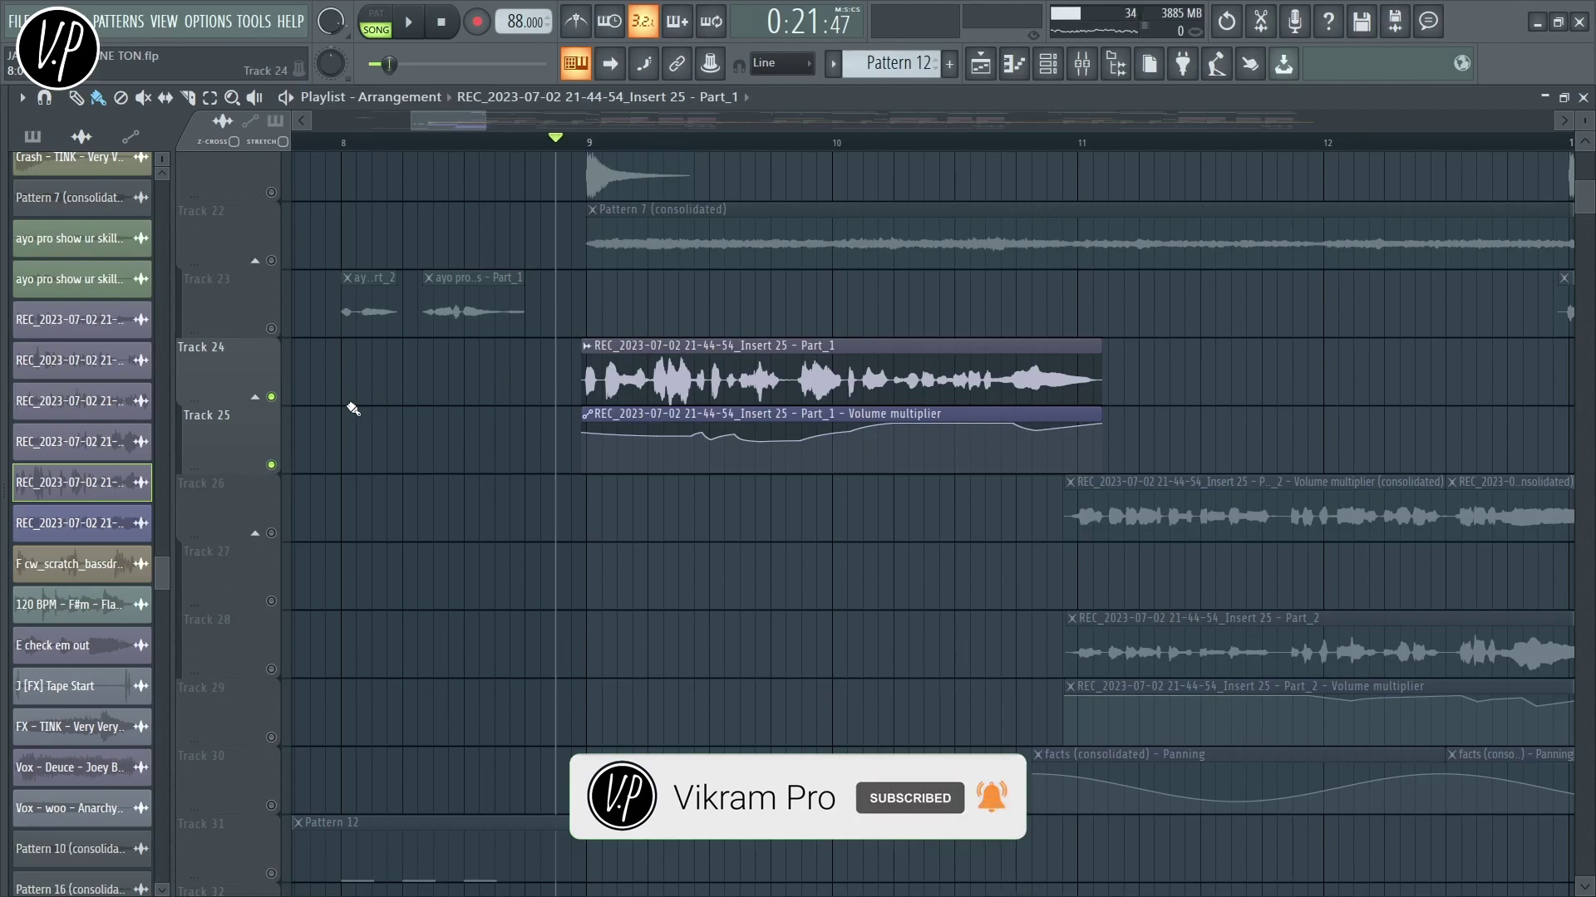
pyautogui.rightClick(272, 399)
pyautogui.rightClick(271, 399)
pyautogui.scroll(-2, 919, 293)
pyautogui.scroll(1, 920, 292)
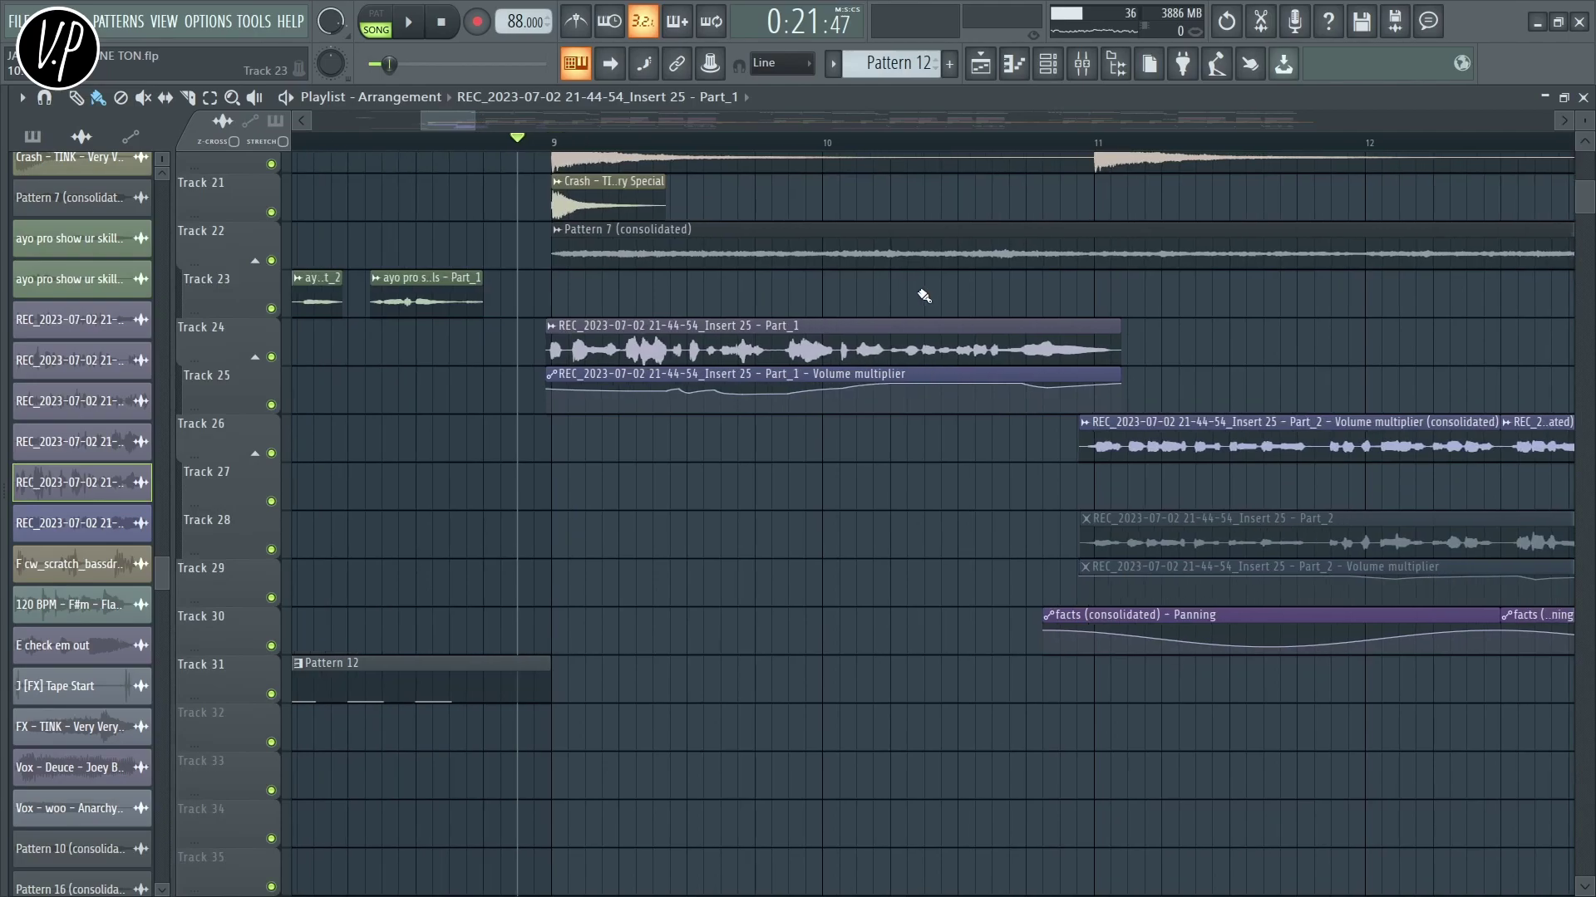
# Open the mixer and play the song to hear LEAD VOC with its currently enabled effects
pyautogui.scroll(2, 924, 296)
pyautogui.click(1081, 66)
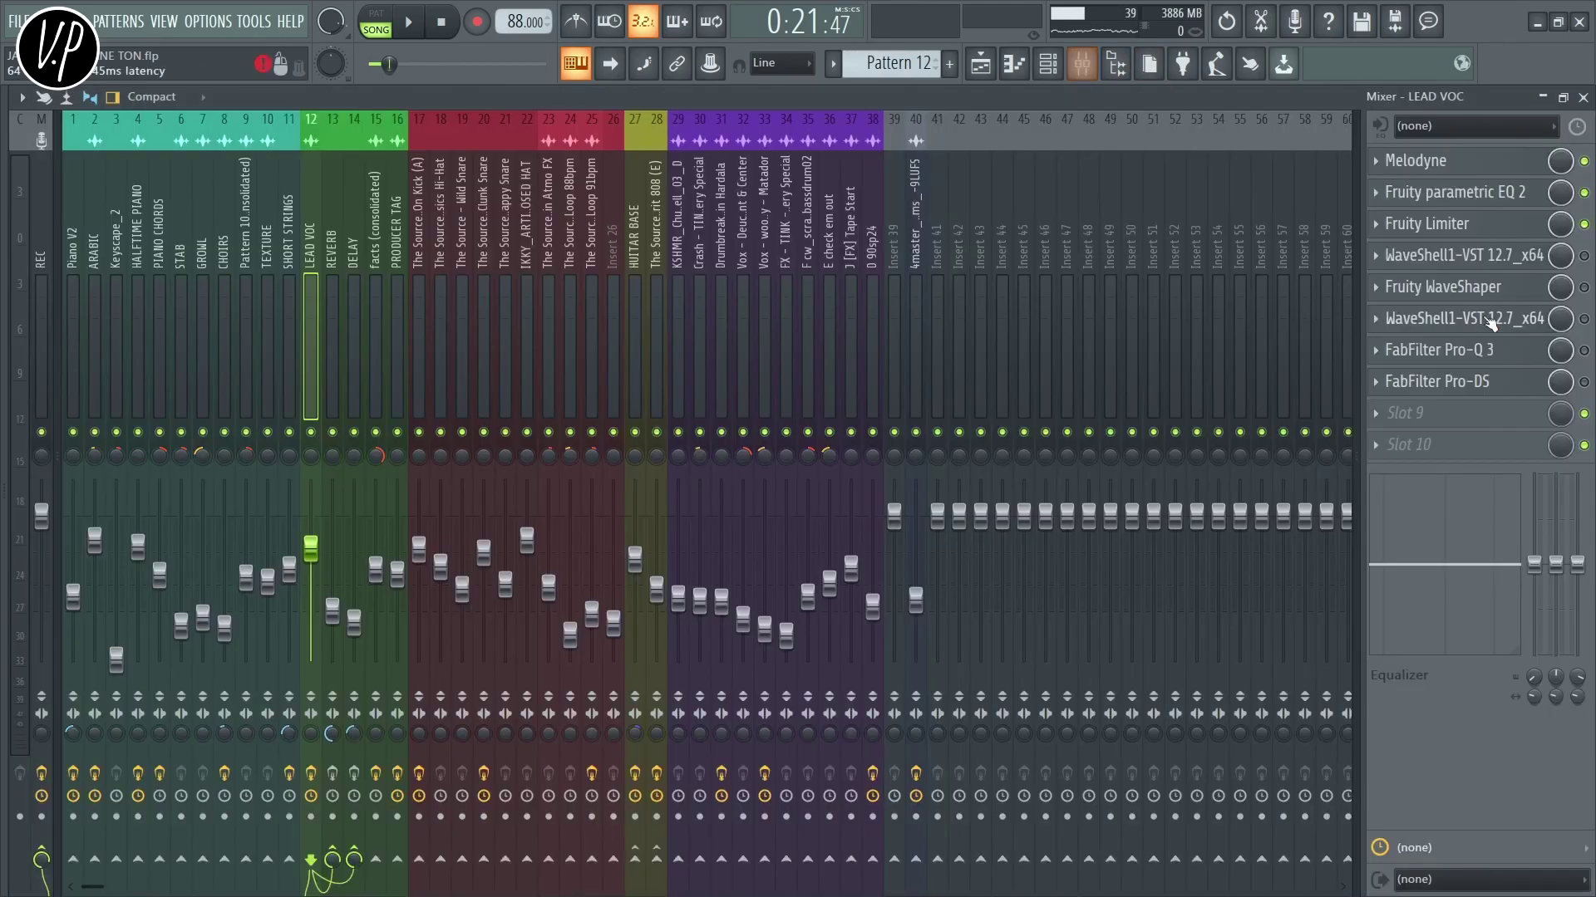
pyautogui.press('space')
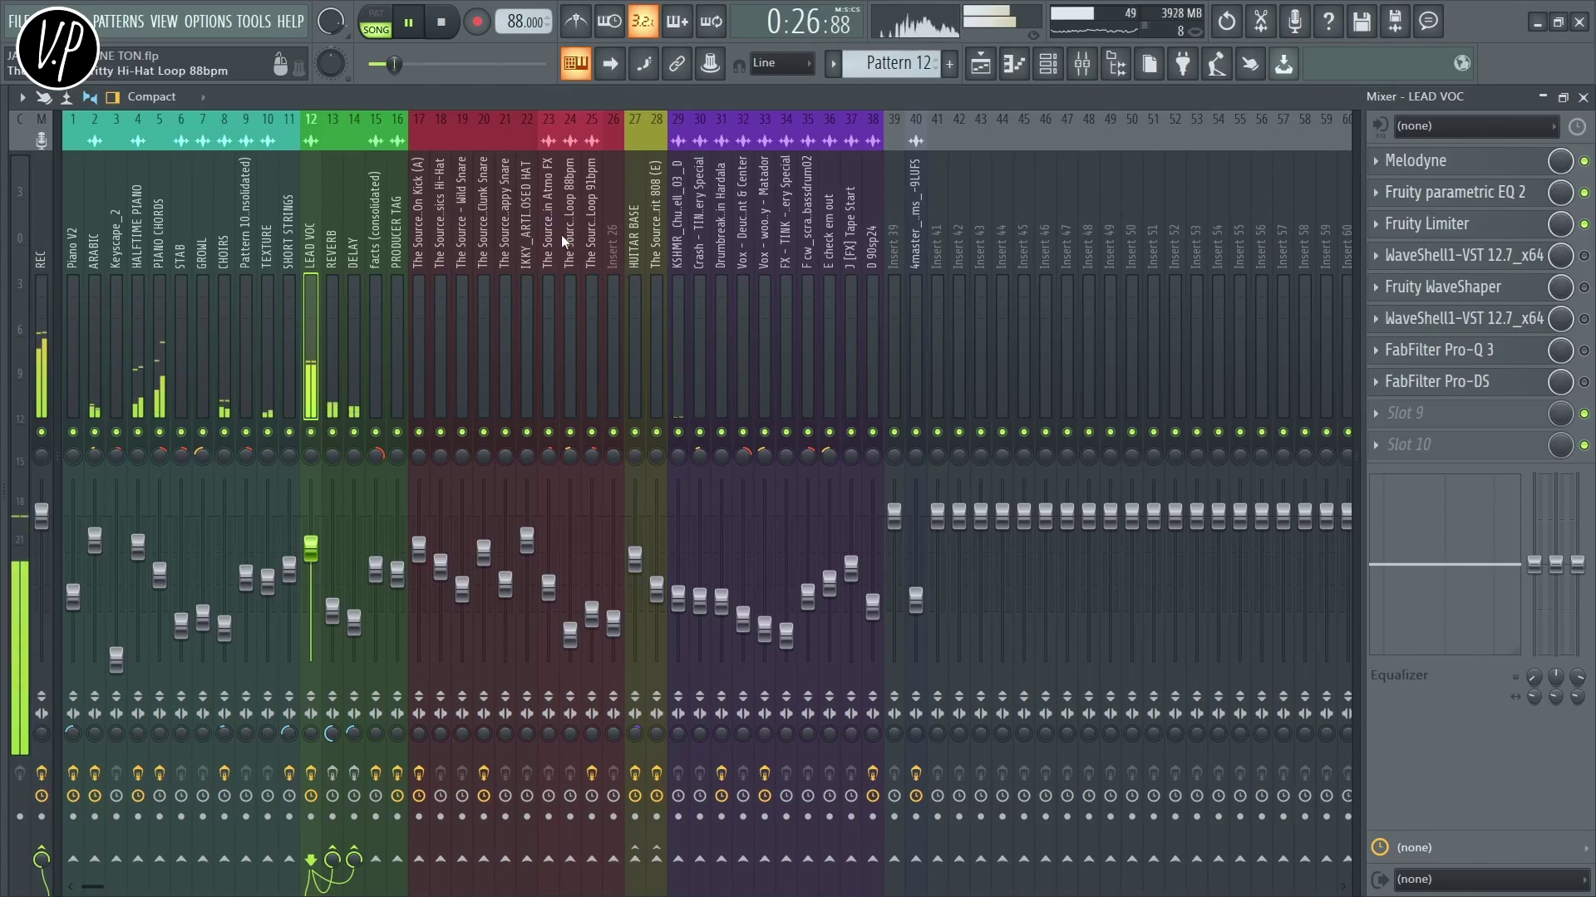
pyautogui.press('space')
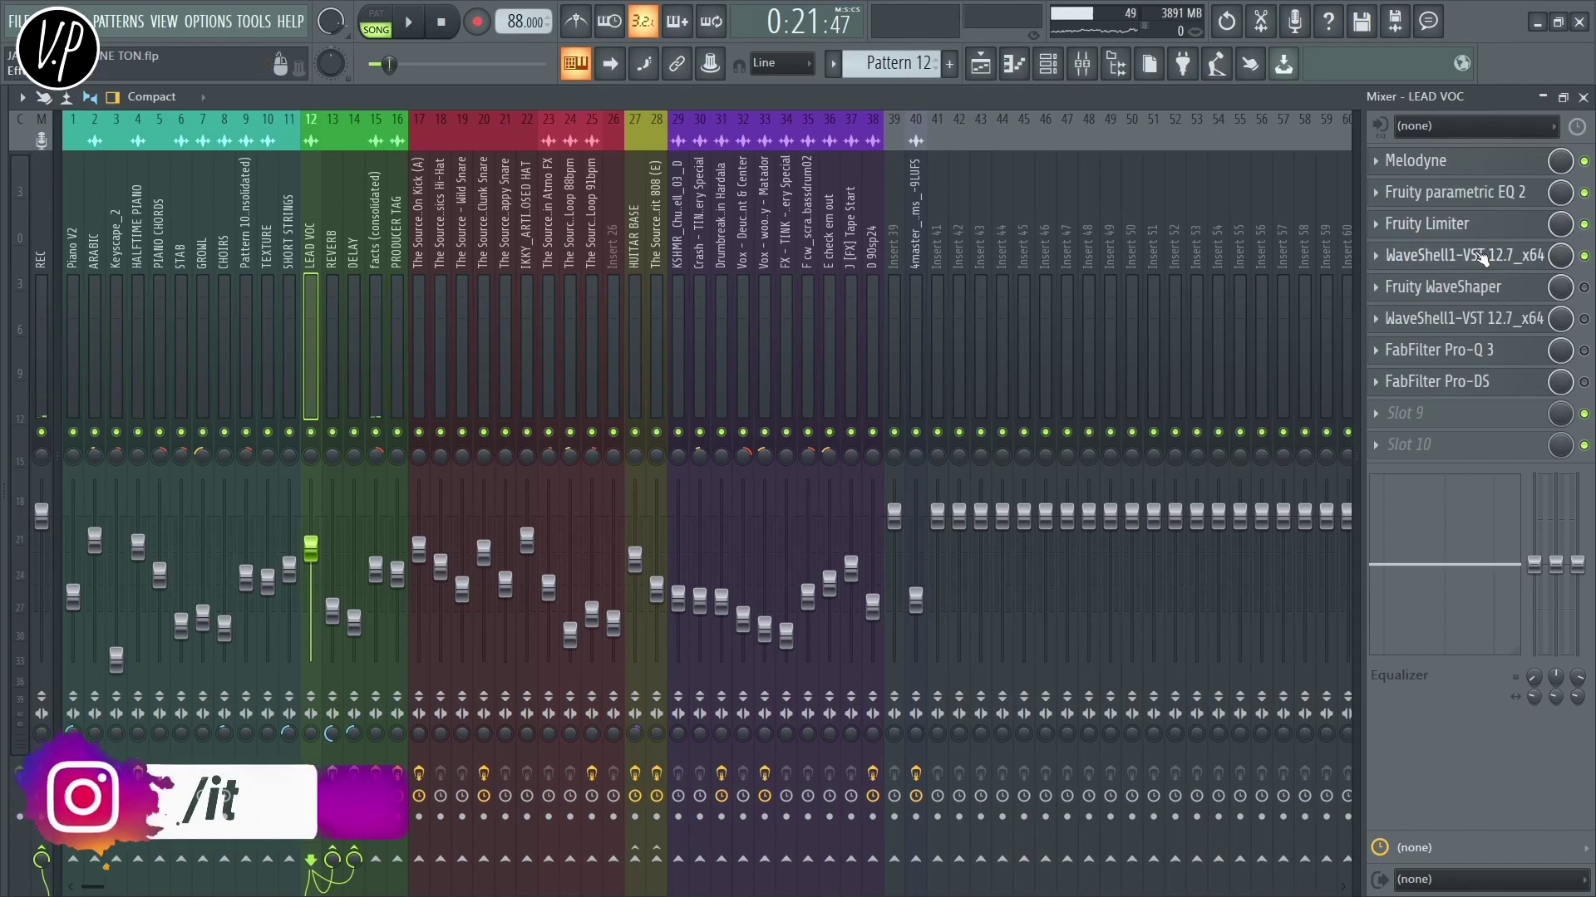
# Inspect the Waves Tune Real-Time settings on LEAD VOC and close the plugin
pyautogui.click(1471, 255)
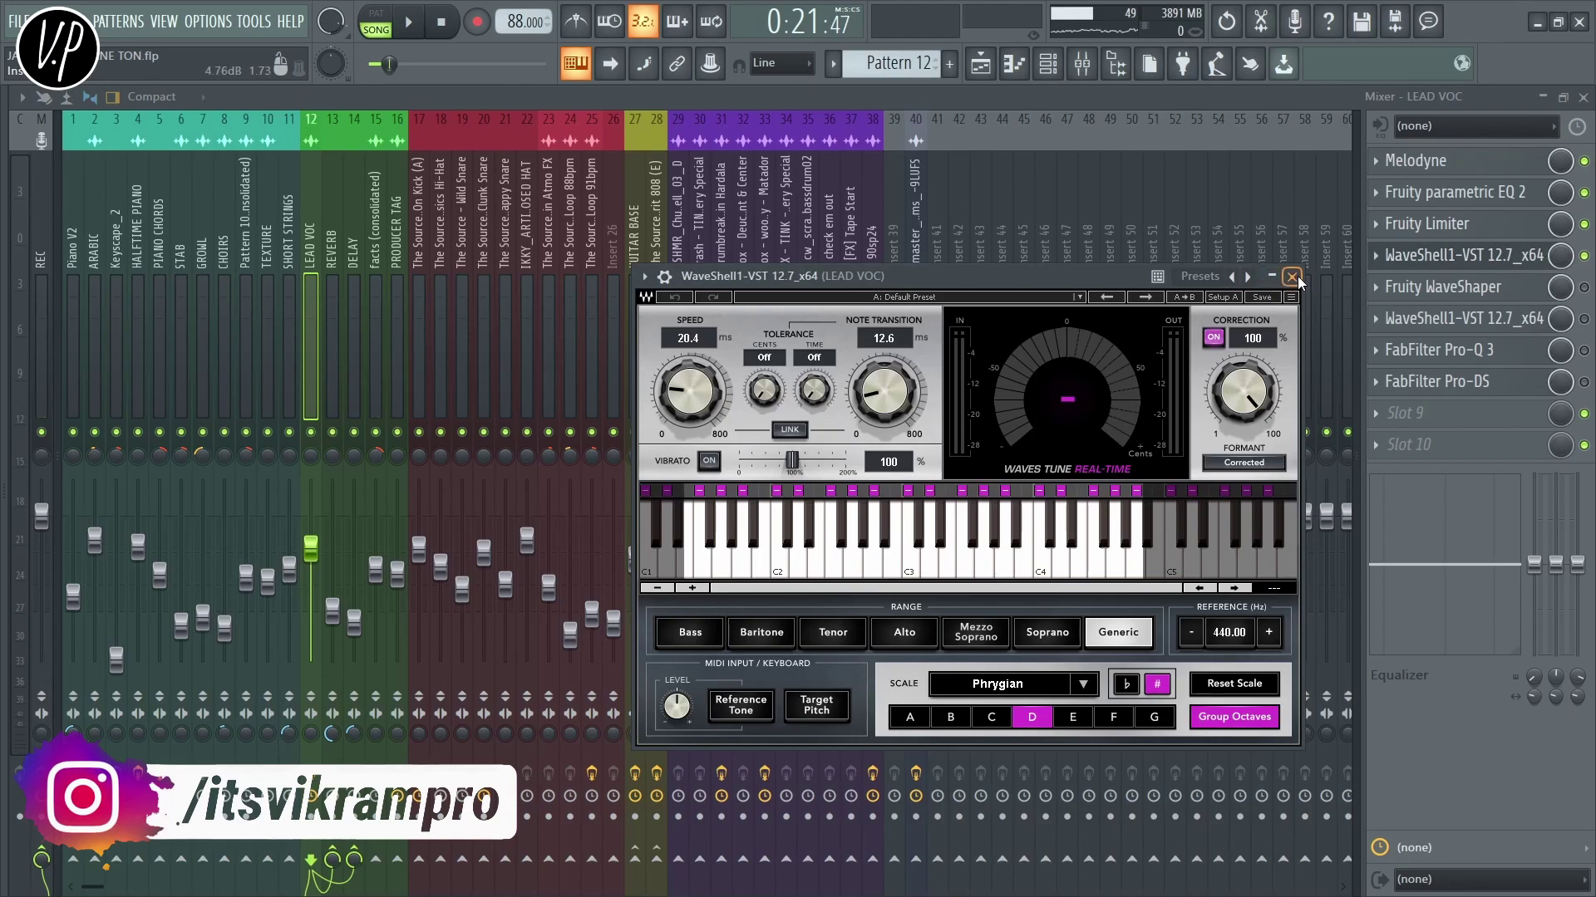
pyautogui.click(1293, 277)
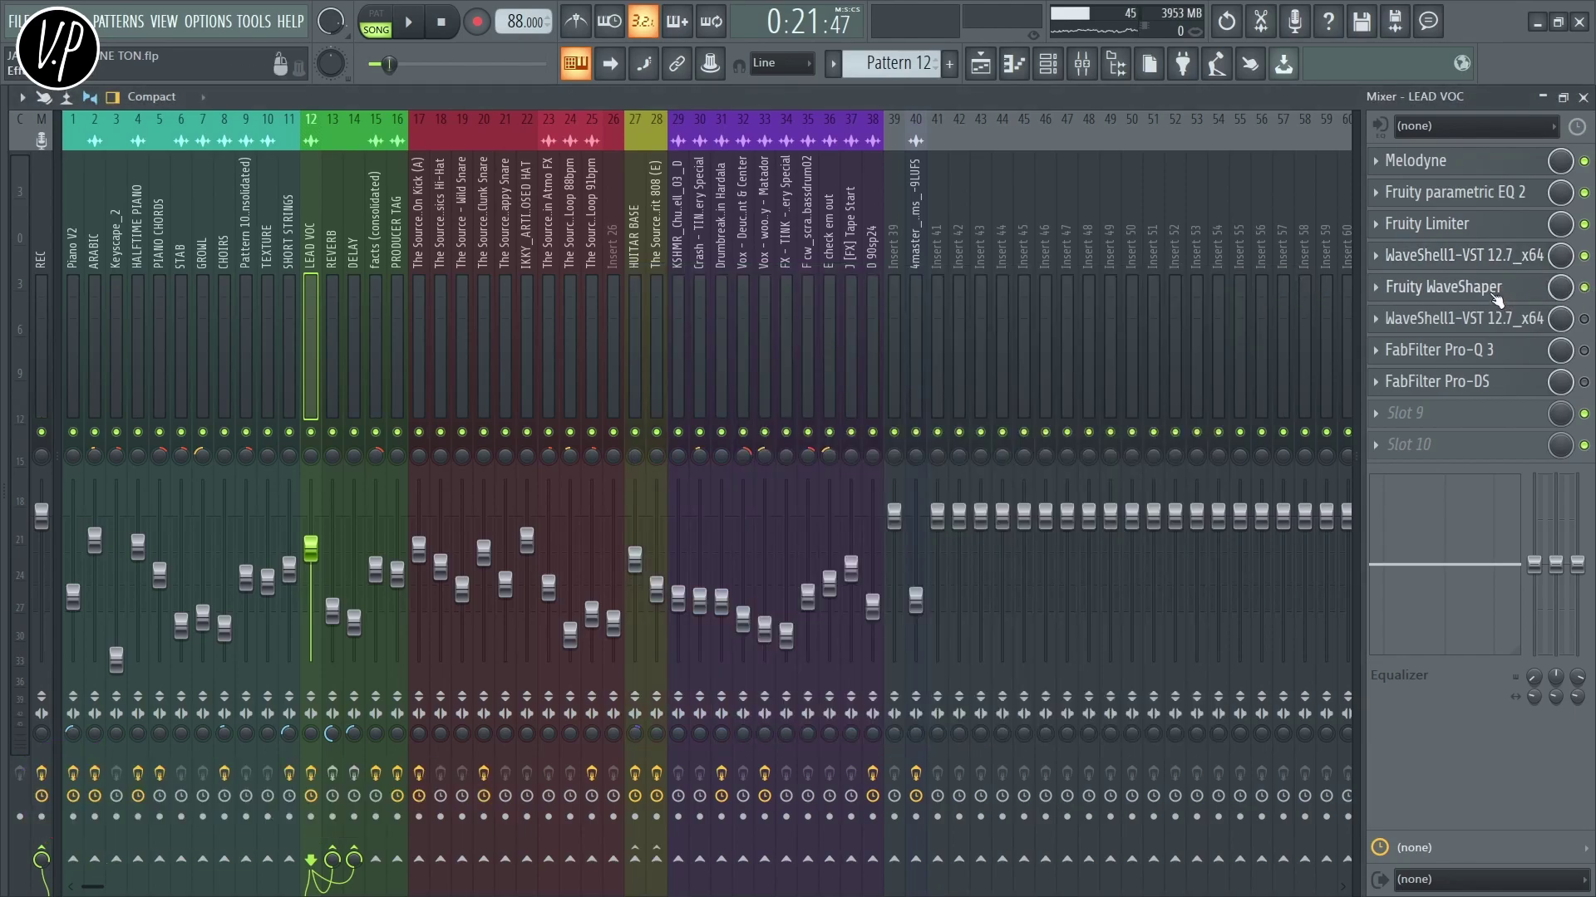
# Open Fruity WaveShaper on LEAD VOC, play the song to hear its saturation curve, and close the plugin
pyautogui.click(1515, 291)
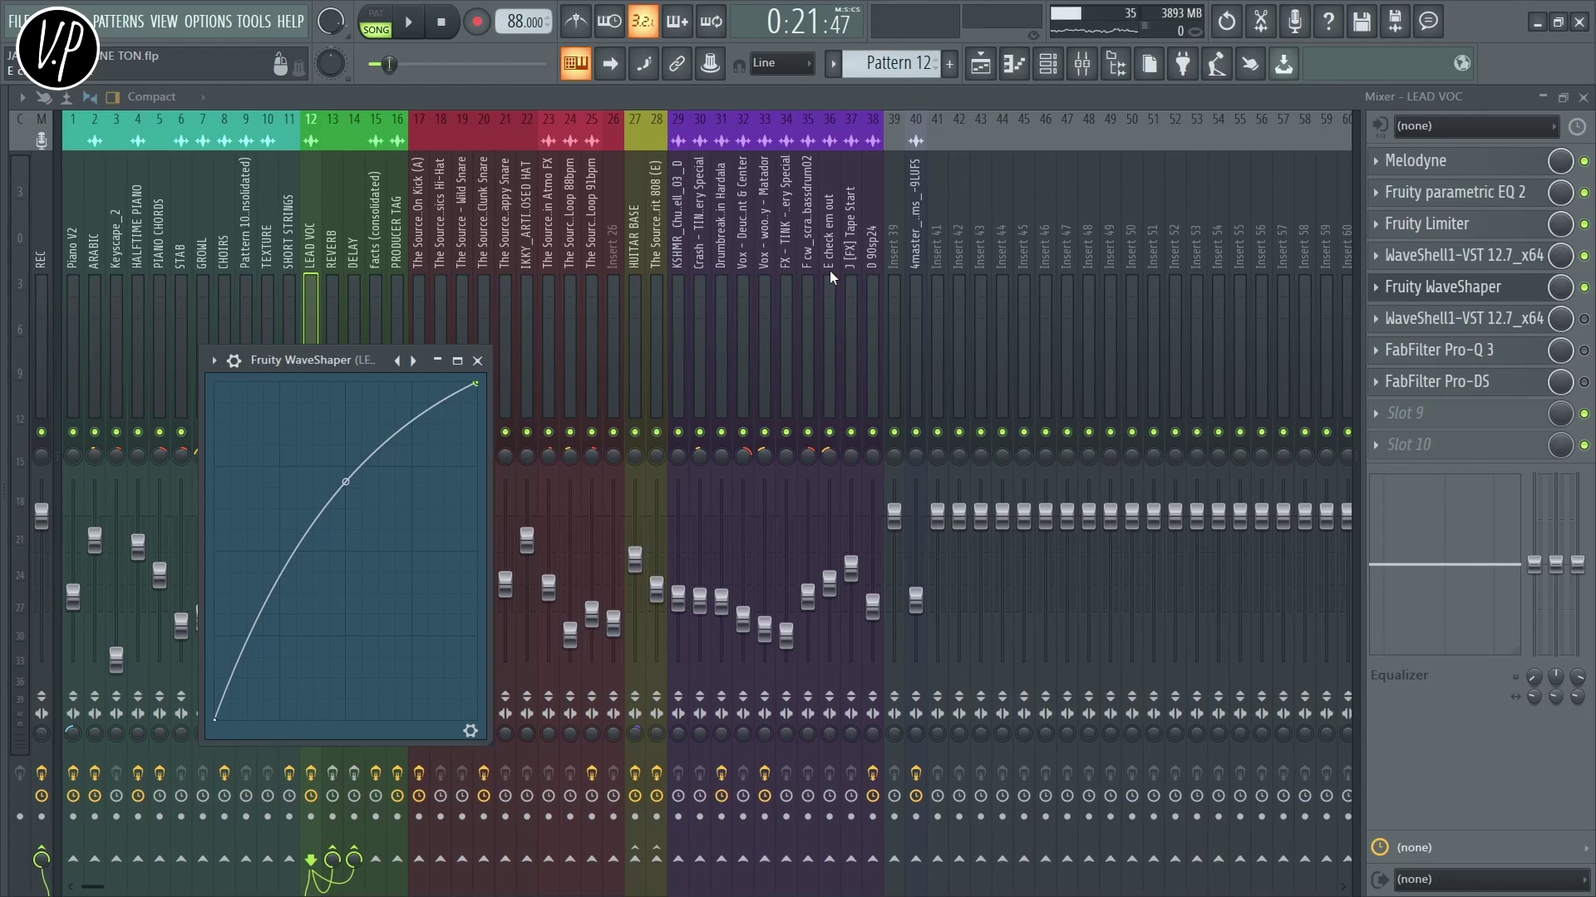
pyautogui.moveTo(304, 366); pyautogui.dragTo(850, 246)
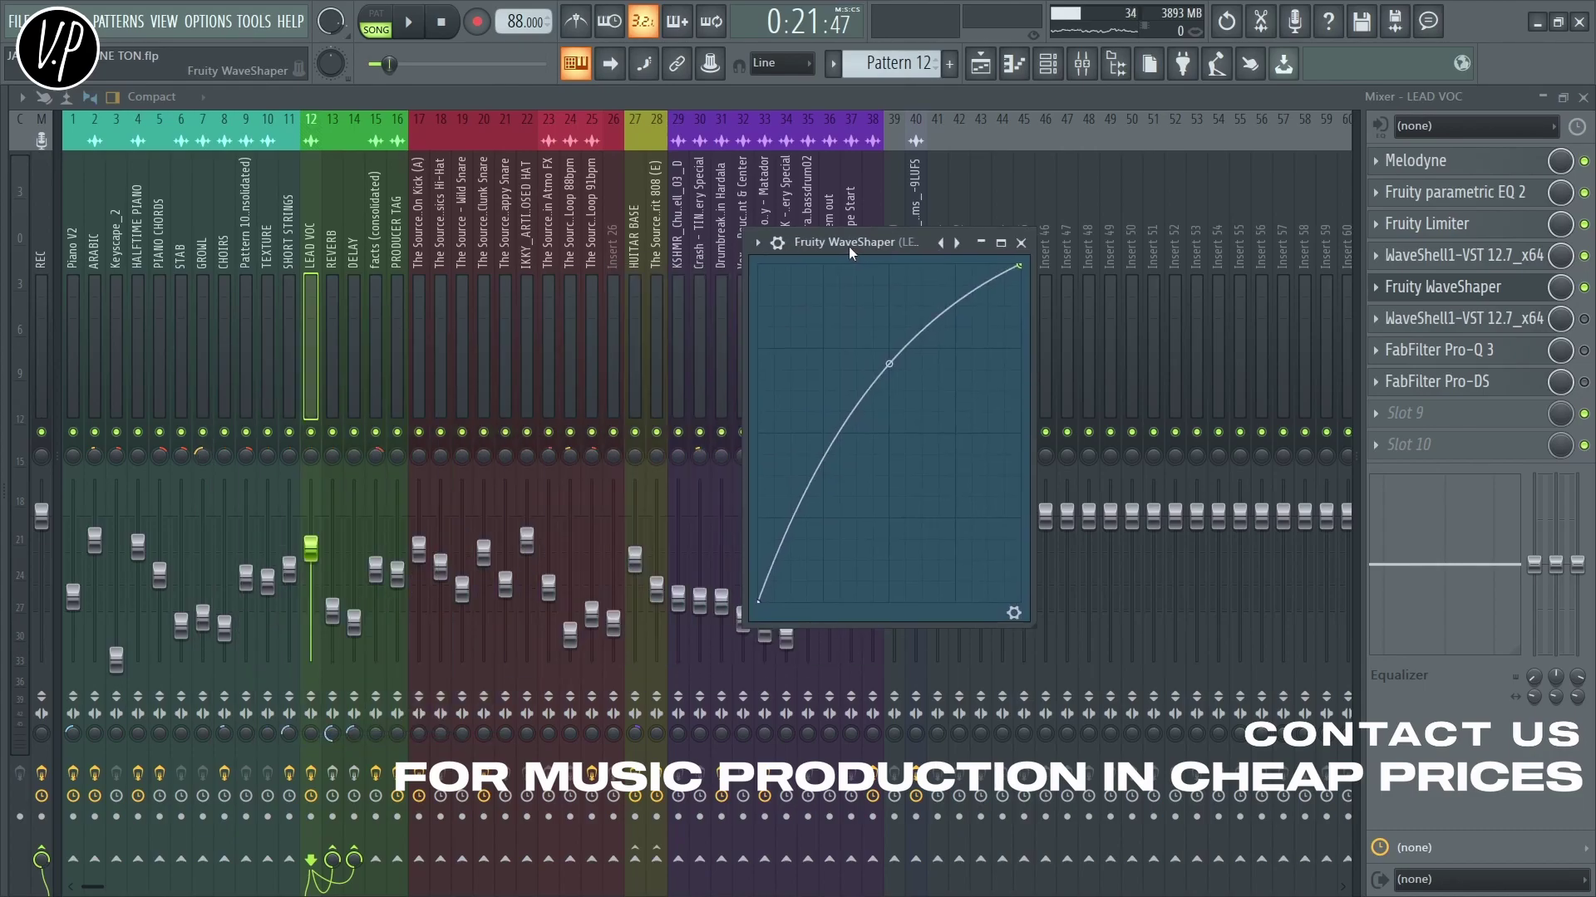
pyautogui.click(411, 25)
pyautogui.moveTo(859, 239); pyautogui.dragTo(848, 186)
pyautogui.press('space')
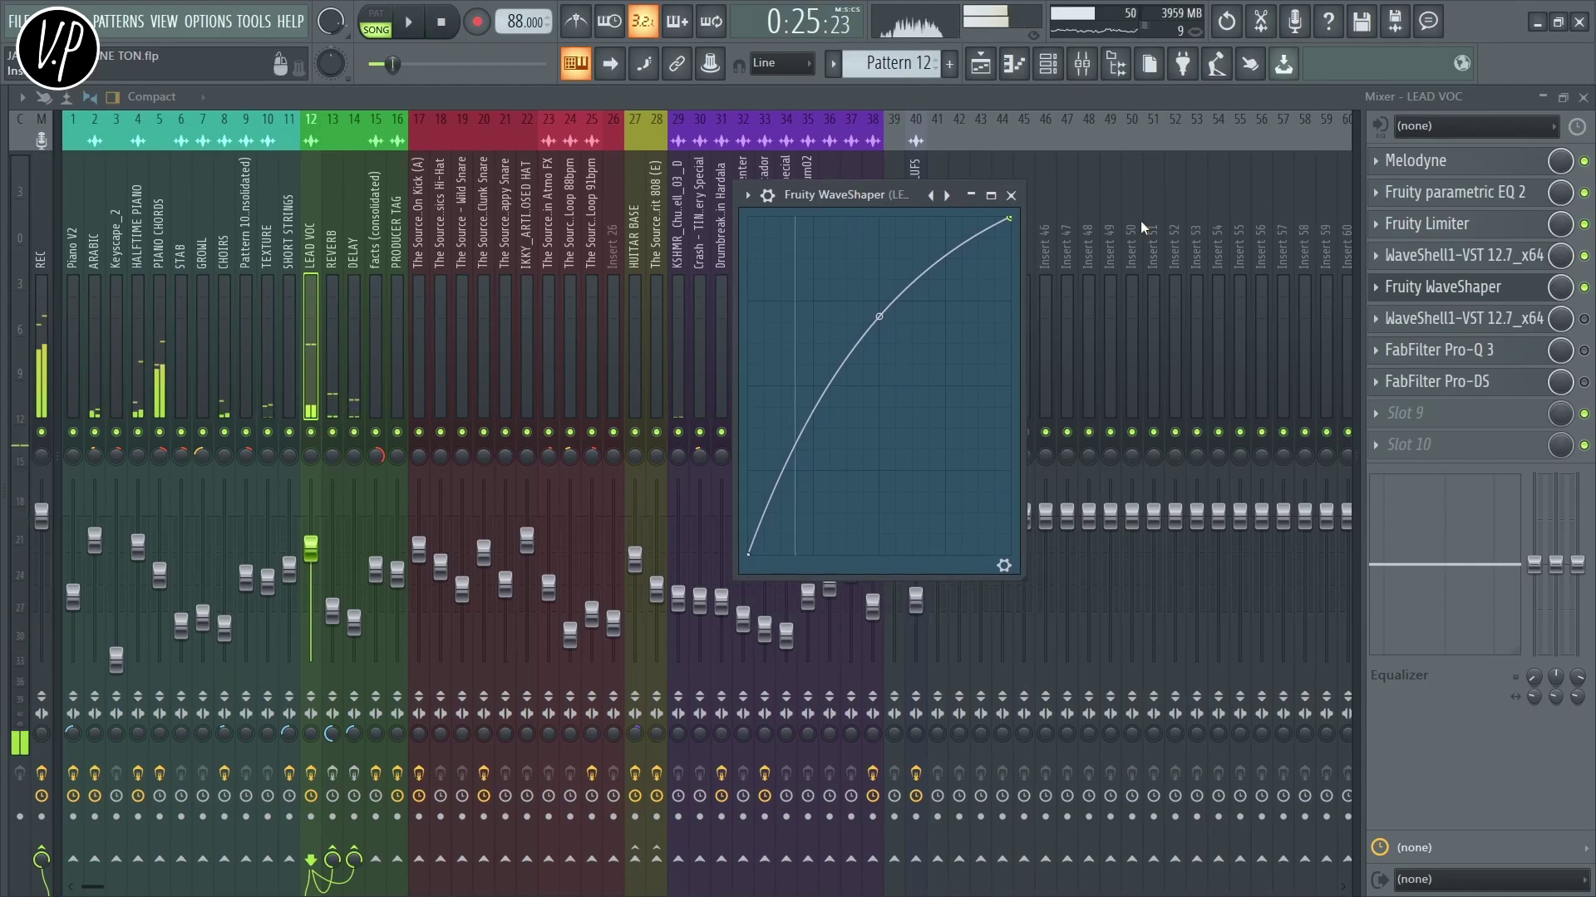
pyautogui.click(1010, 195)
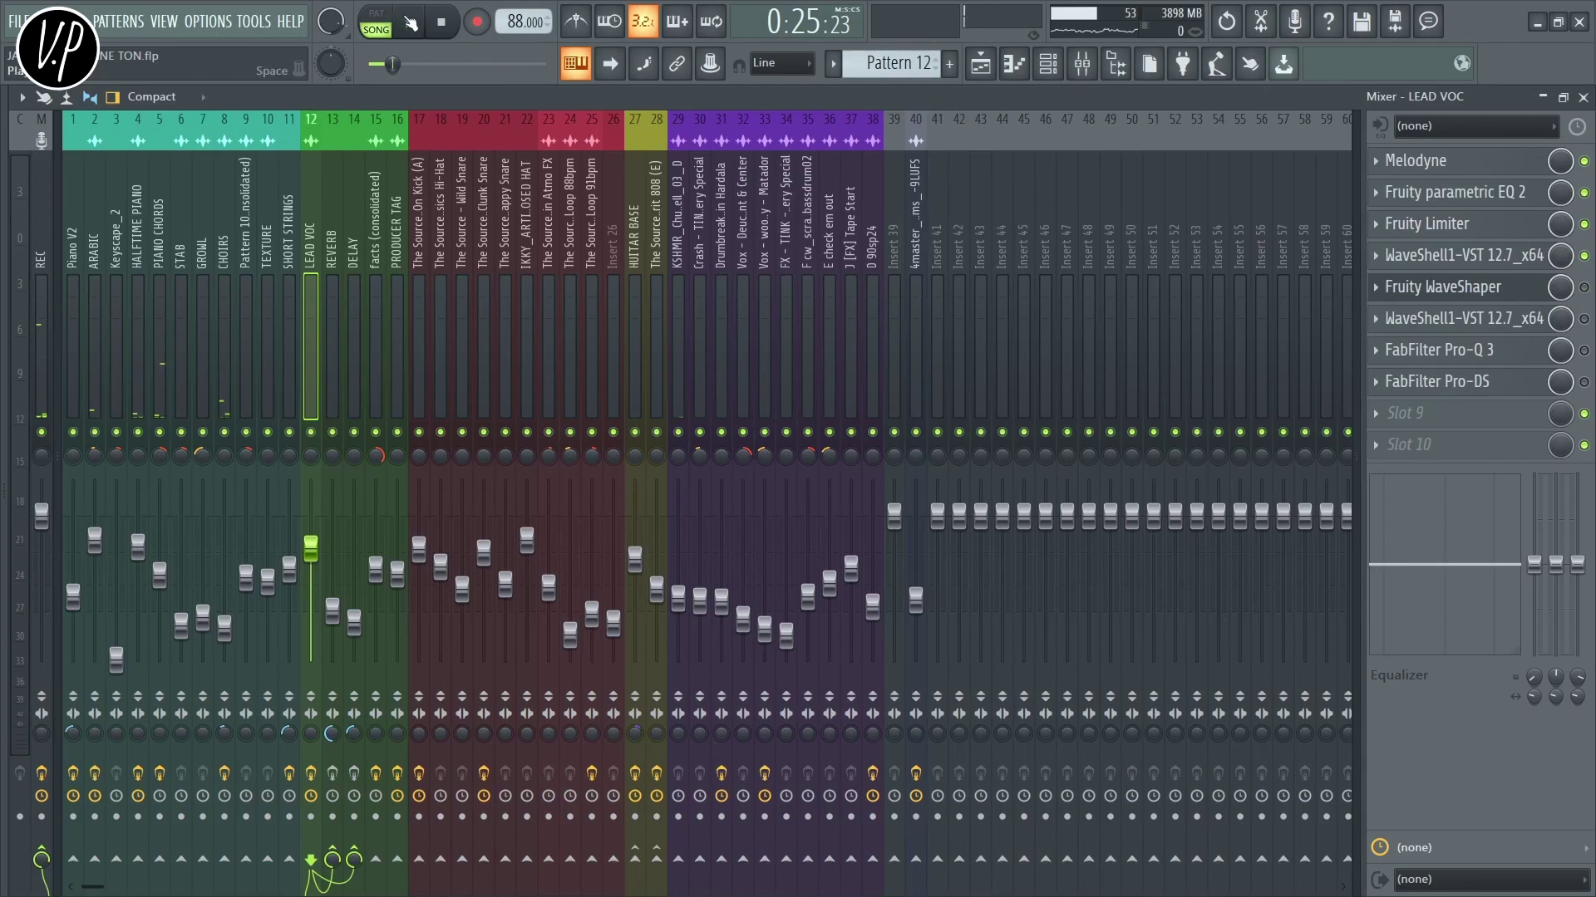
# Compare the song's playback with Fruity WaveShaper bypassed and enabled on LEAD VOC, leaving it enabled
pyautogui.click(411, 22)
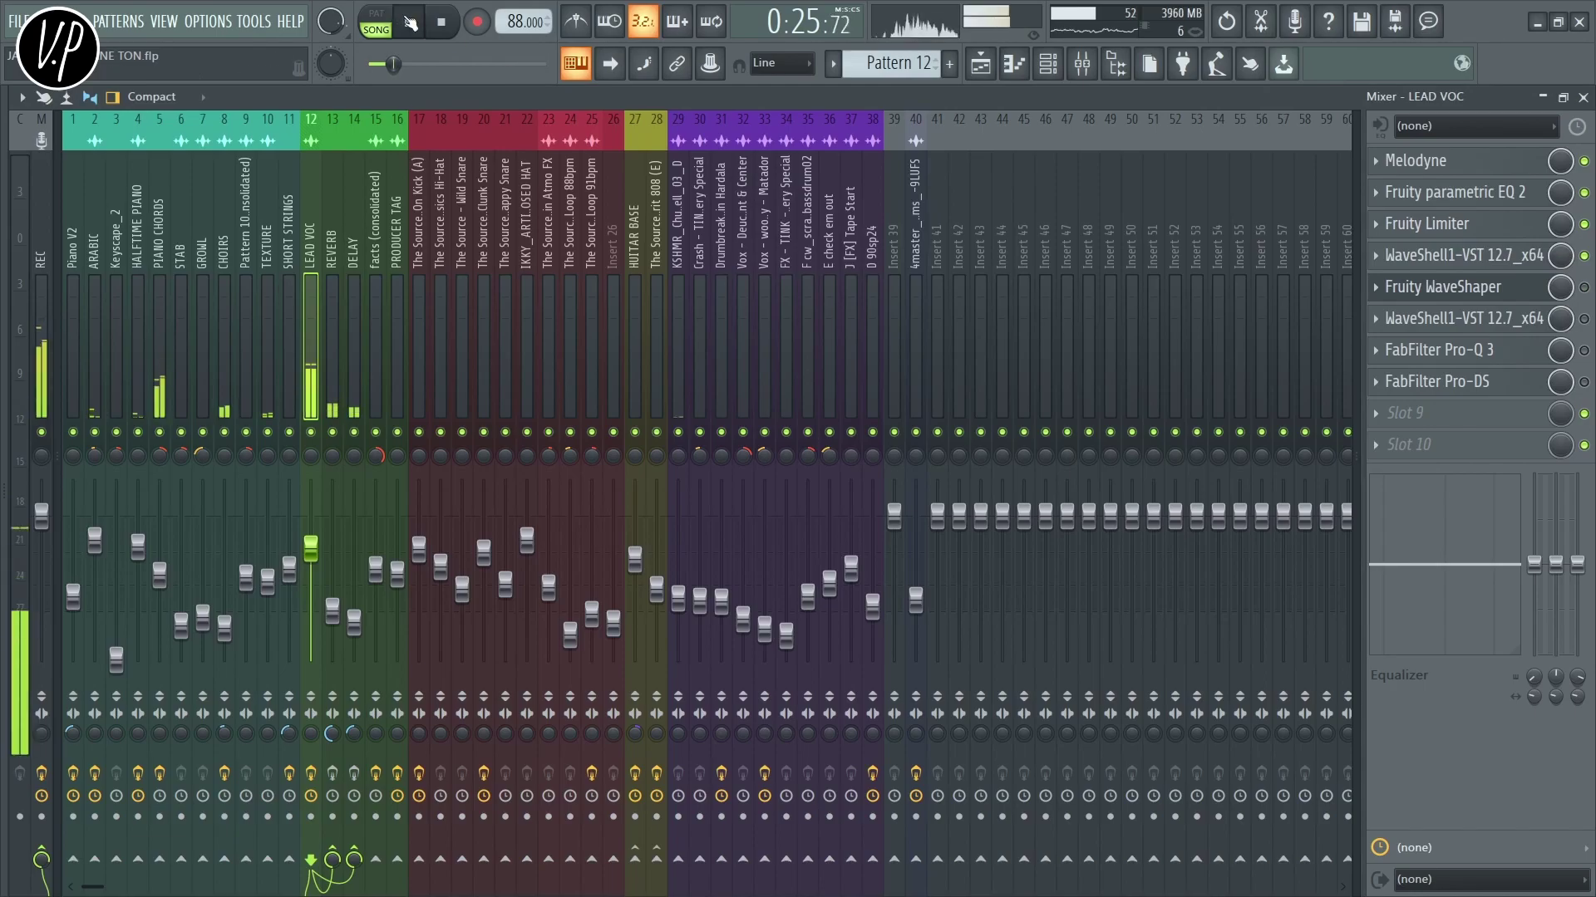
pyautogui.click(1585, 287)
pyautogui.press('space')
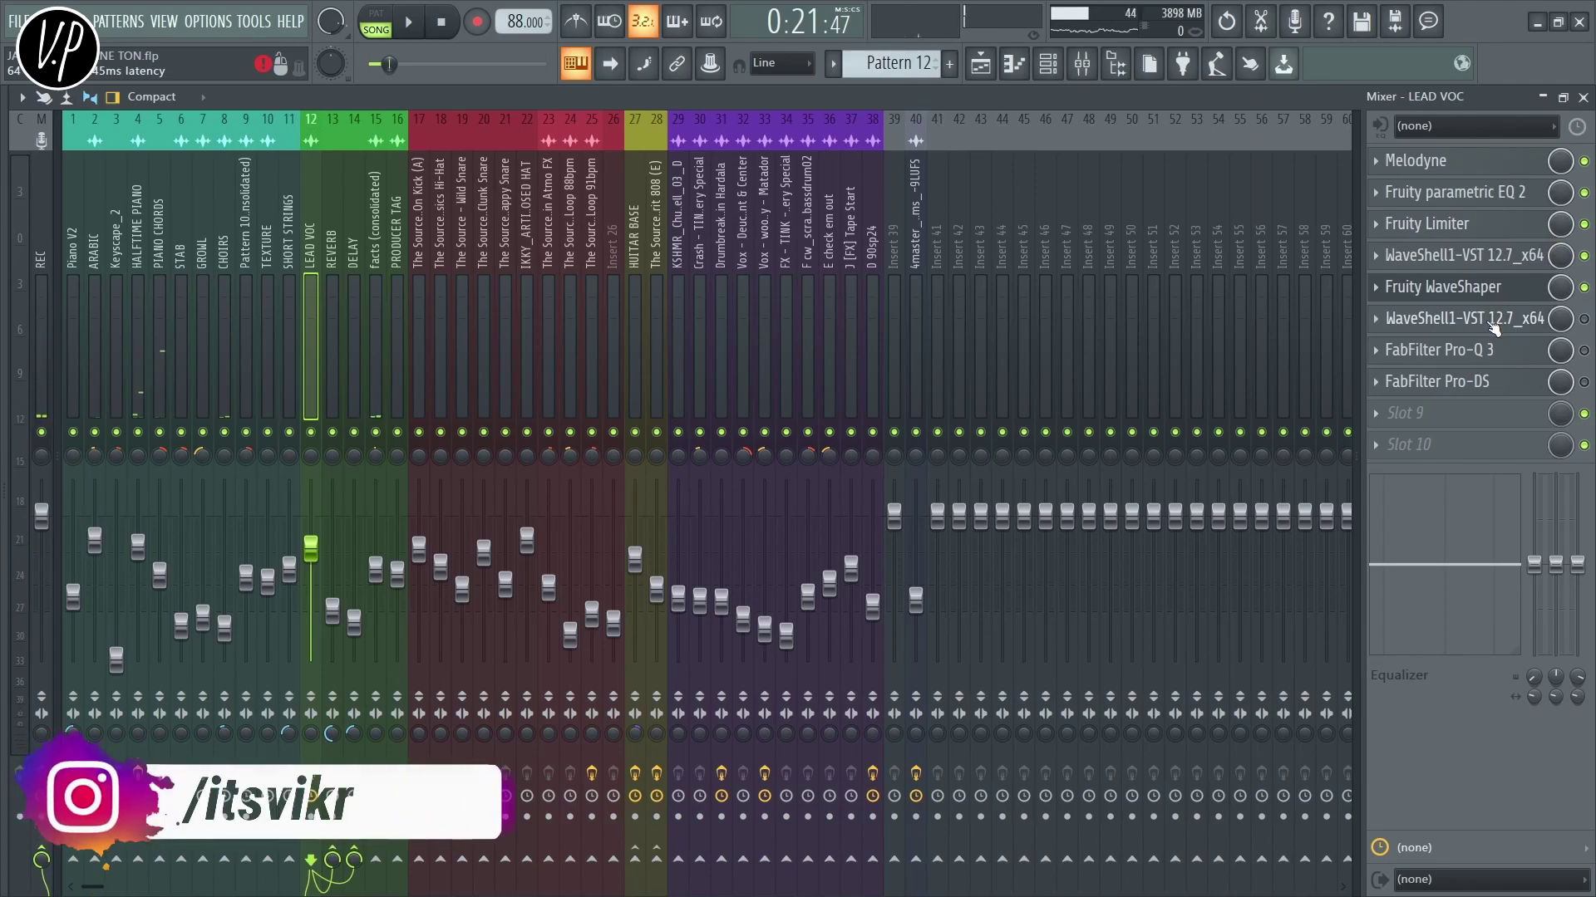
# Enable the RVox compressor in slot 6 of LEAD VOC, open it, and play the song to watch its compression
pyautogui.click(1584, 320)
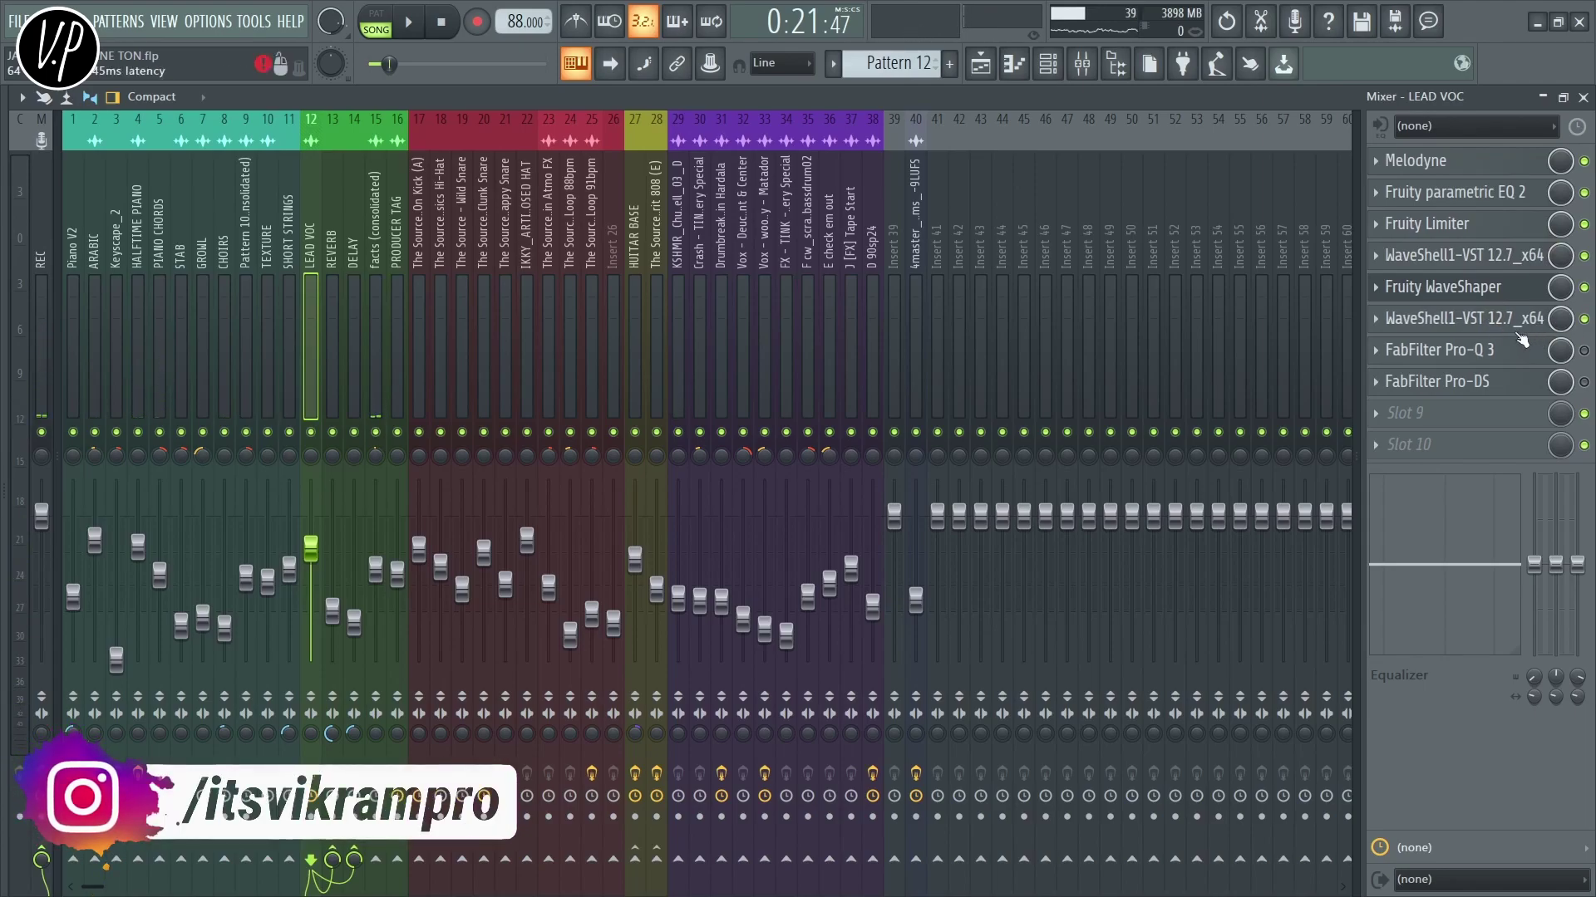
pyautogui.click(1496, 324)
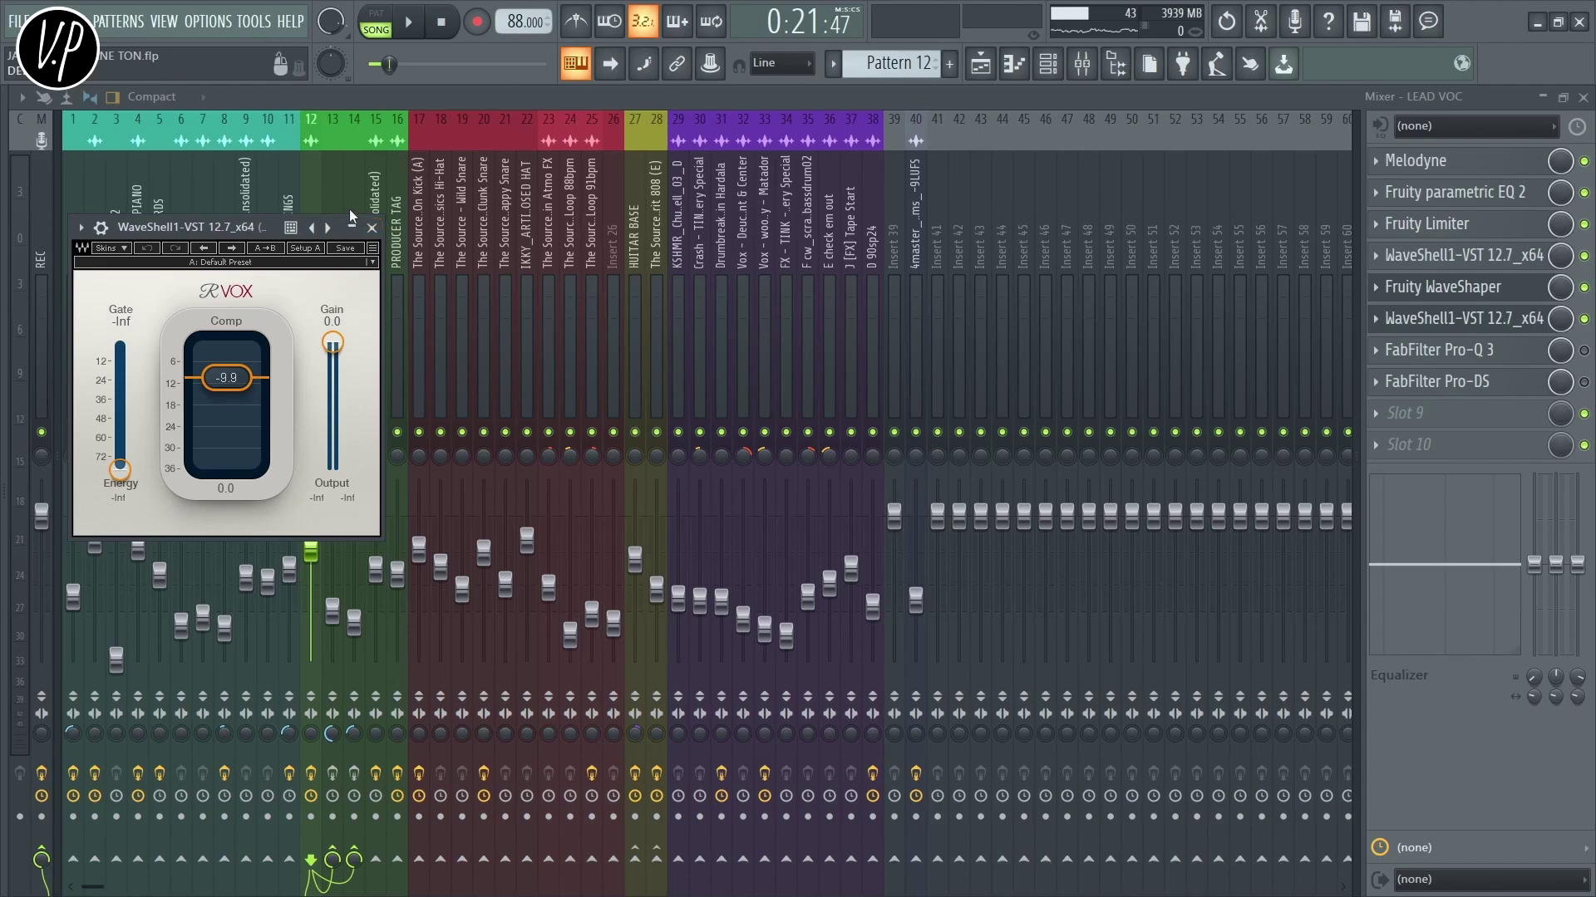
pyautogui.moveTo(216, 225); pyautogui.dragTo(1175, 189)
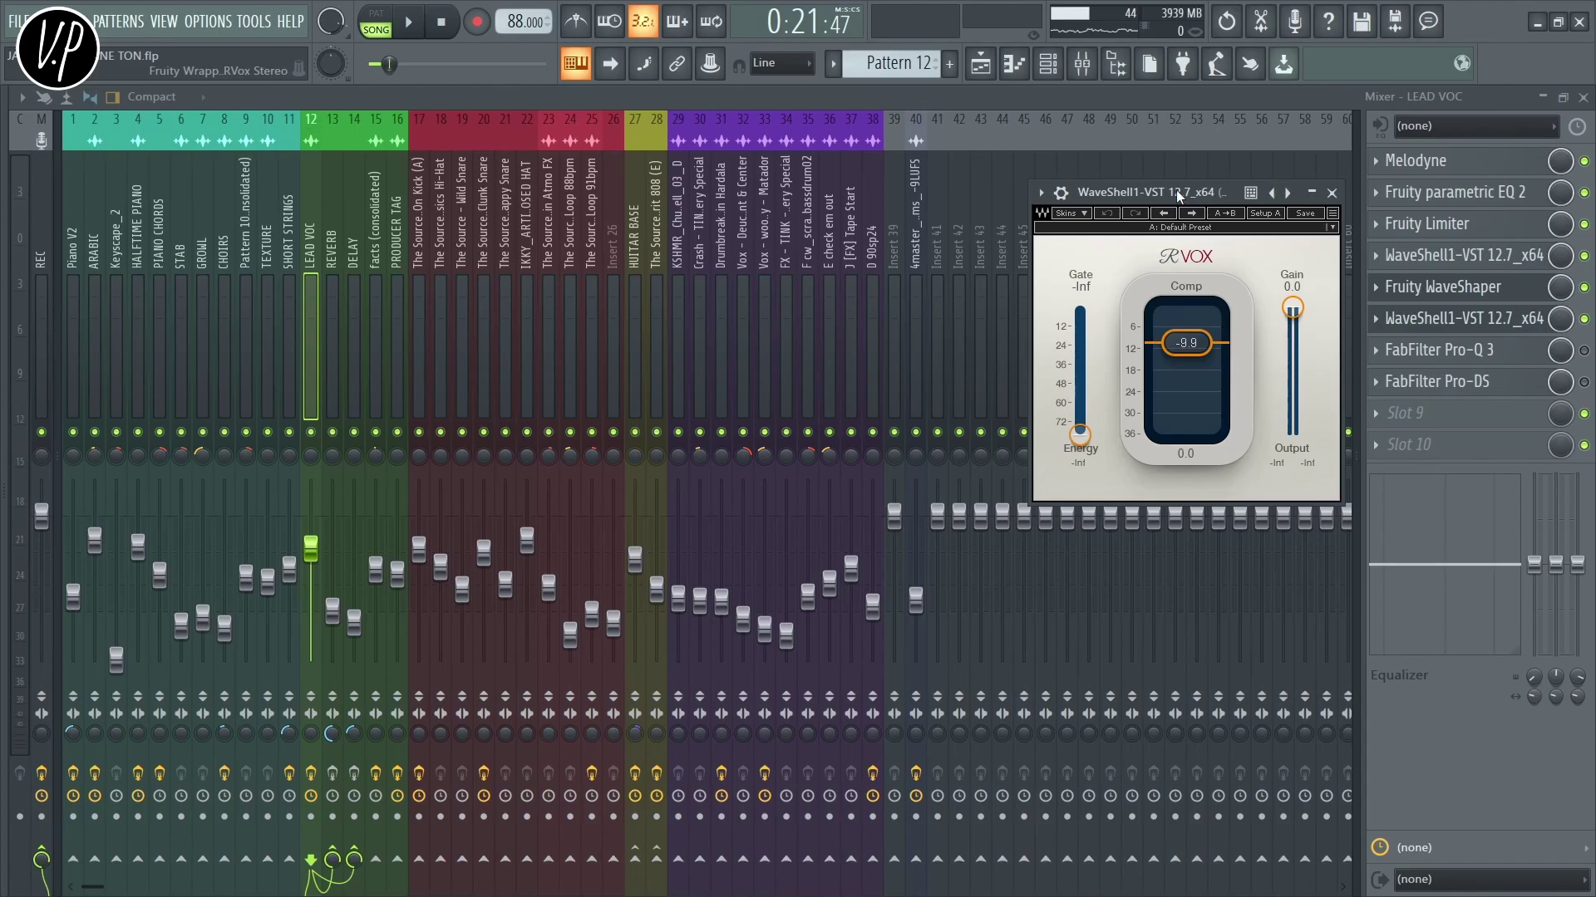
pyautogui.click(408, 21)
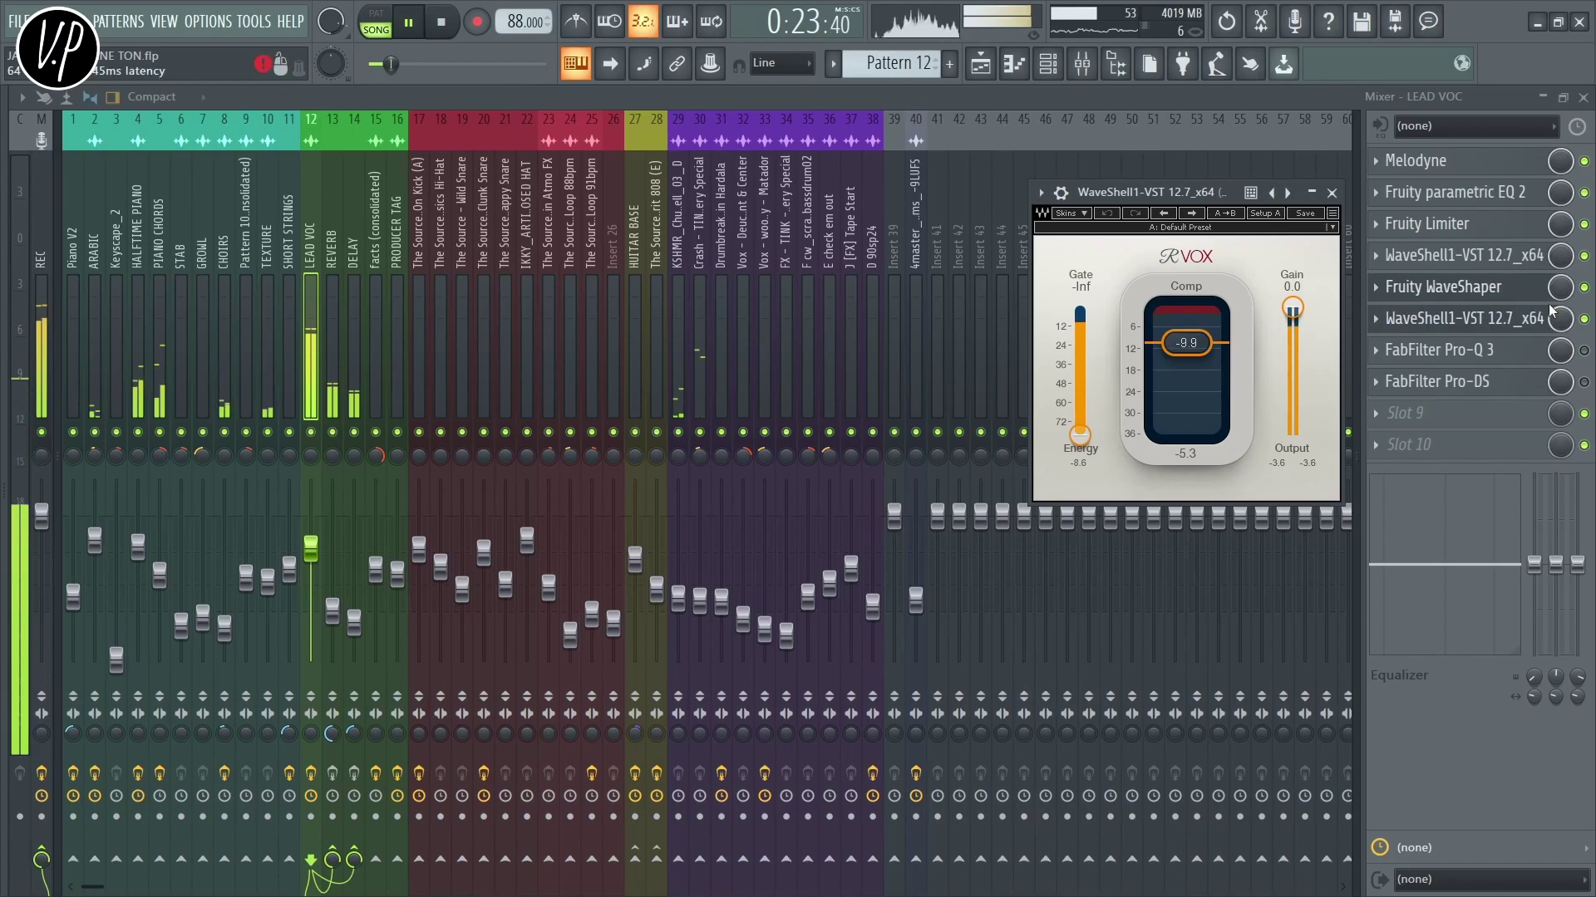
# Compare the vocal during playback with RVox bypassed and enabled, and stop with the plugin bypassed
pyautogui.click(1584, 320)
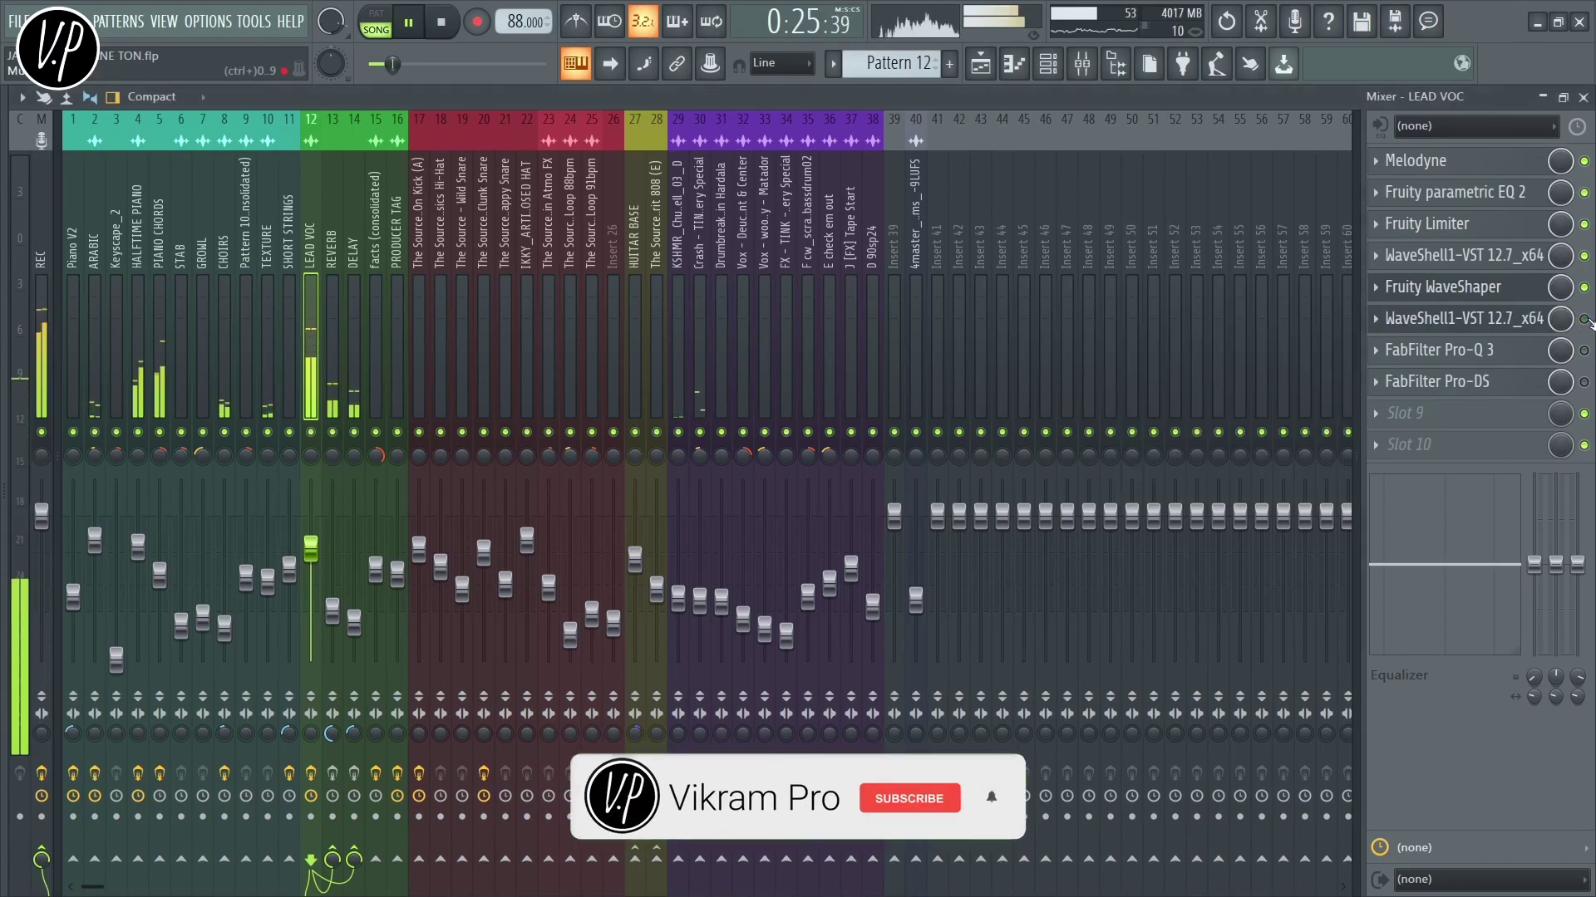
pyautogui.press('space')
pyautogui.press('space')
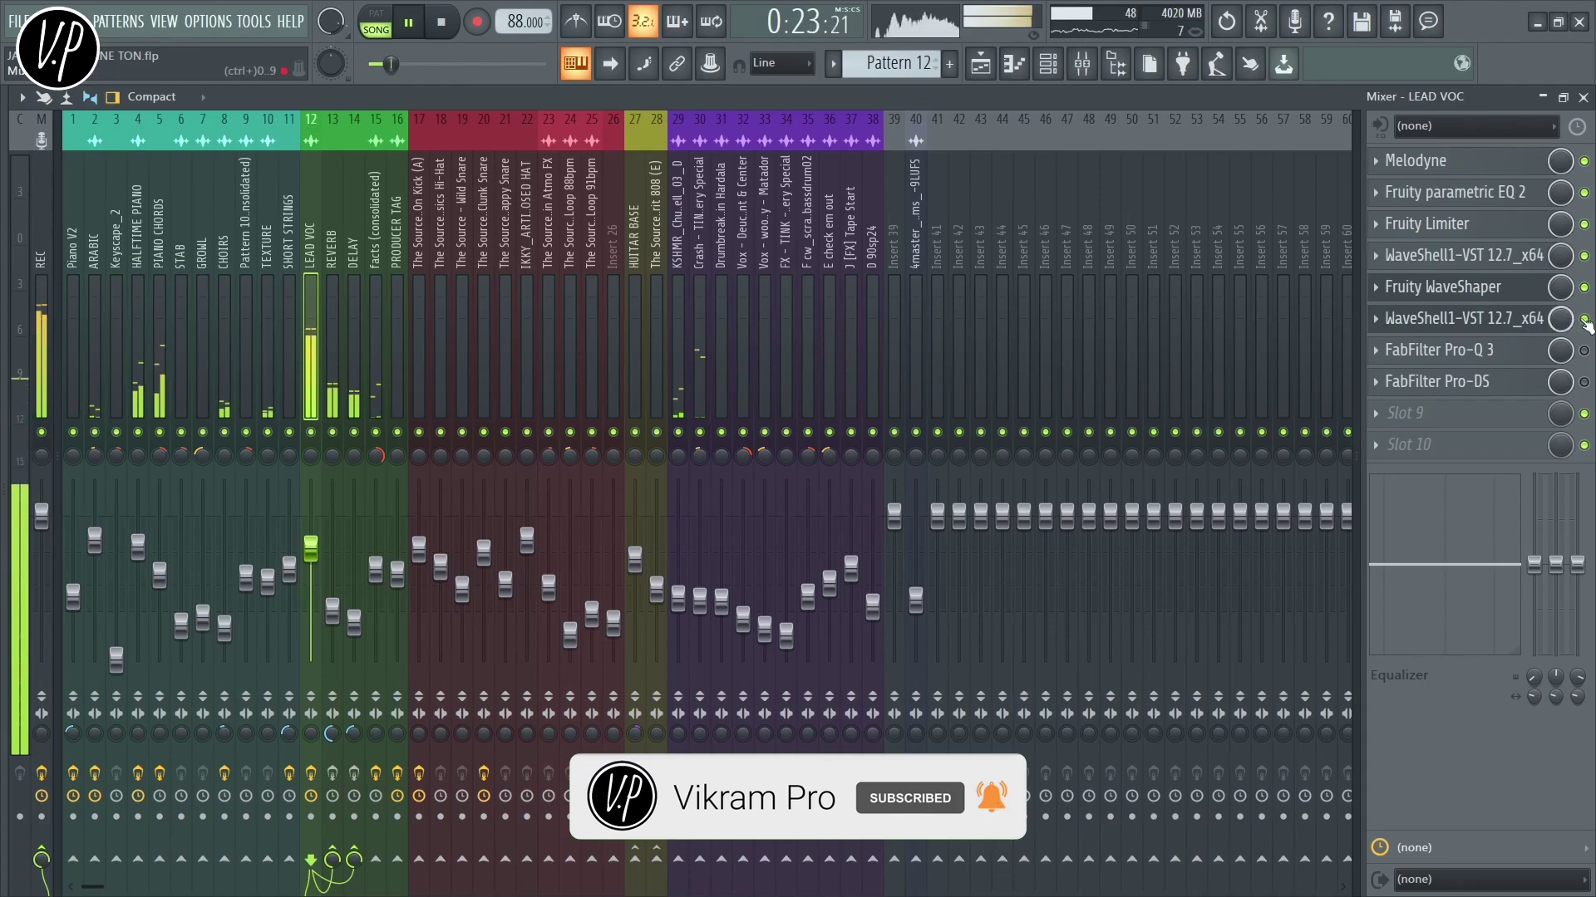
pyautogui.press('space')
pyautogui.press('space')
pyautogui.press('space')
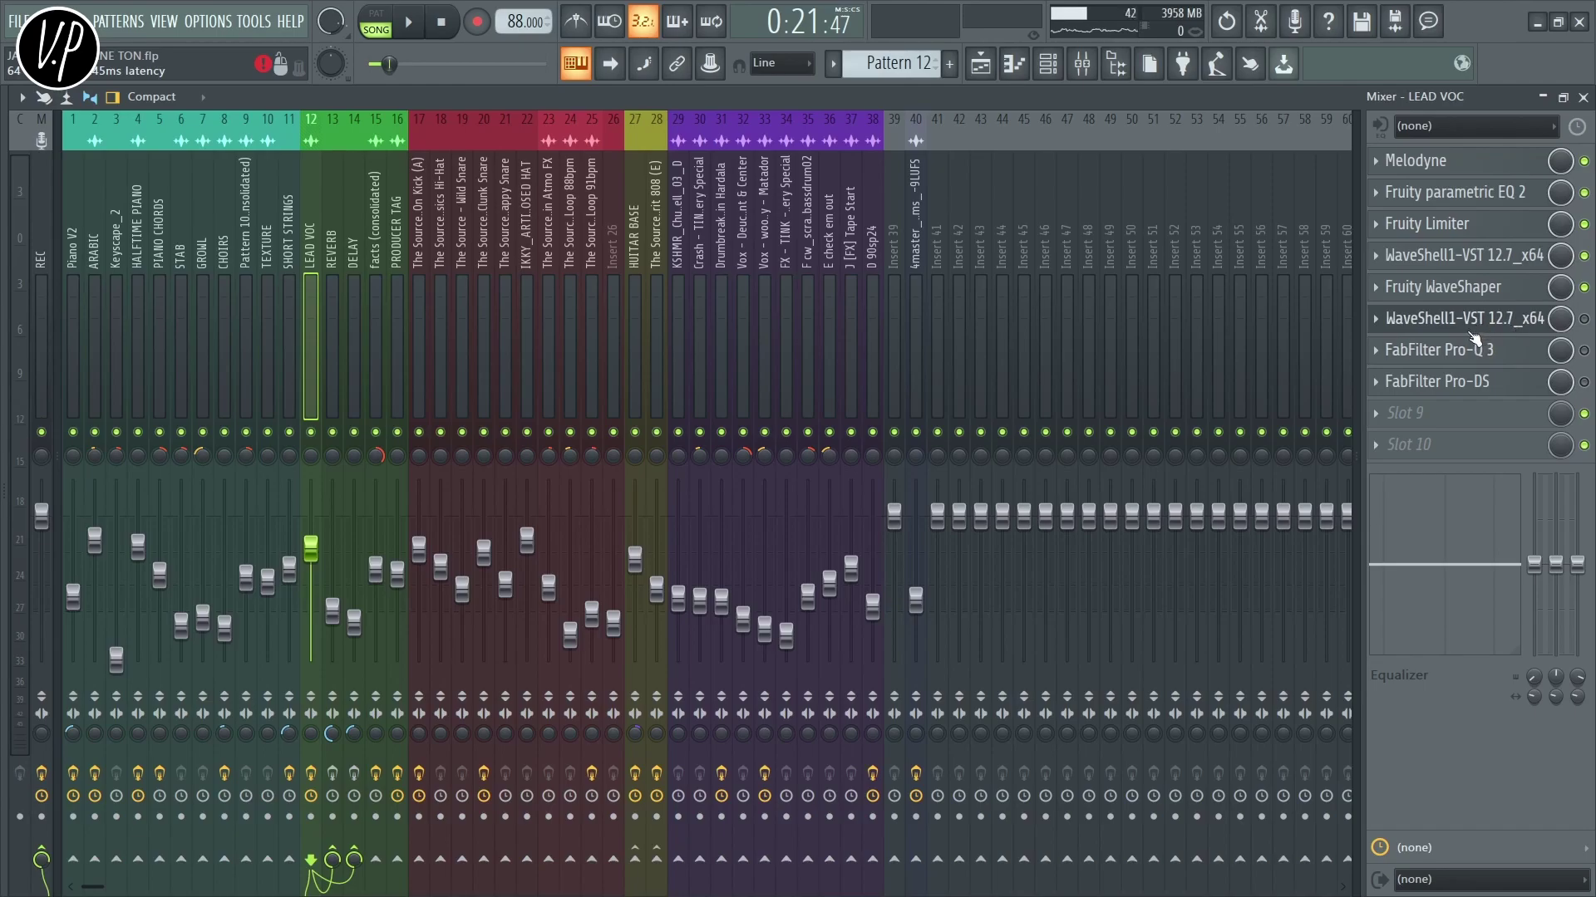
# Replace RVox in slot 6 of LEAD VOC with Maximus and enable the slot
pyautogui.click(1375, 318)
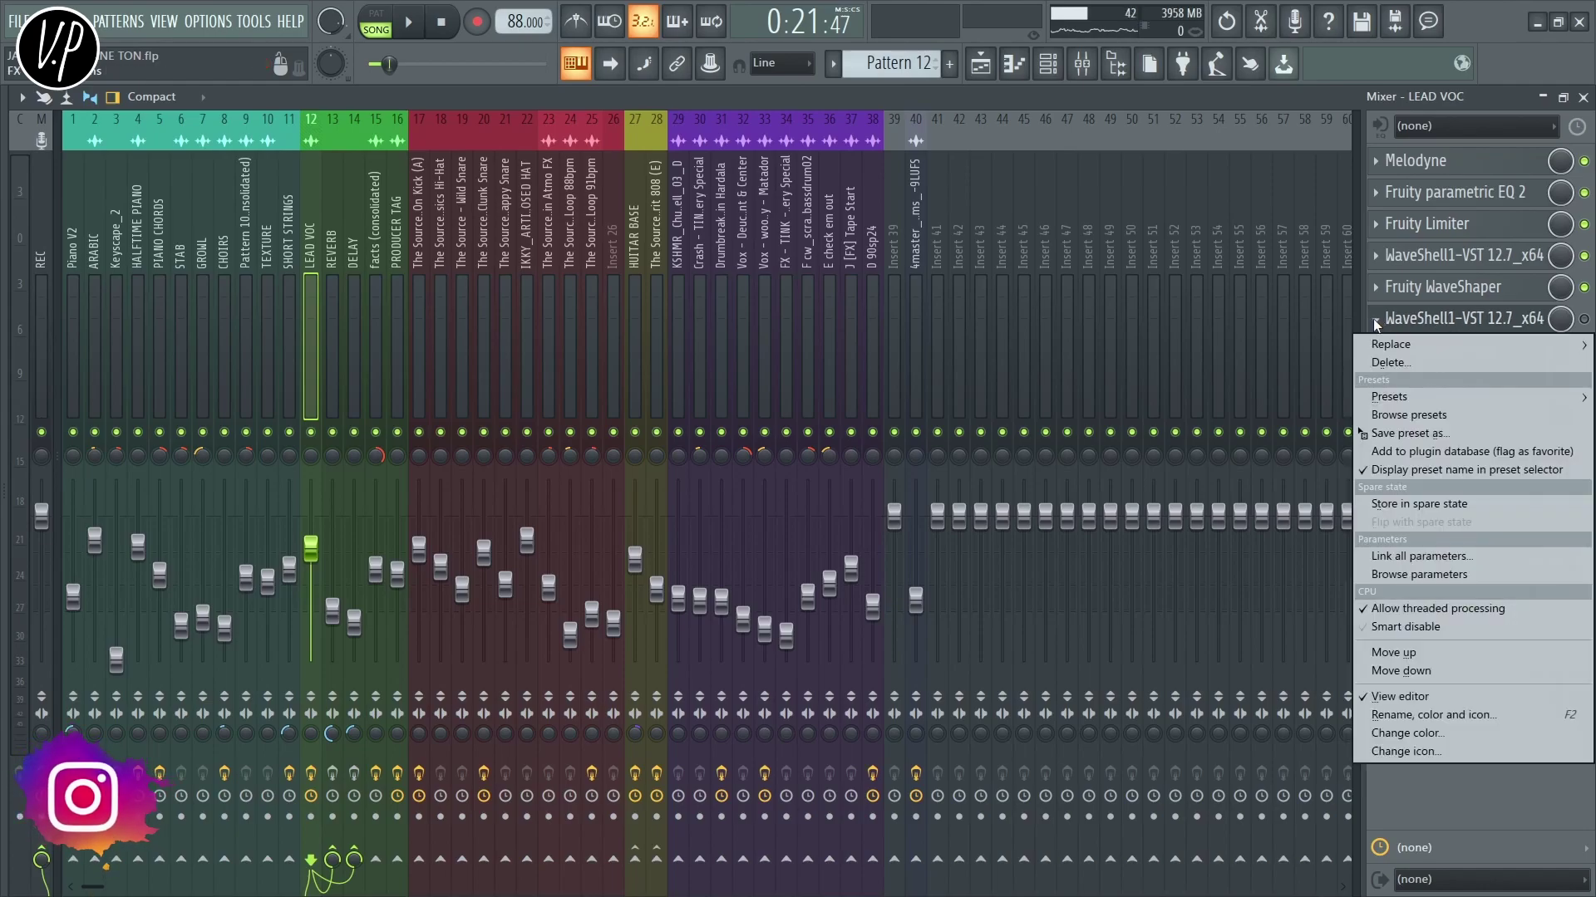
pyautogui.moveTo(1394, 340)
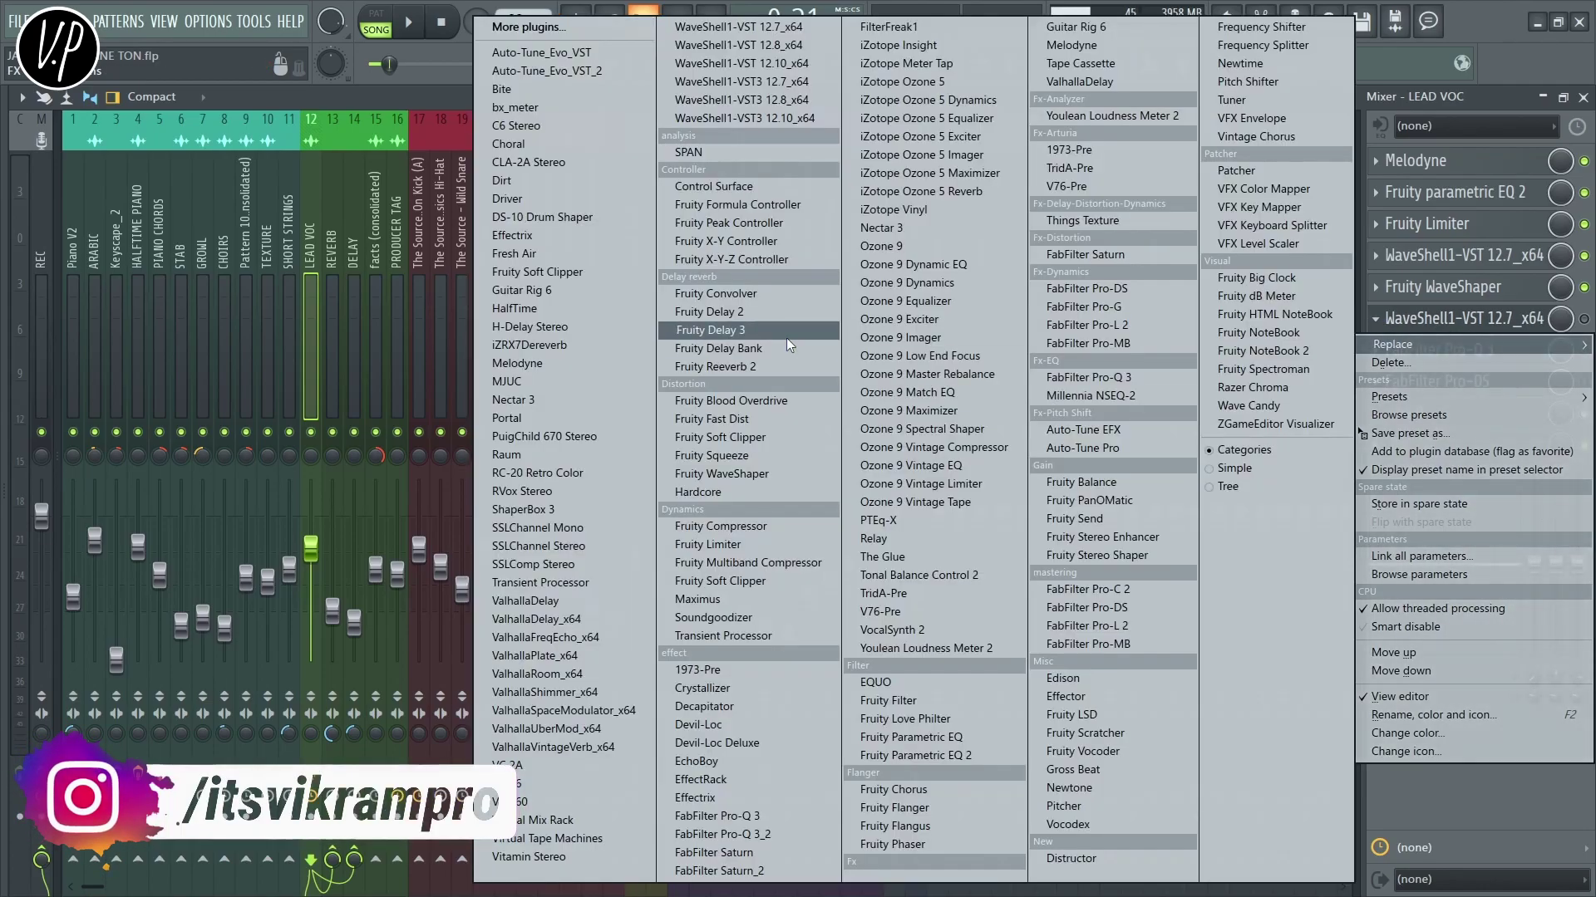
pyautogui.click(715, 600)
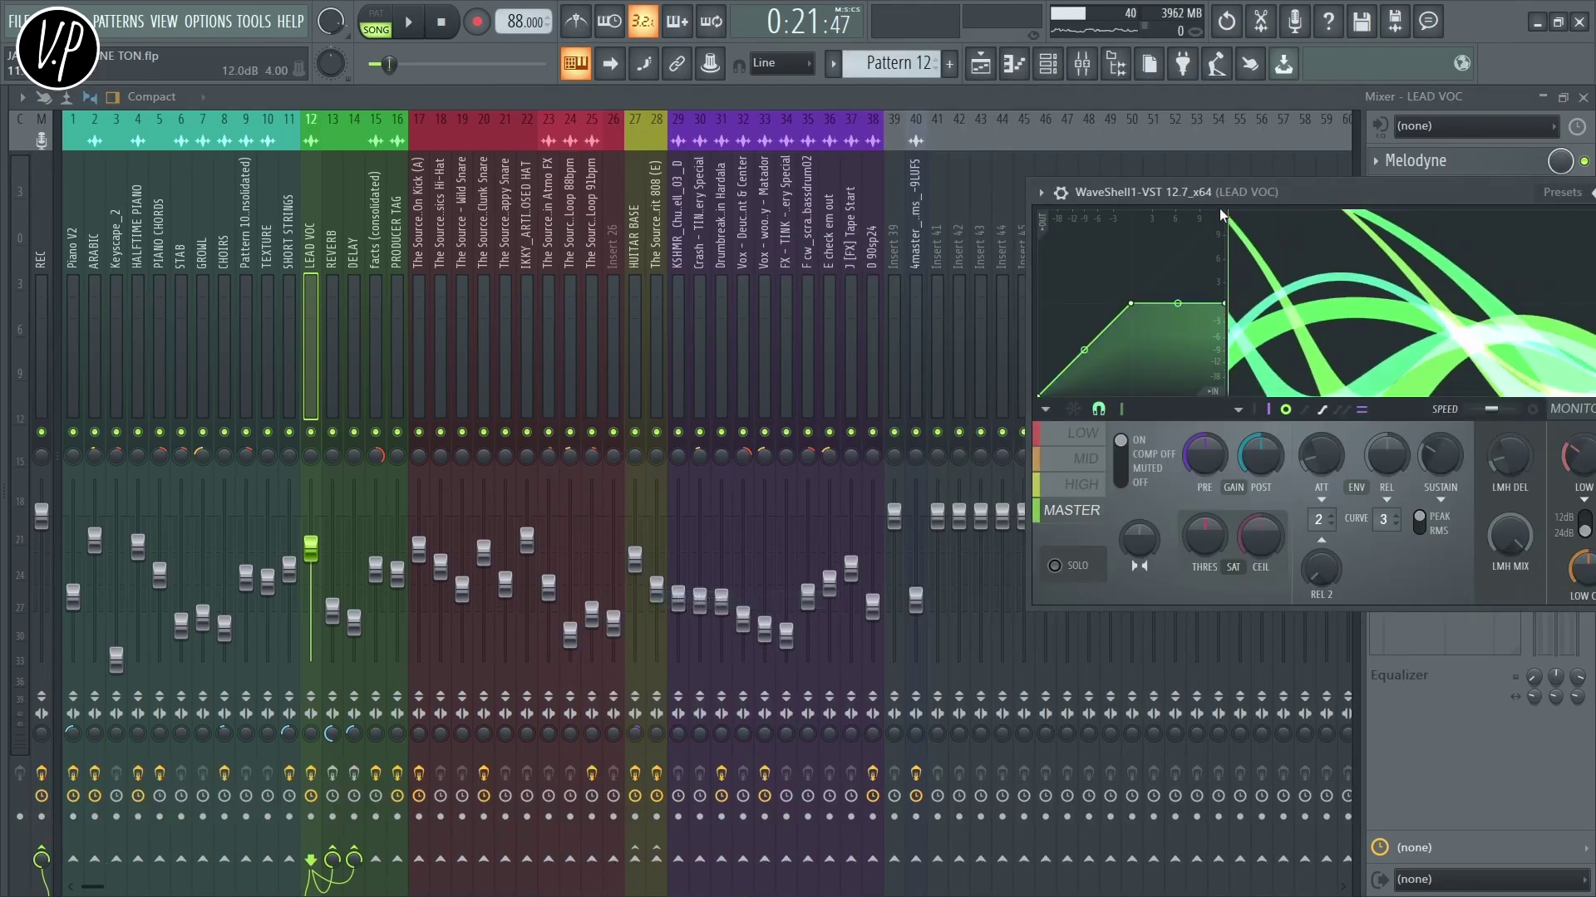
pyautogui.moveTo(682, 119); pyautogui.dragTo(666, 119)
pyautogui.click(1584, 320)
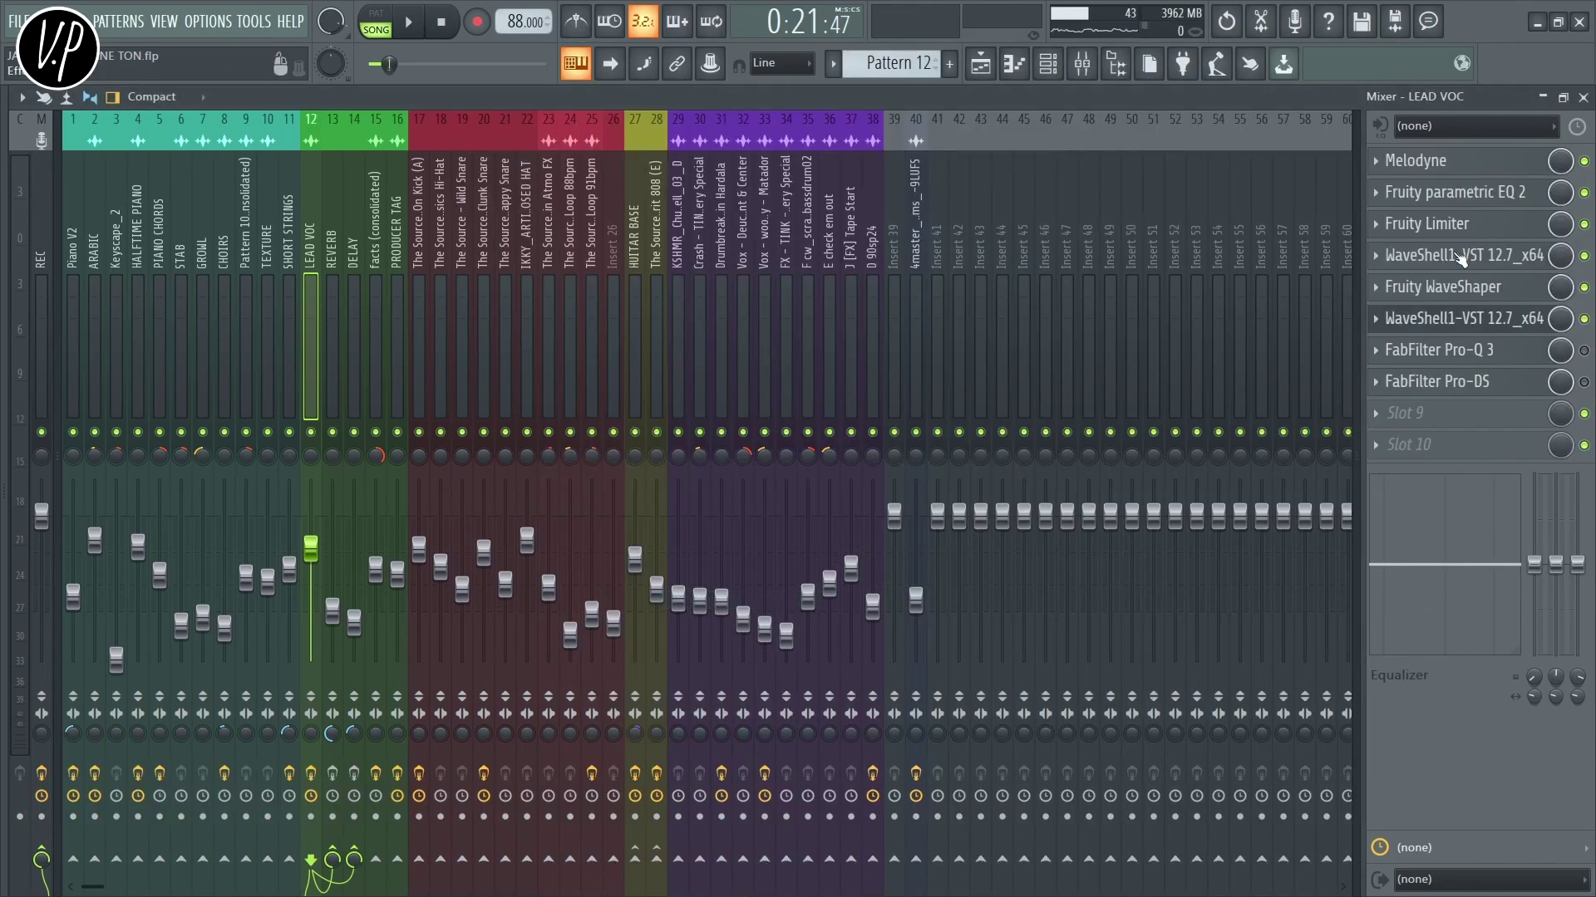
# Load Soundgoodizer preset "a" in Maximus on LEAD VOC and play the song briefly to hear it
pyautogui.click(1501, 331)
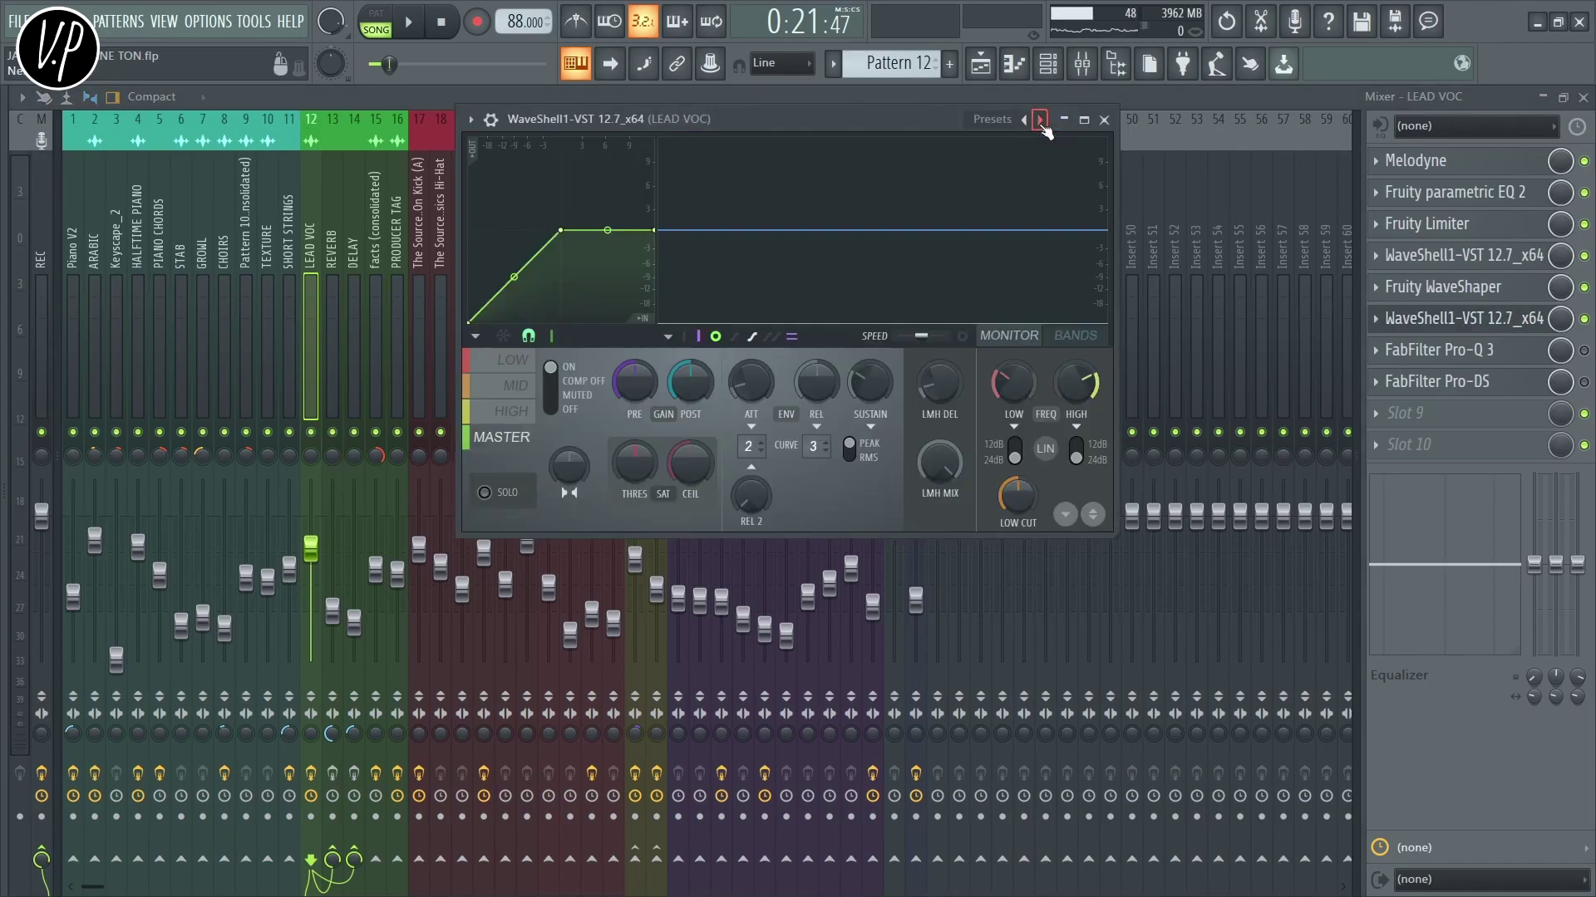
pyautogui.click(1039, 121)
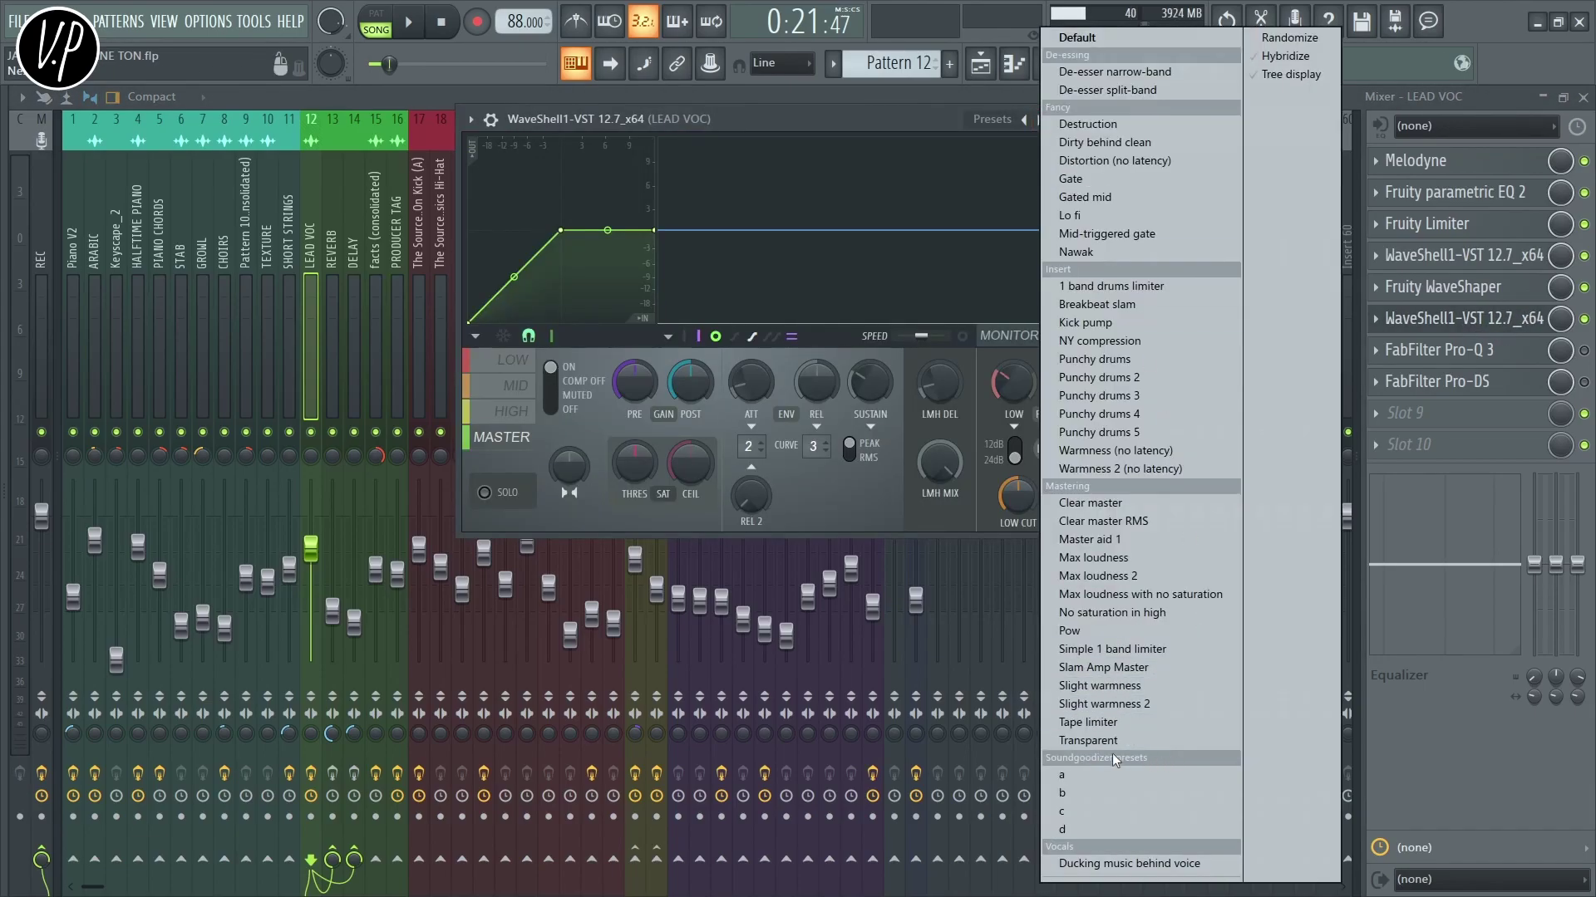
pyautogui.click(1083, 787)
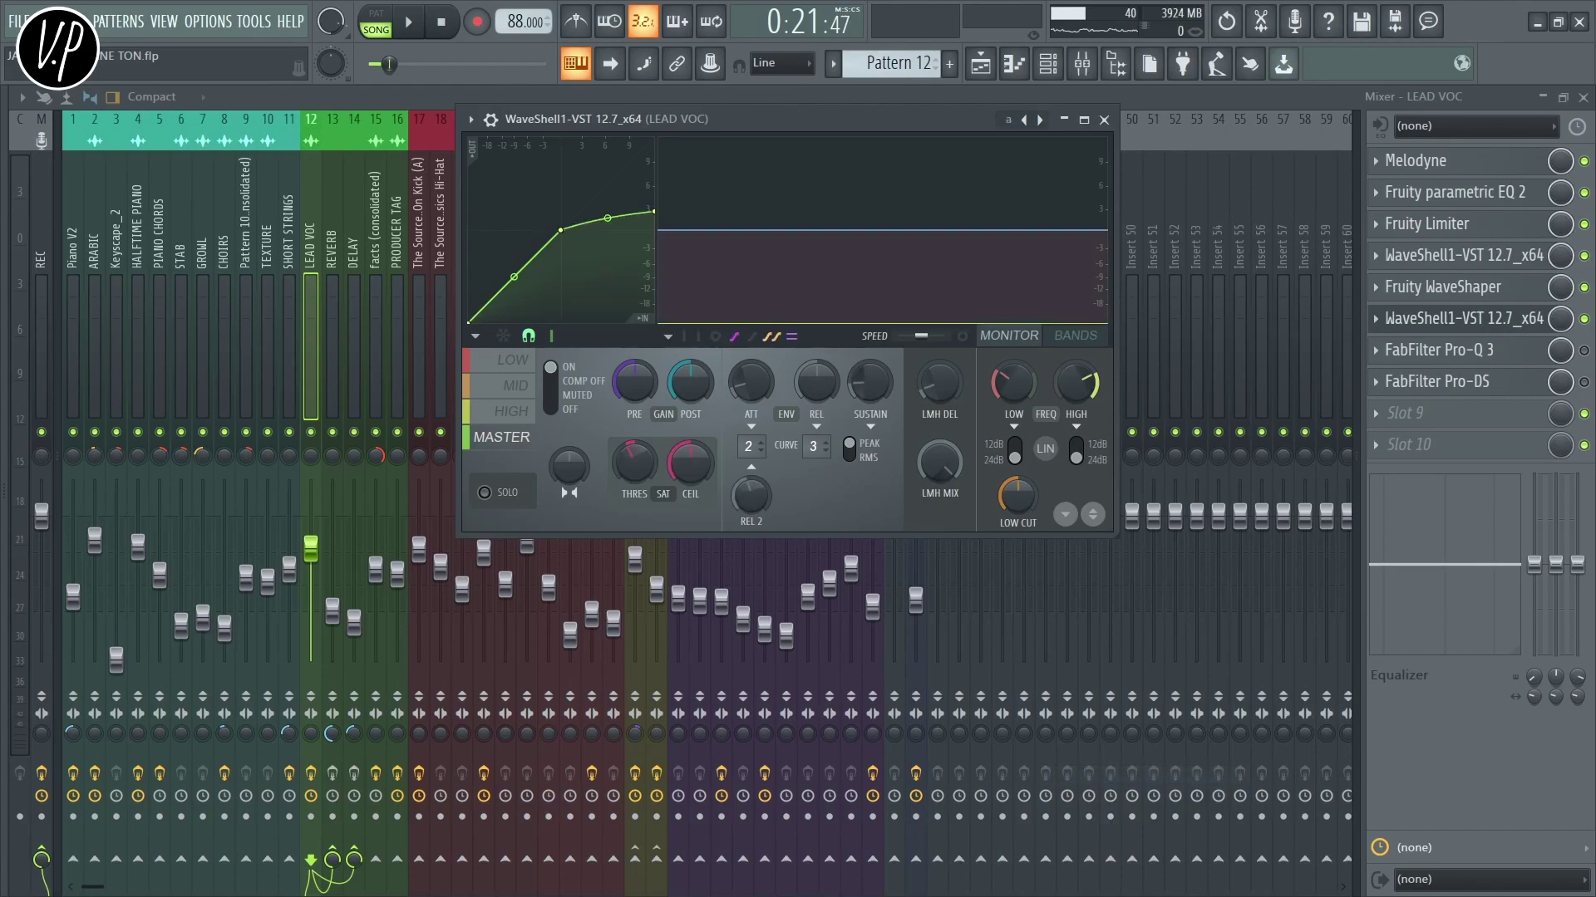
pyautogui.click(409, 23)
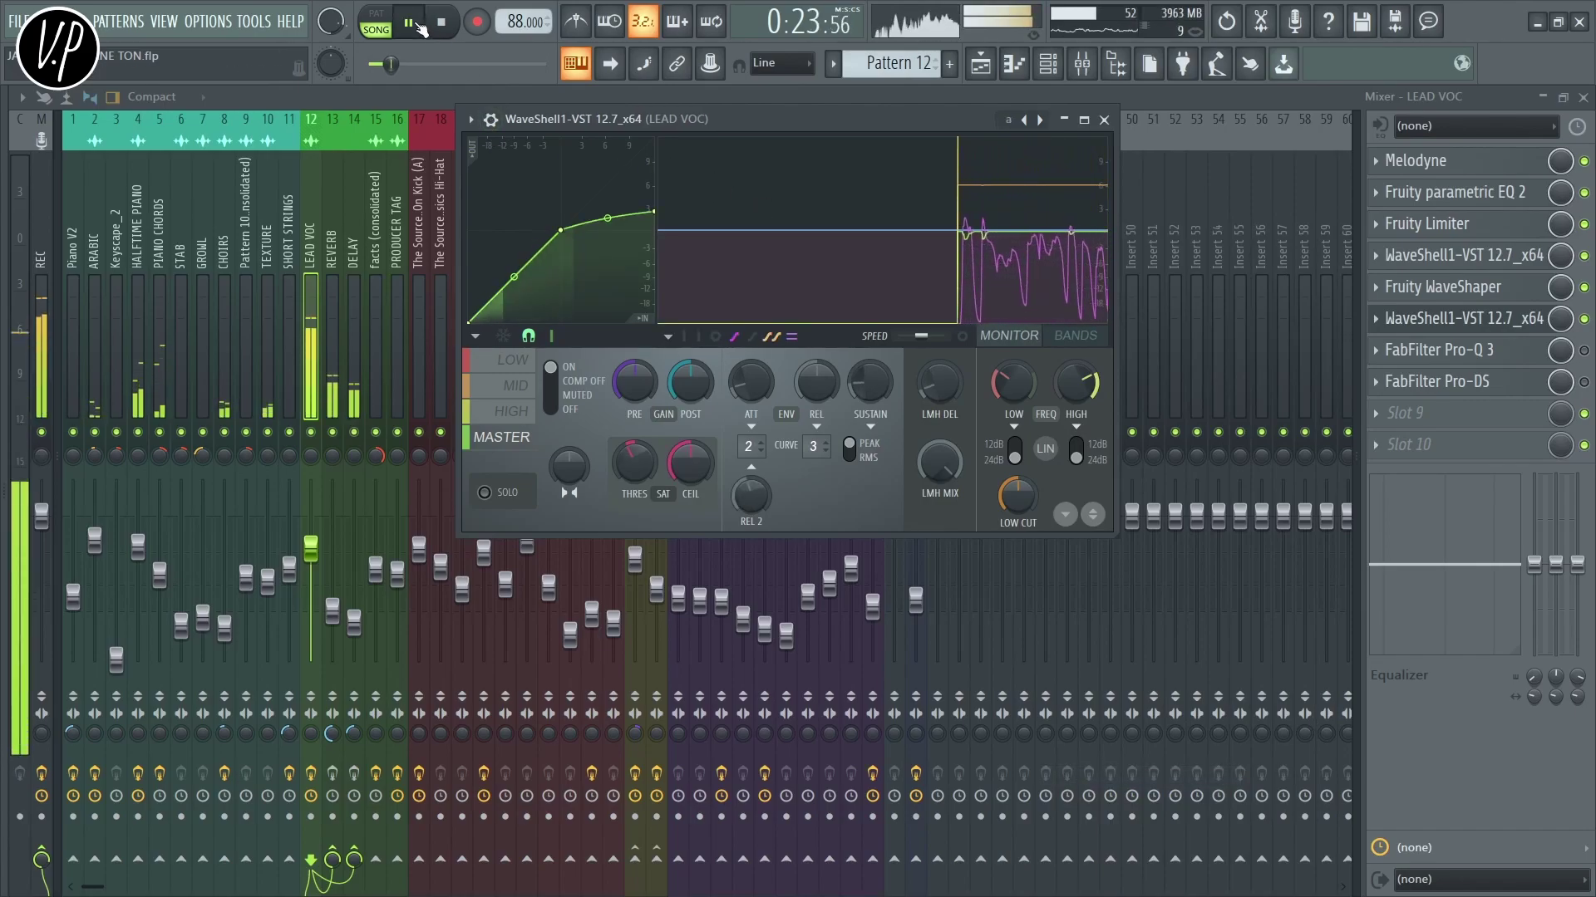
pyautogui.click(418, 27)
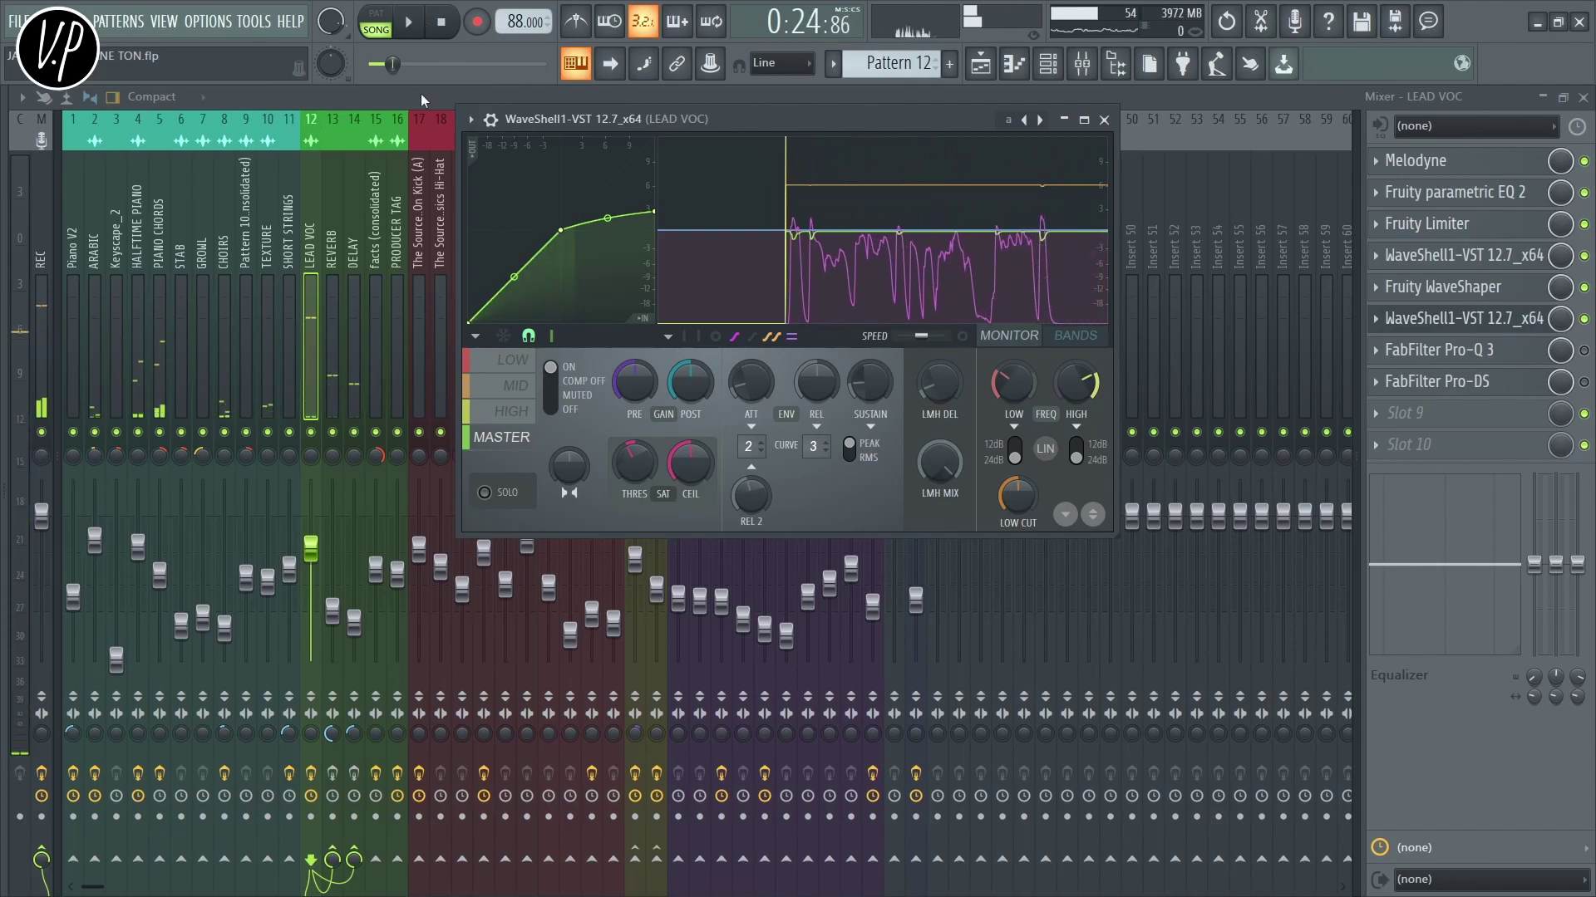
# Close Maximus and the mixer, and move the playlist's song position to bar 13, where the Part_3 vocal starts
pyautogui.click(1583, 97)
pyautogui.click(1104, 120)
pyautogui.scroll(-2, 549, 299)
pyautogui.scroll(-3, 550, 300)
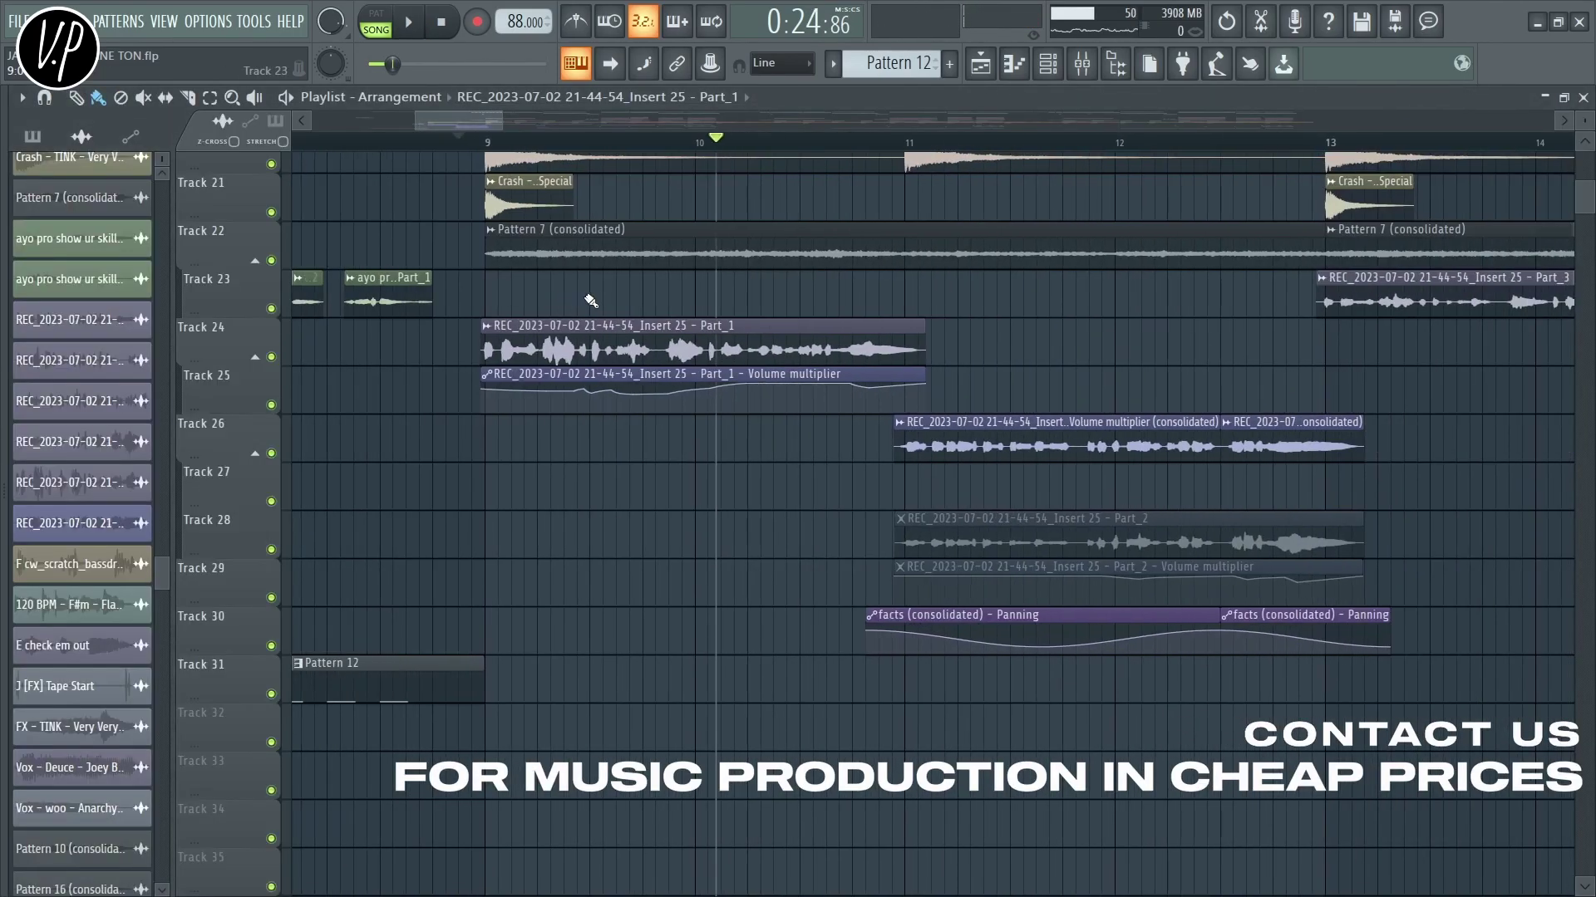
pyautogui.scroll(2, 1014, 370)
pyautogui.scroll(3, 1018, 366)
pyautogui.click(739, 146)
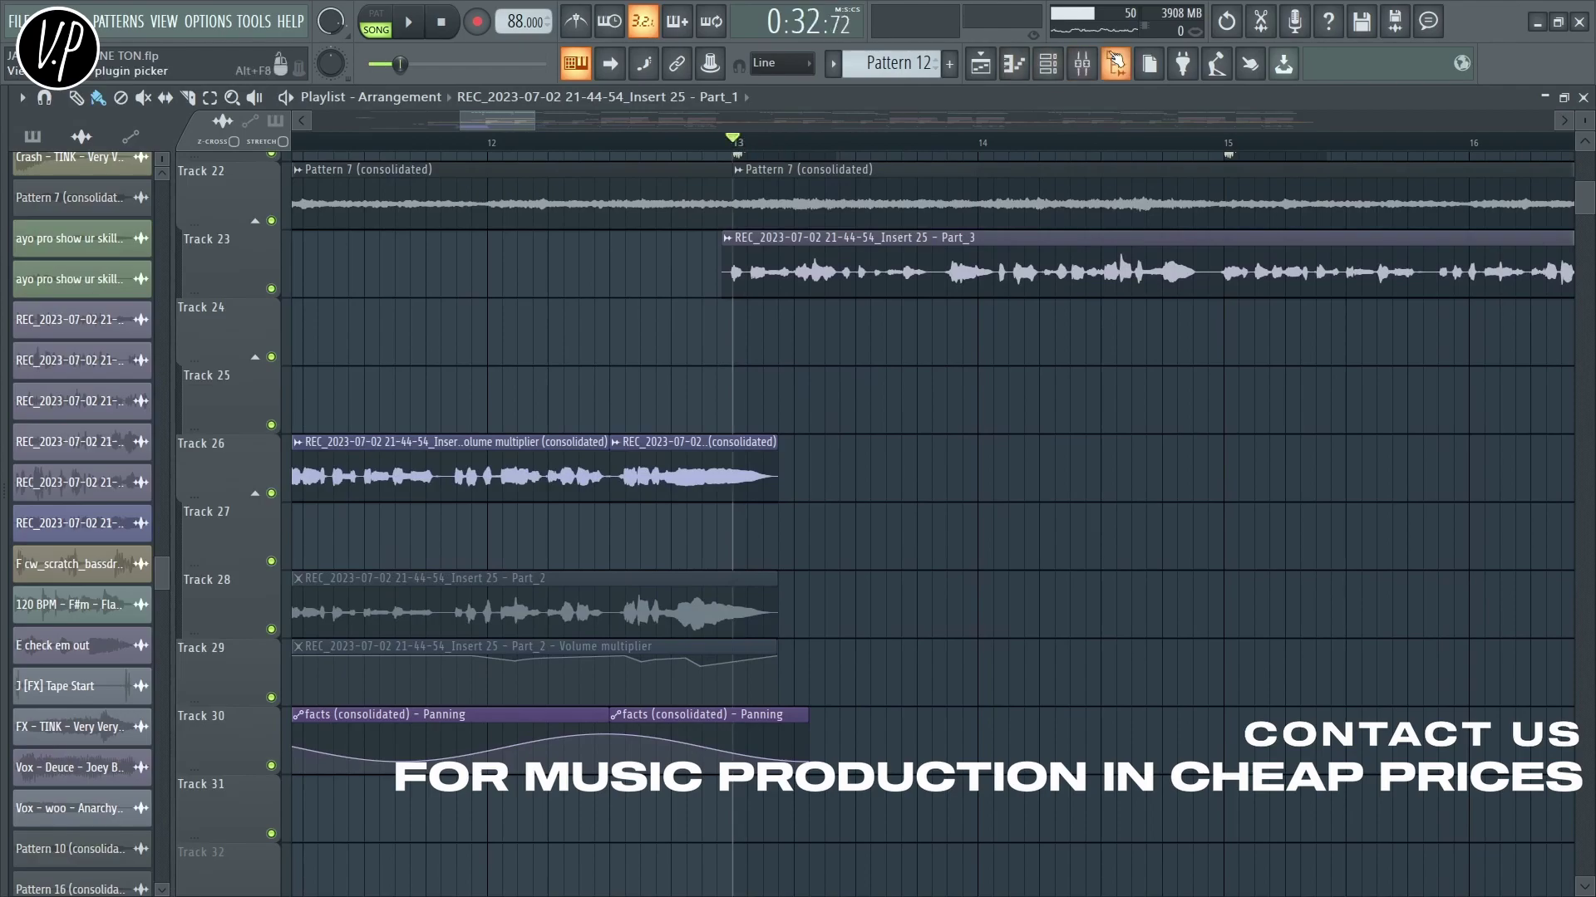
# Reopen the mixer and play the vocal section from bar 13 for a short stretch
pyautogui.click(1081, 64)
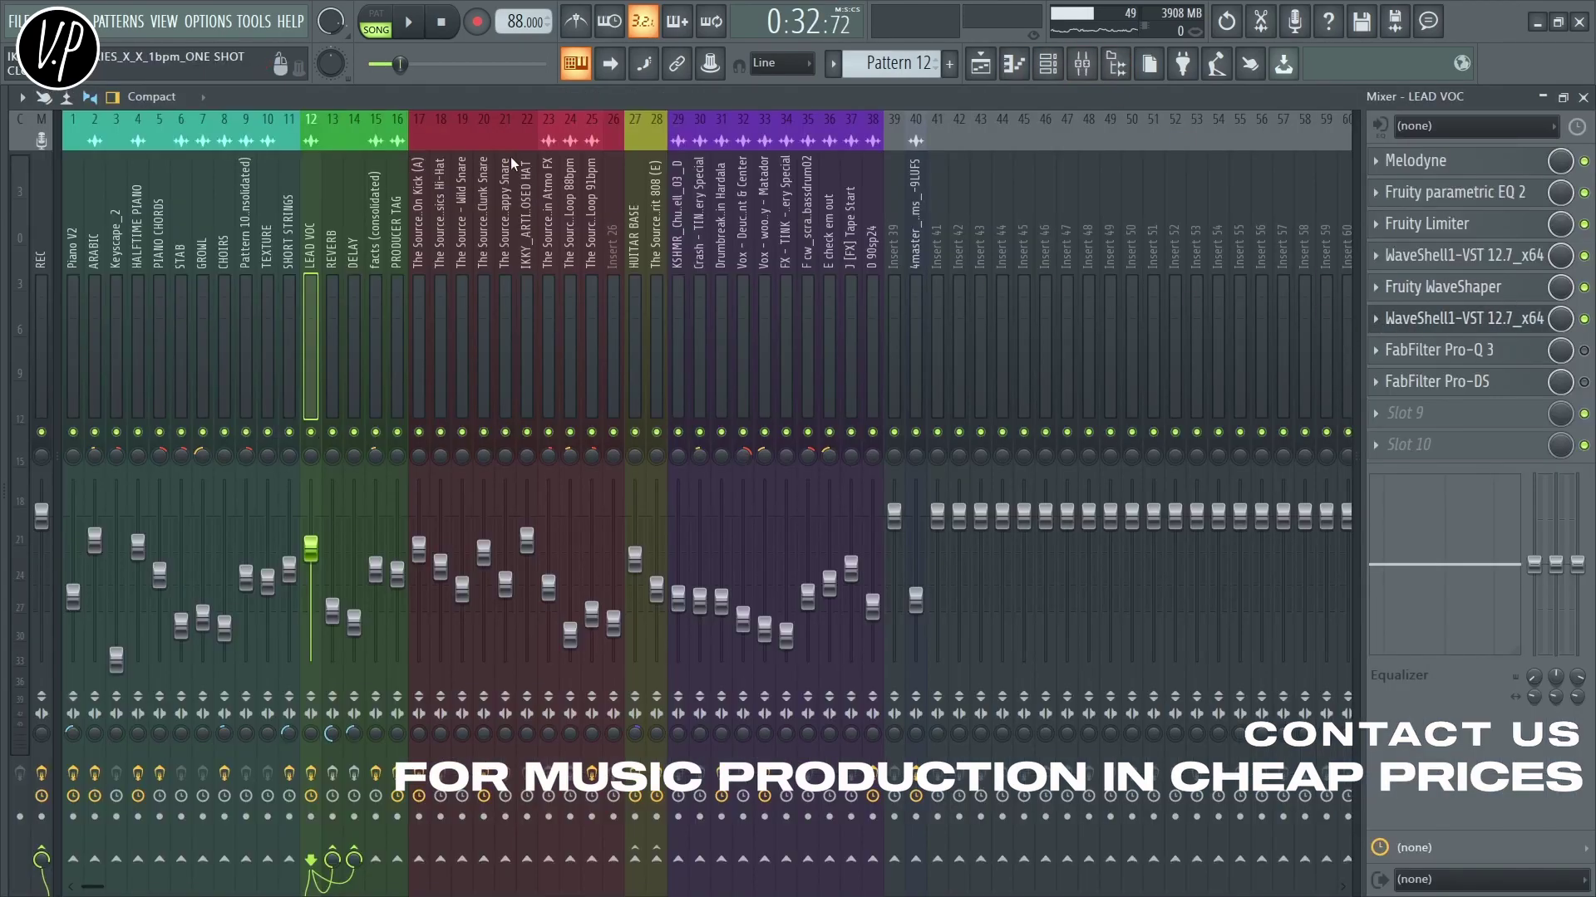
pyautogui.click(408, 23)
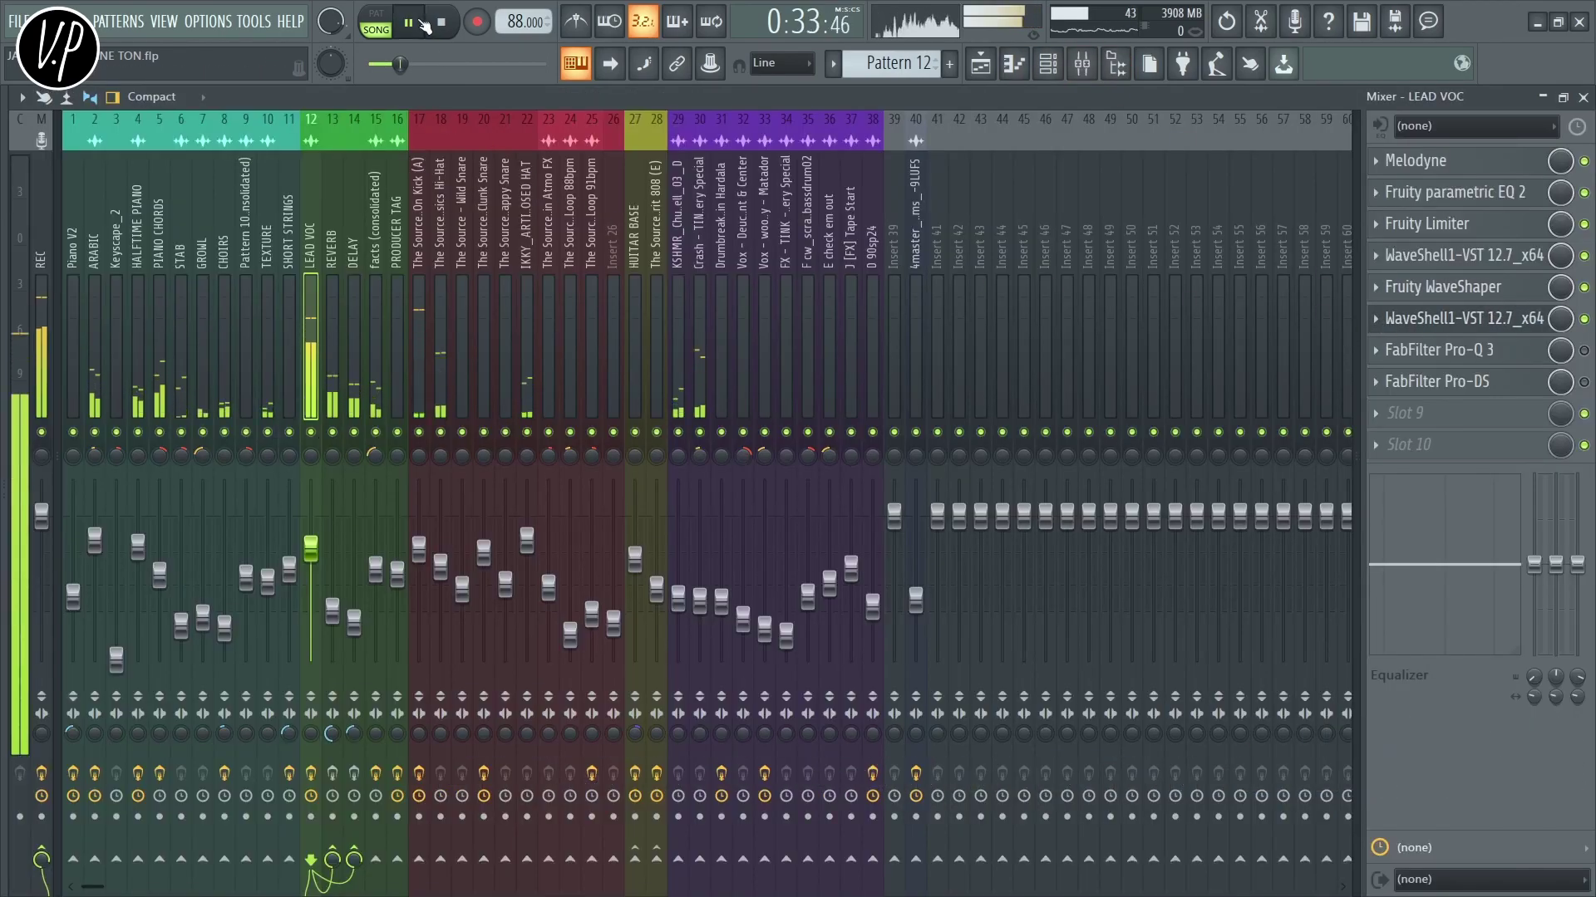
pyautogui.click(424, 25)
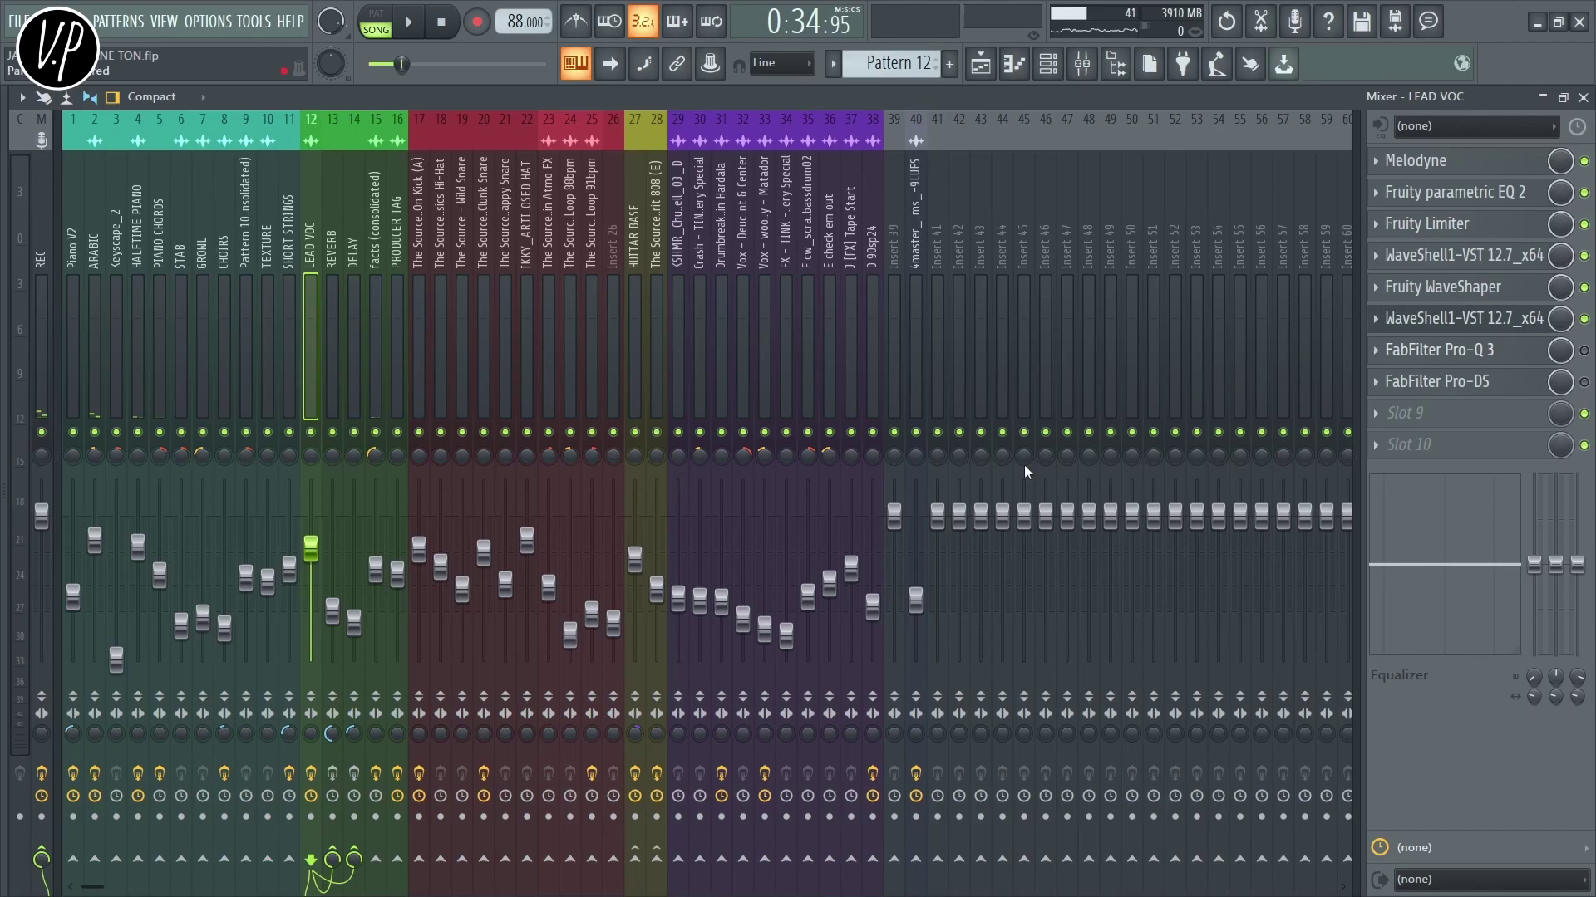
# Open Maximus on LEAD VOC, solo its LOW band, and play the song to hear the vocal's low frequencies
pyautogui.click(1536, 320)
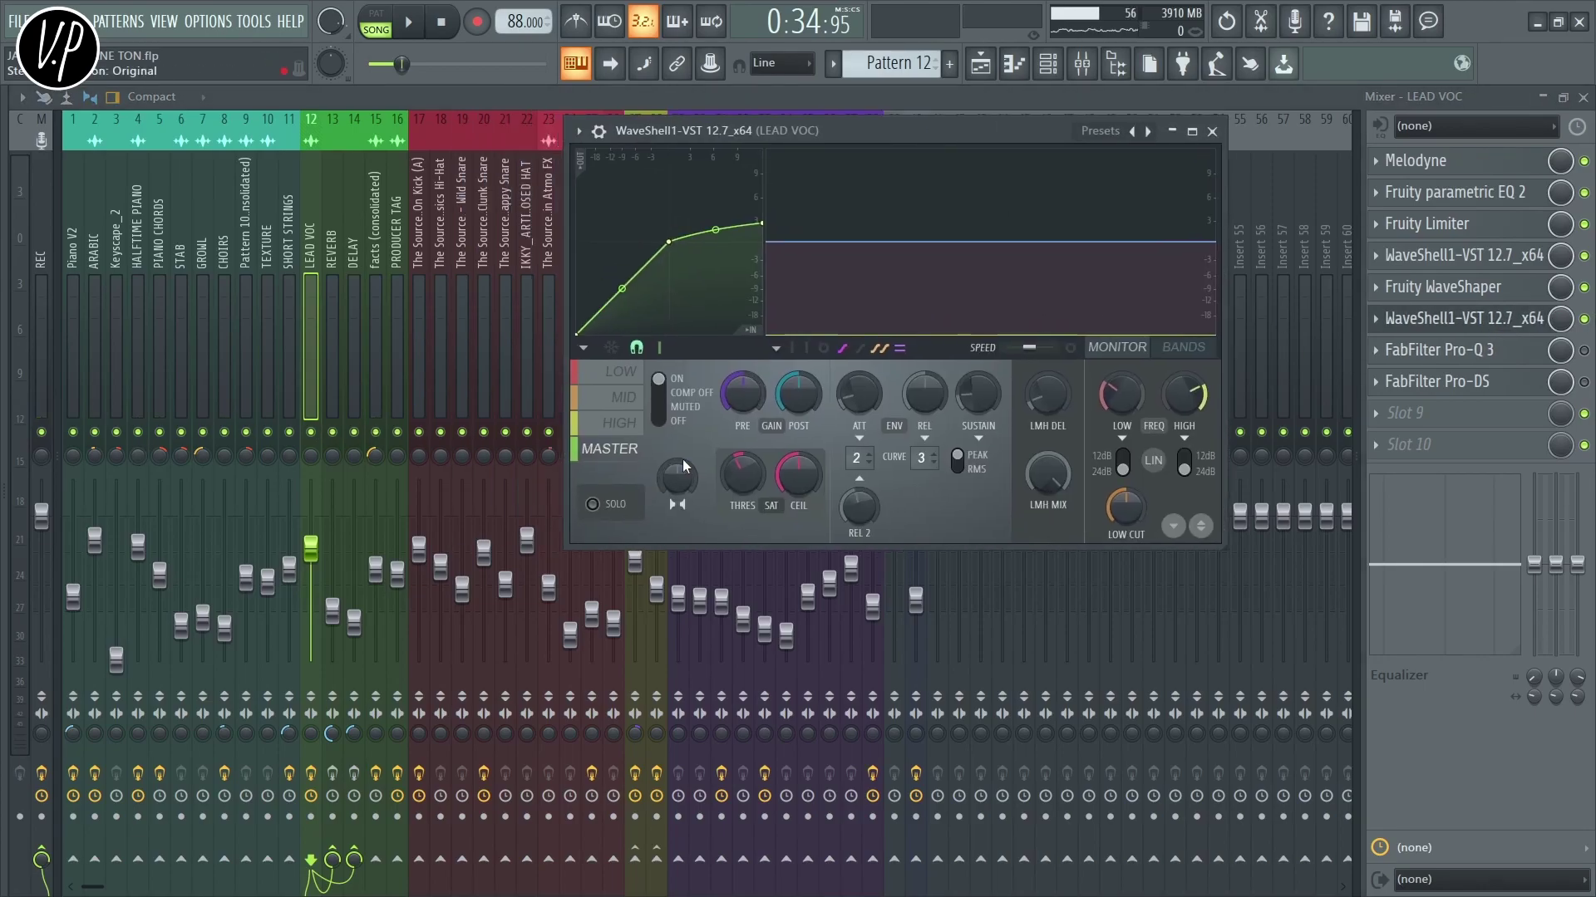
pyautogui.click(619, 374)
pyautogui.click(634, 501)
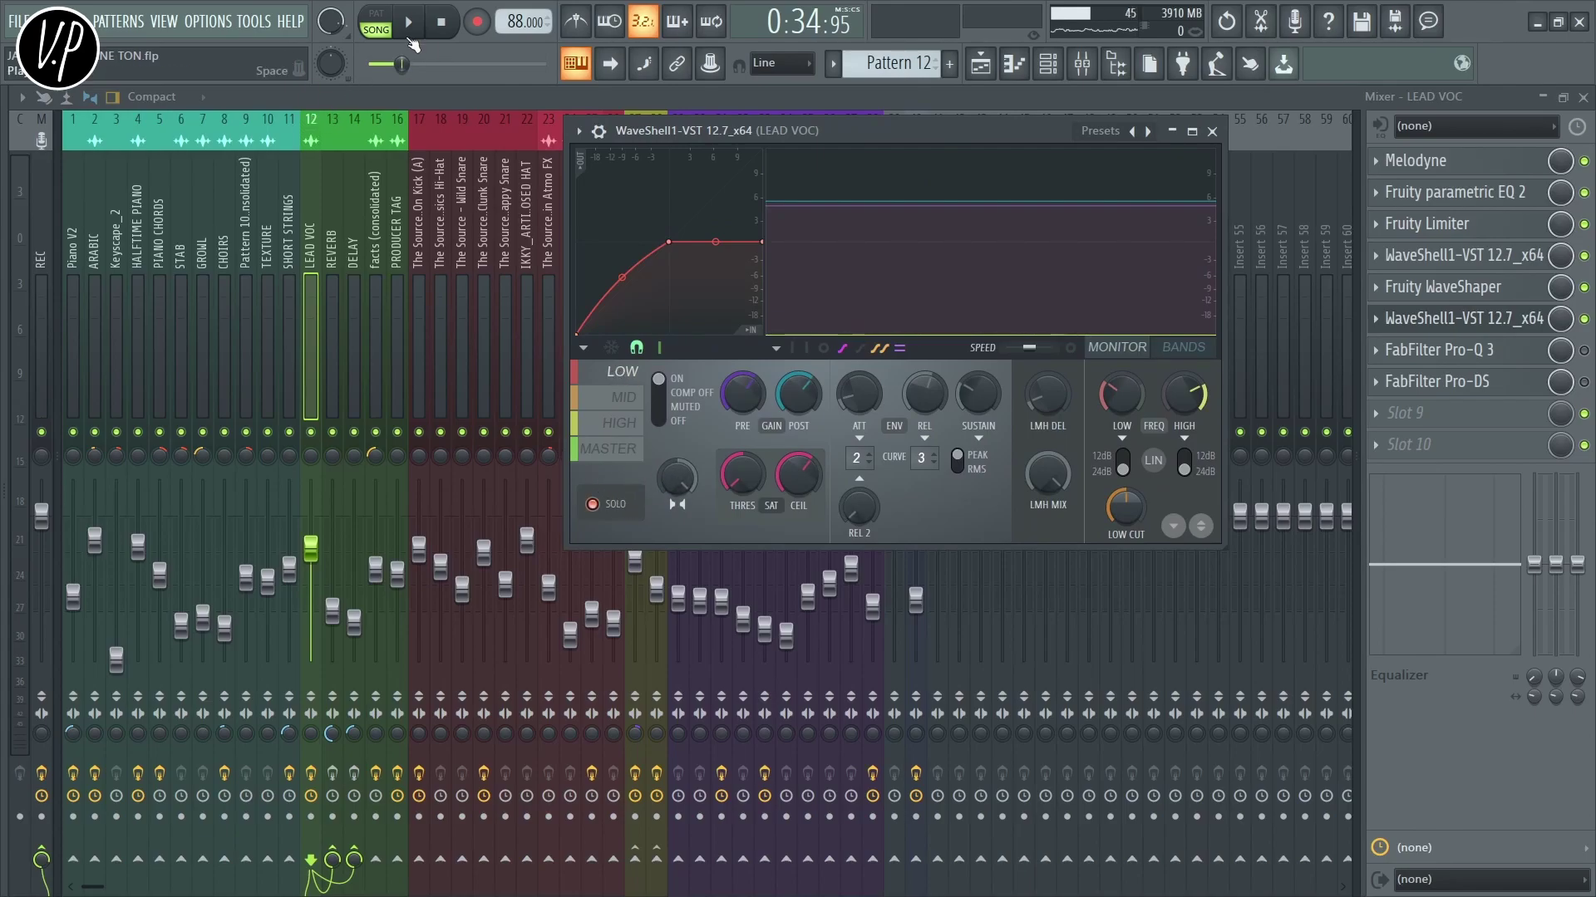
pyautogui.click(408, 37)
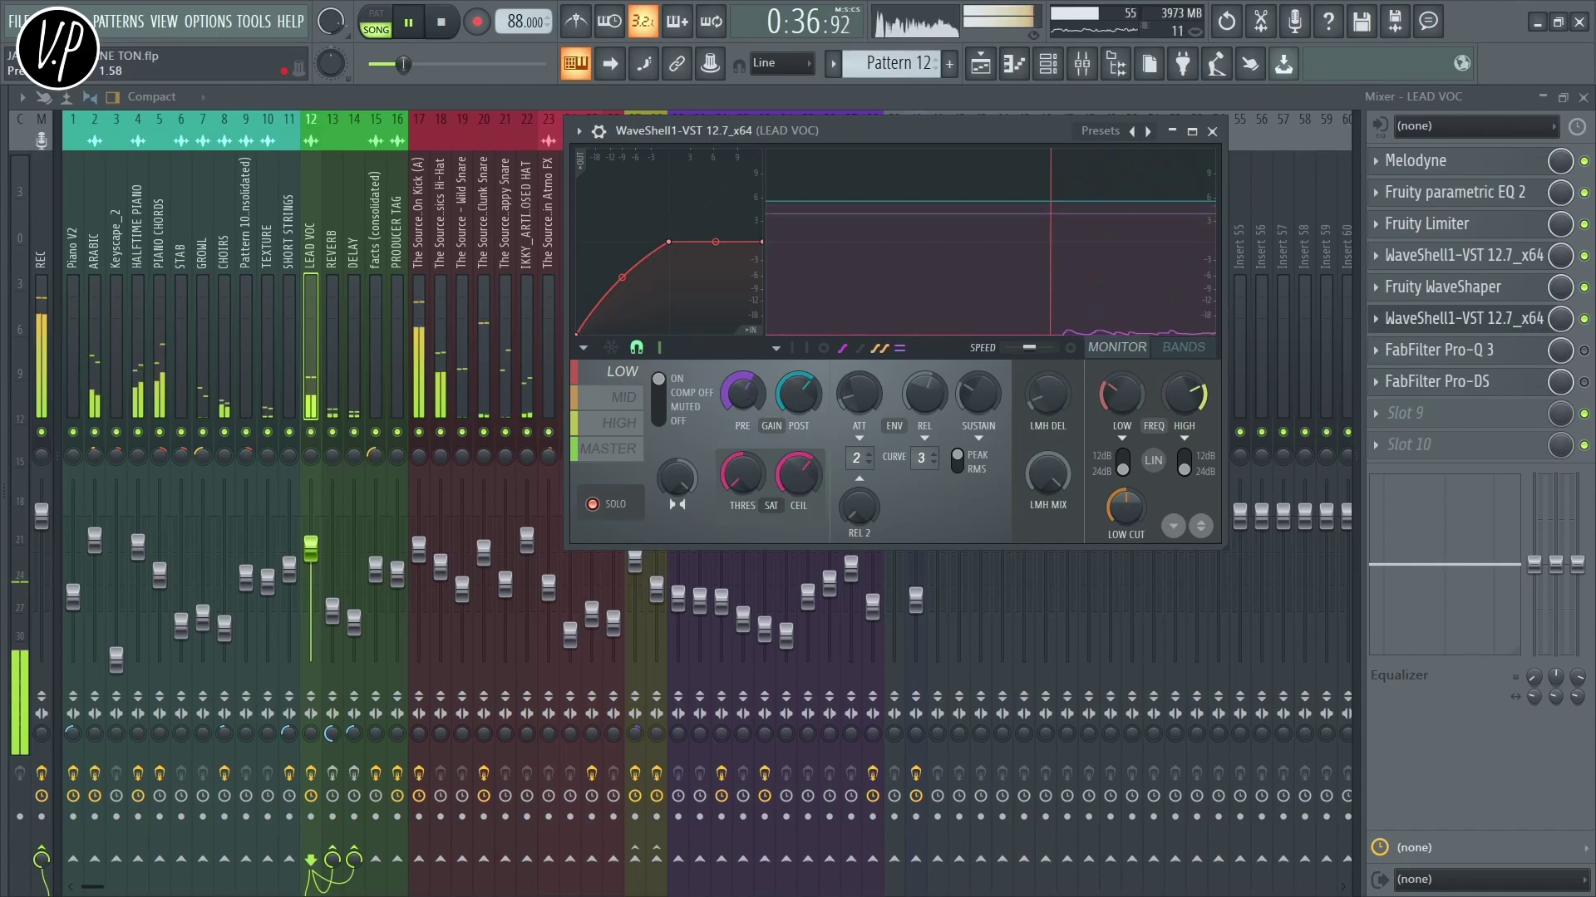
# Switch the soloed band in Maximus to MID and play the vocal with the signal levels displayed in the monitor graph
pyautogui.press('space')
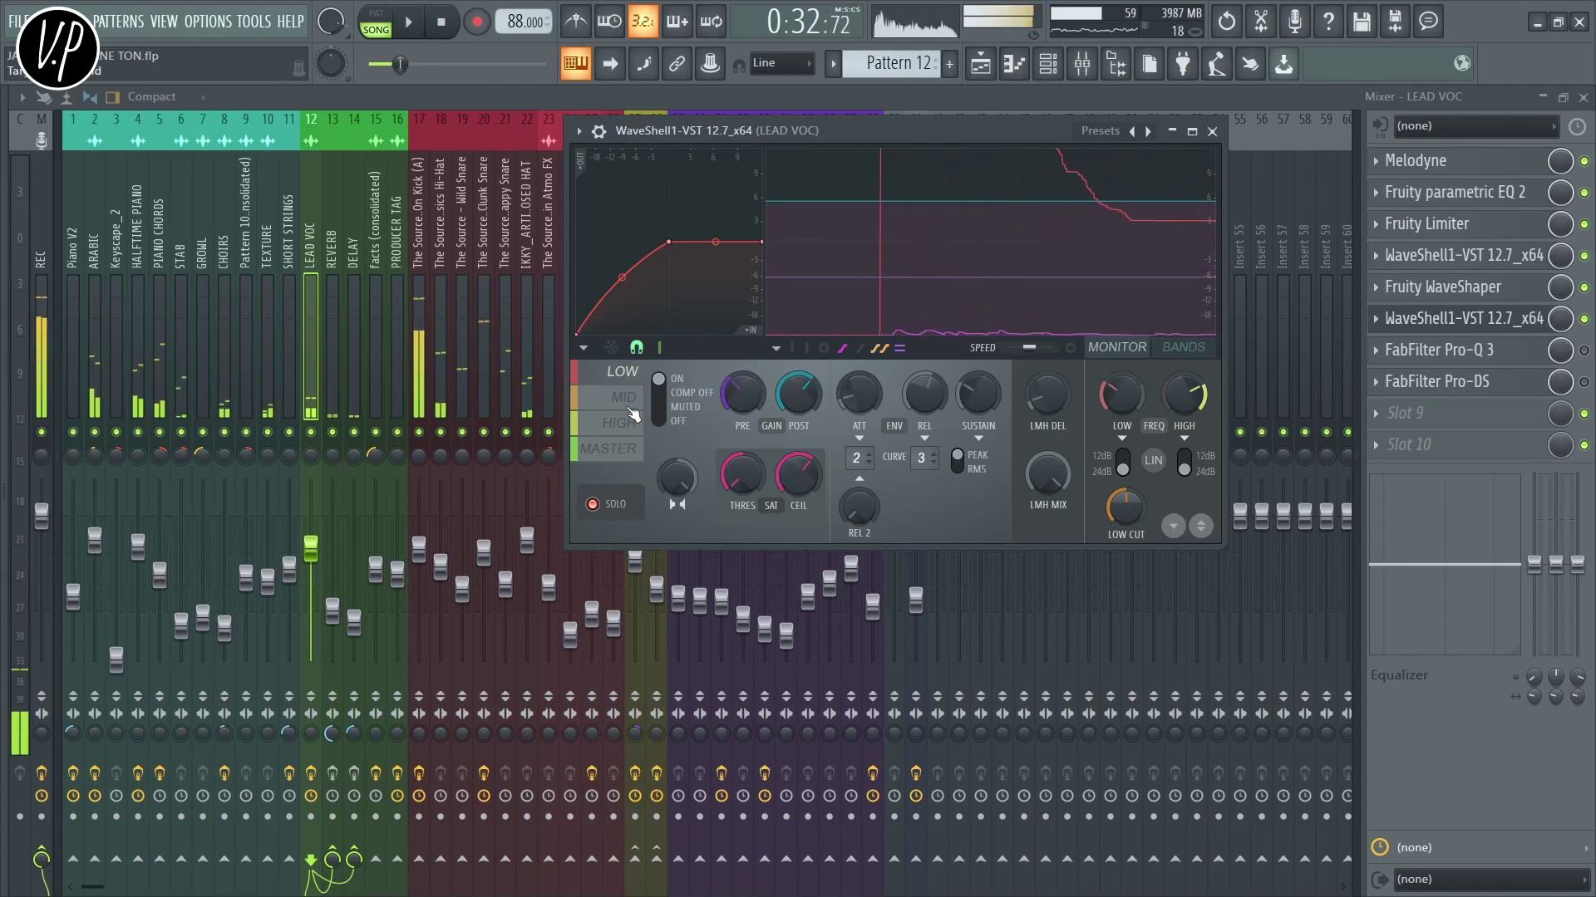
pyautogui.click(629, 408)
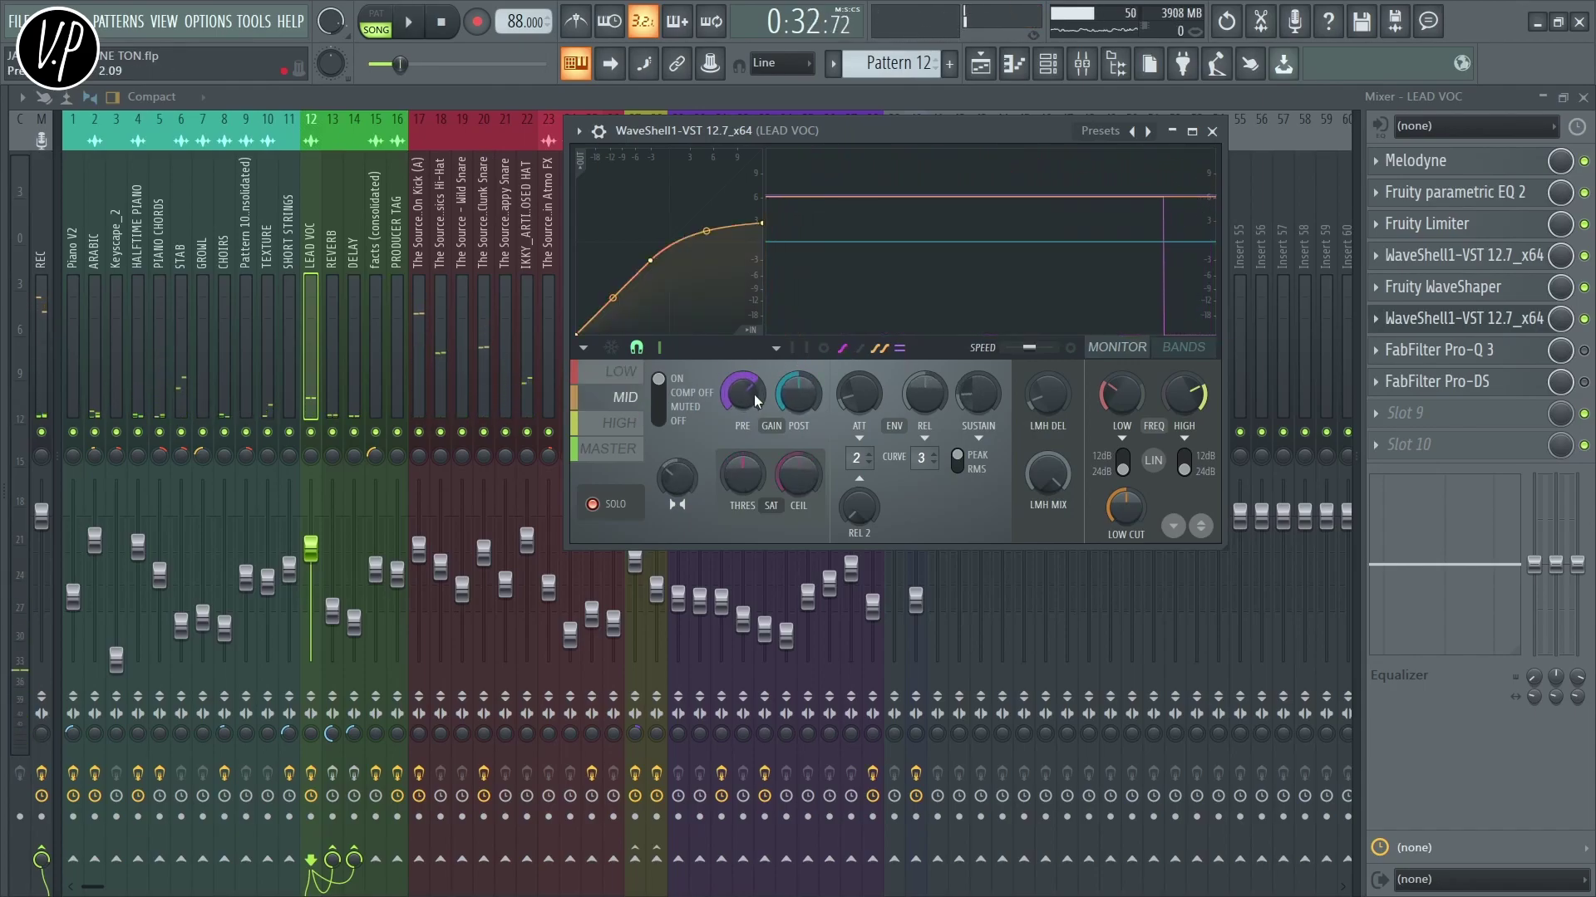
pyautogui.press('space')
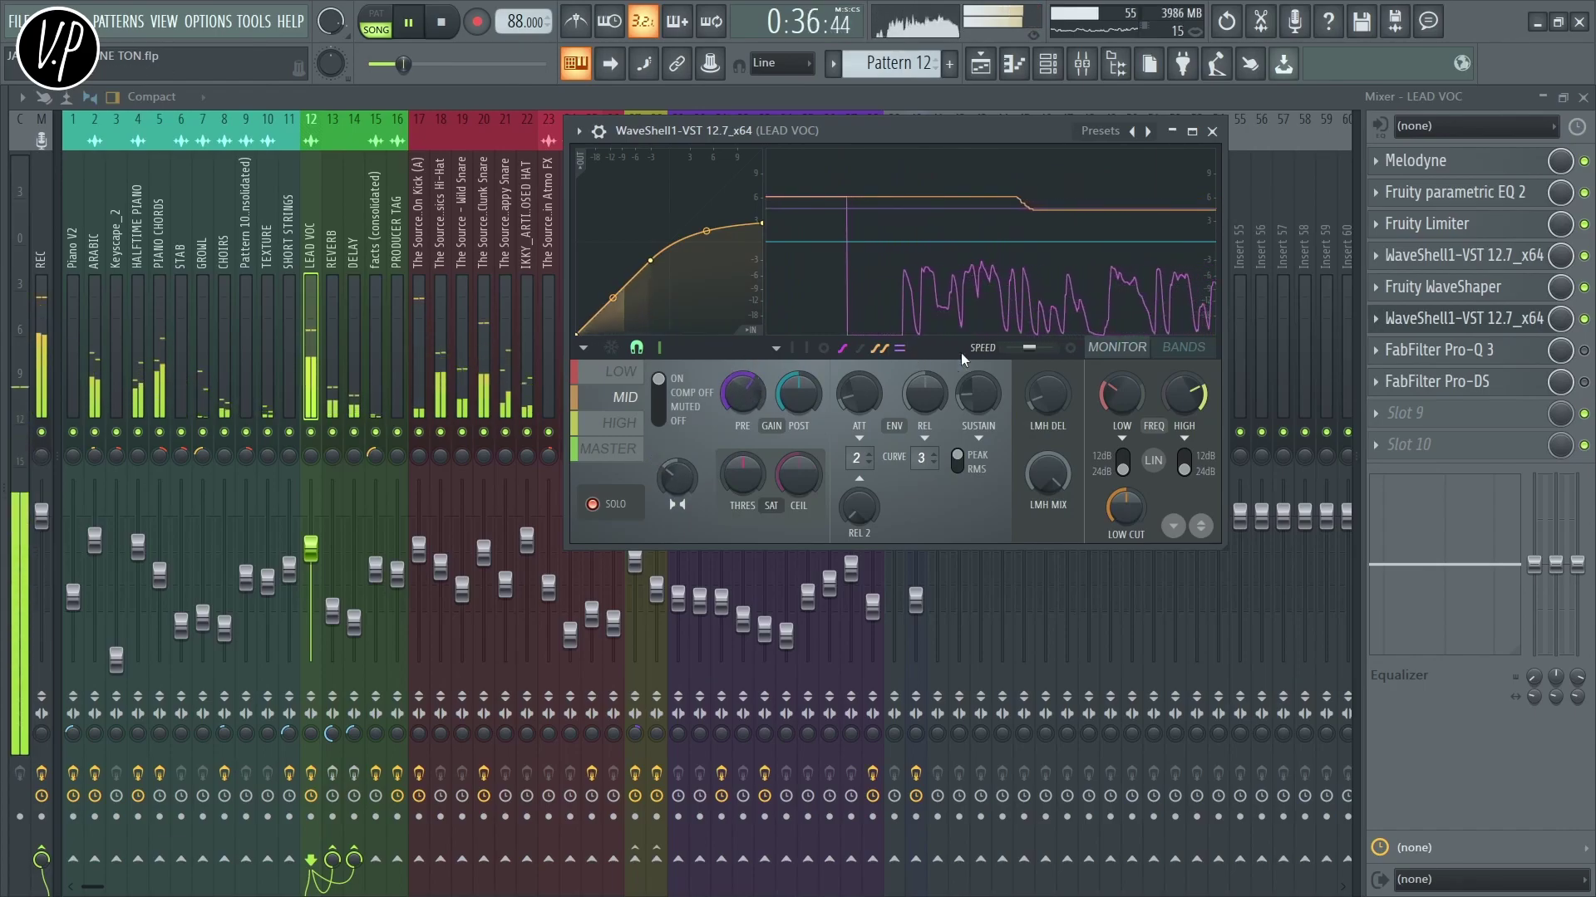
pyautogui.click(808, 348)
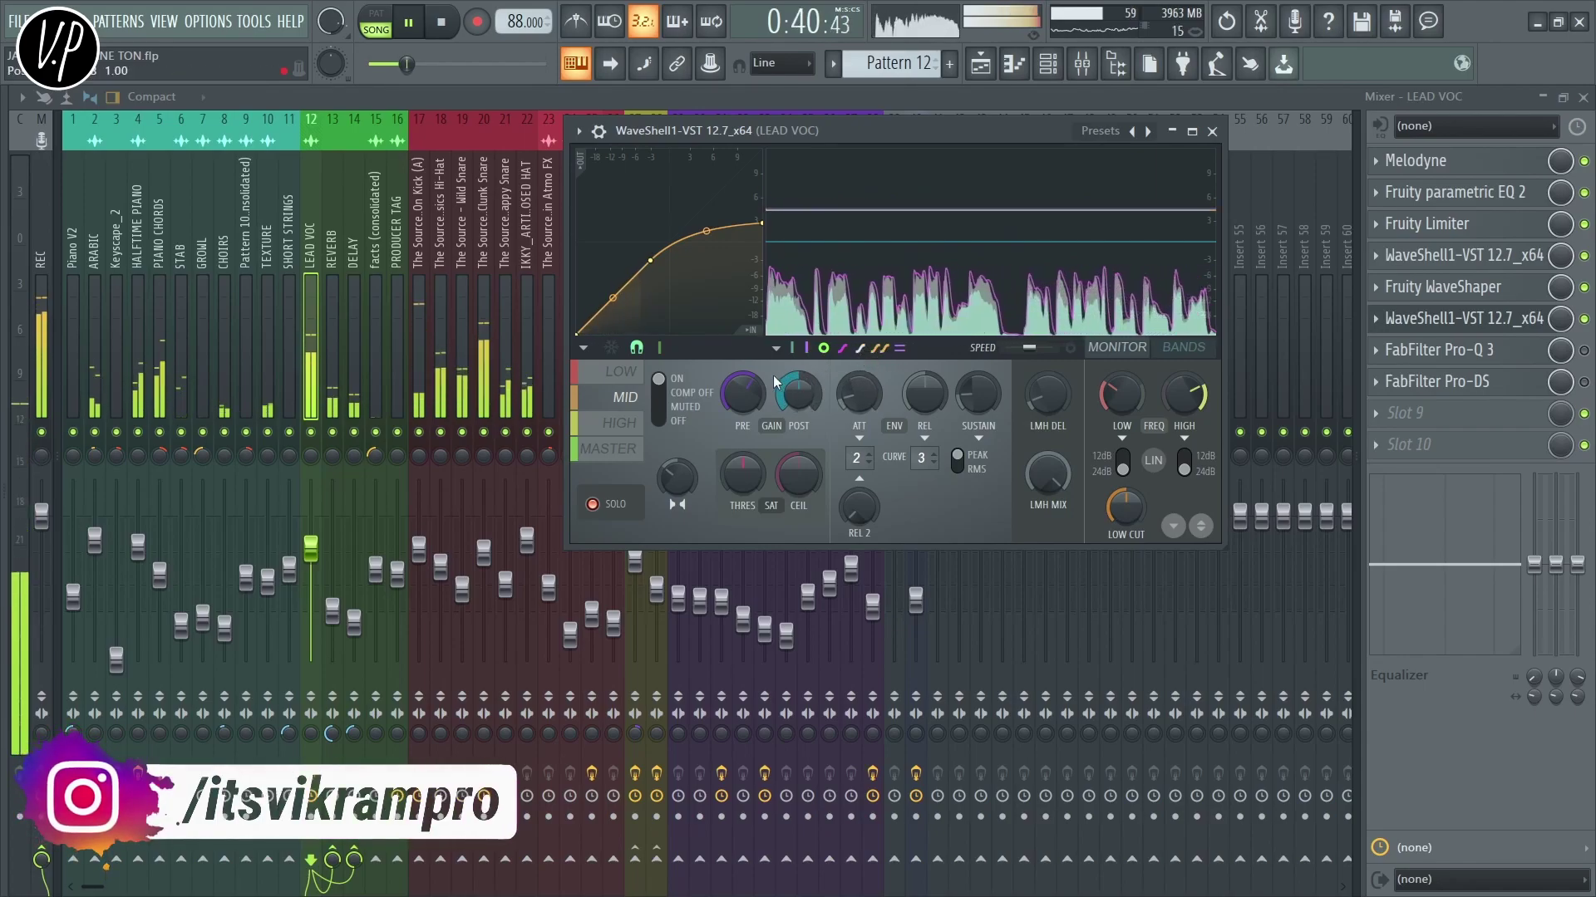
pyautogui.press('space')
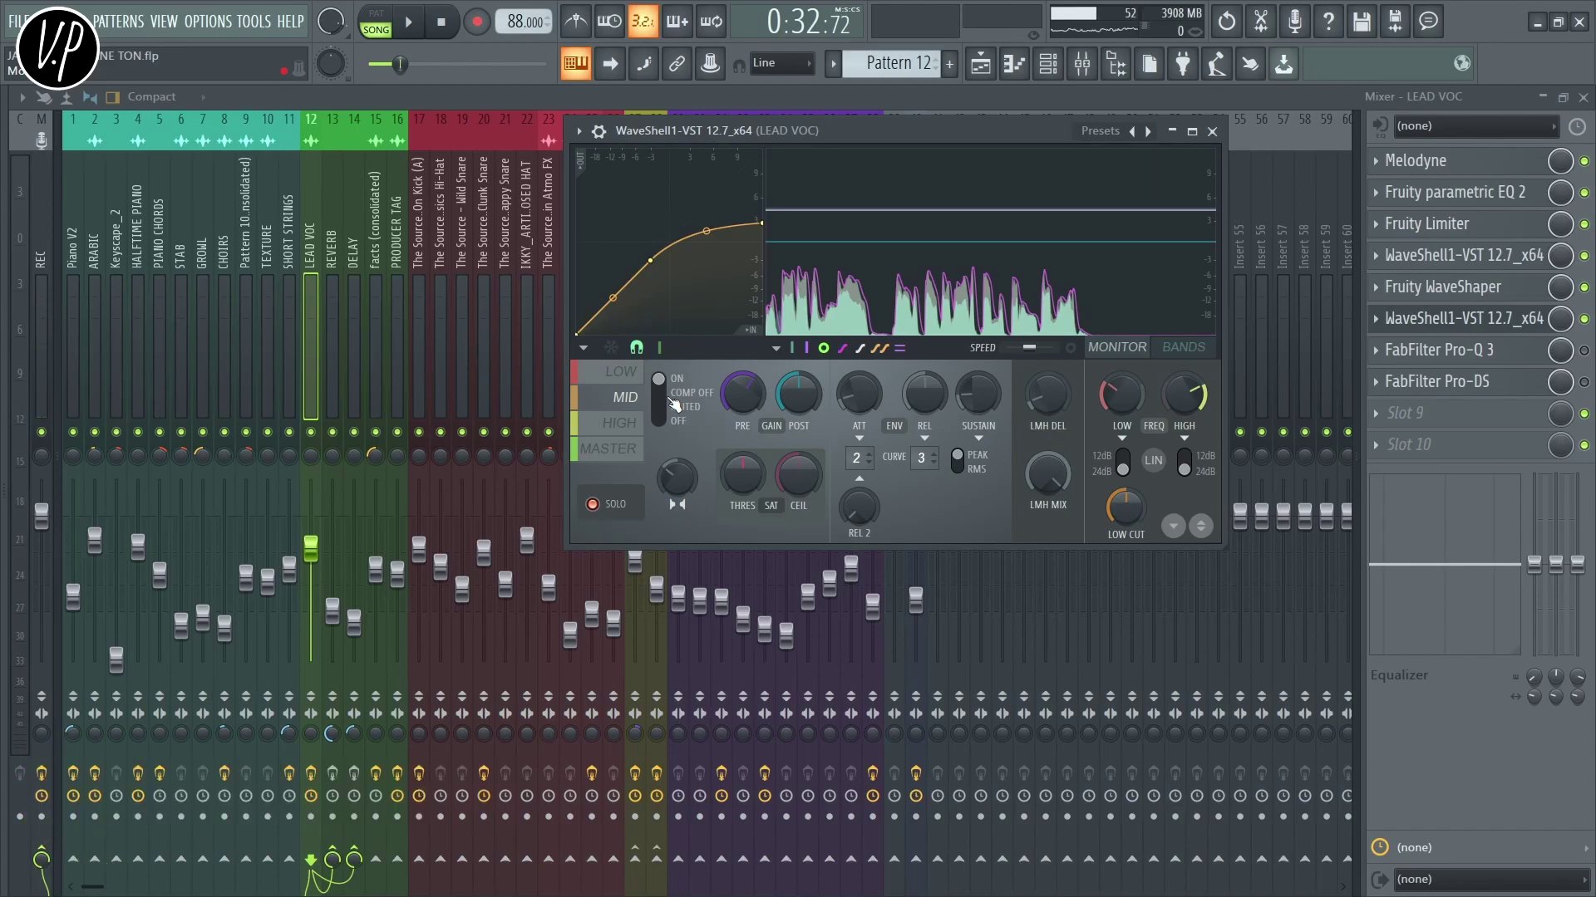
# Show the bands view in Maximus and adjust the low and high crossover frequencies
pyautogui.click(1190, 356)
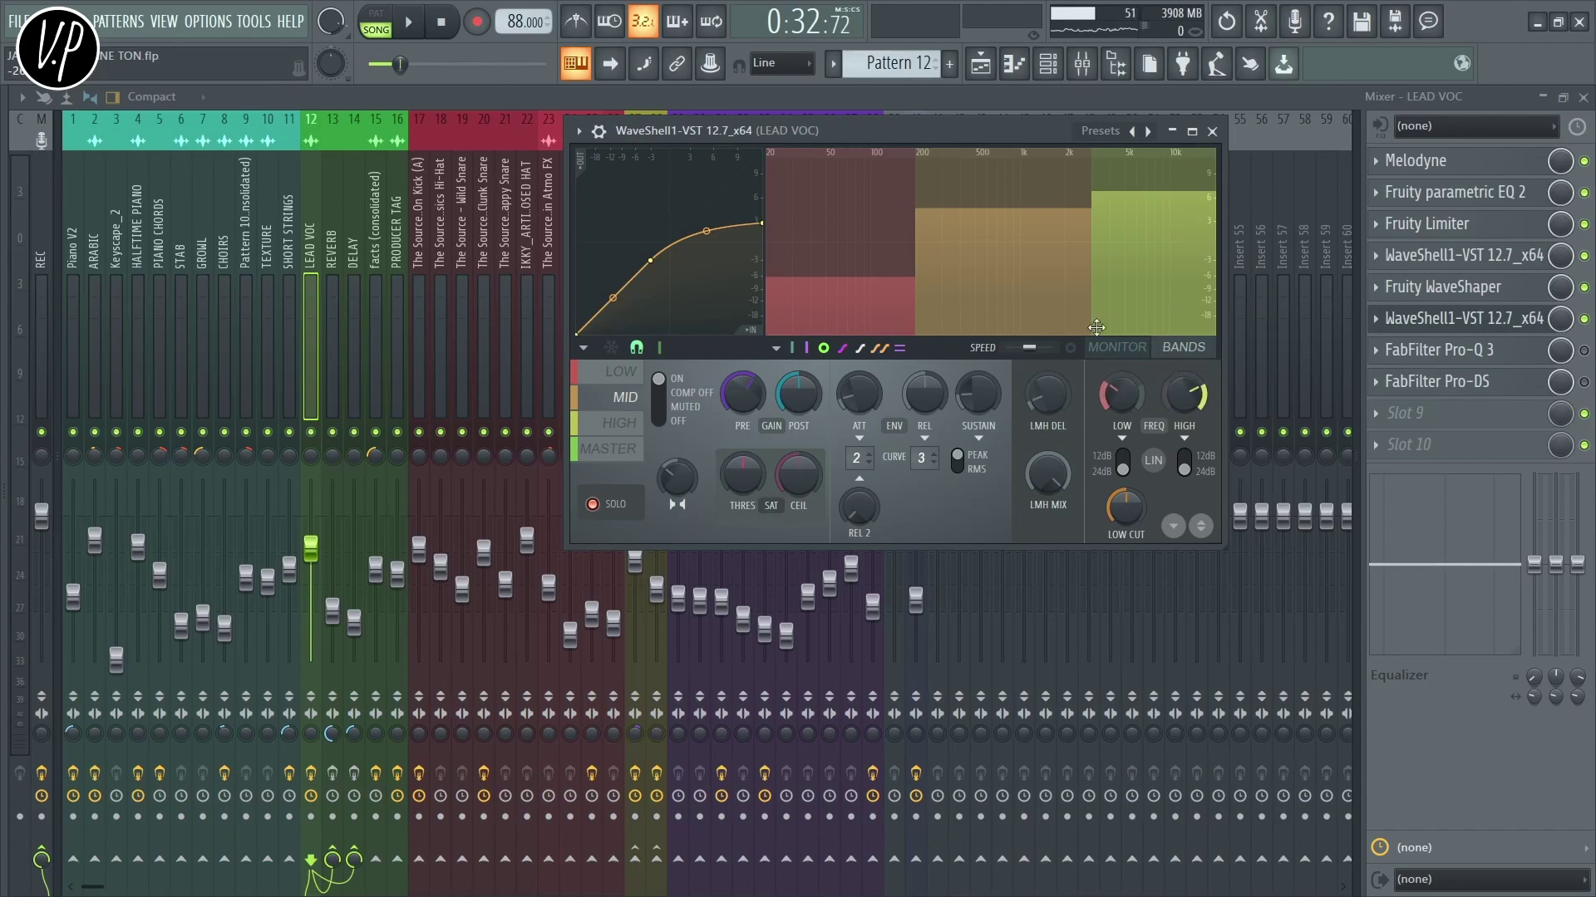
pyautogui.moveTo(1121, 393); pyautogui.dragTo(1184, 396)
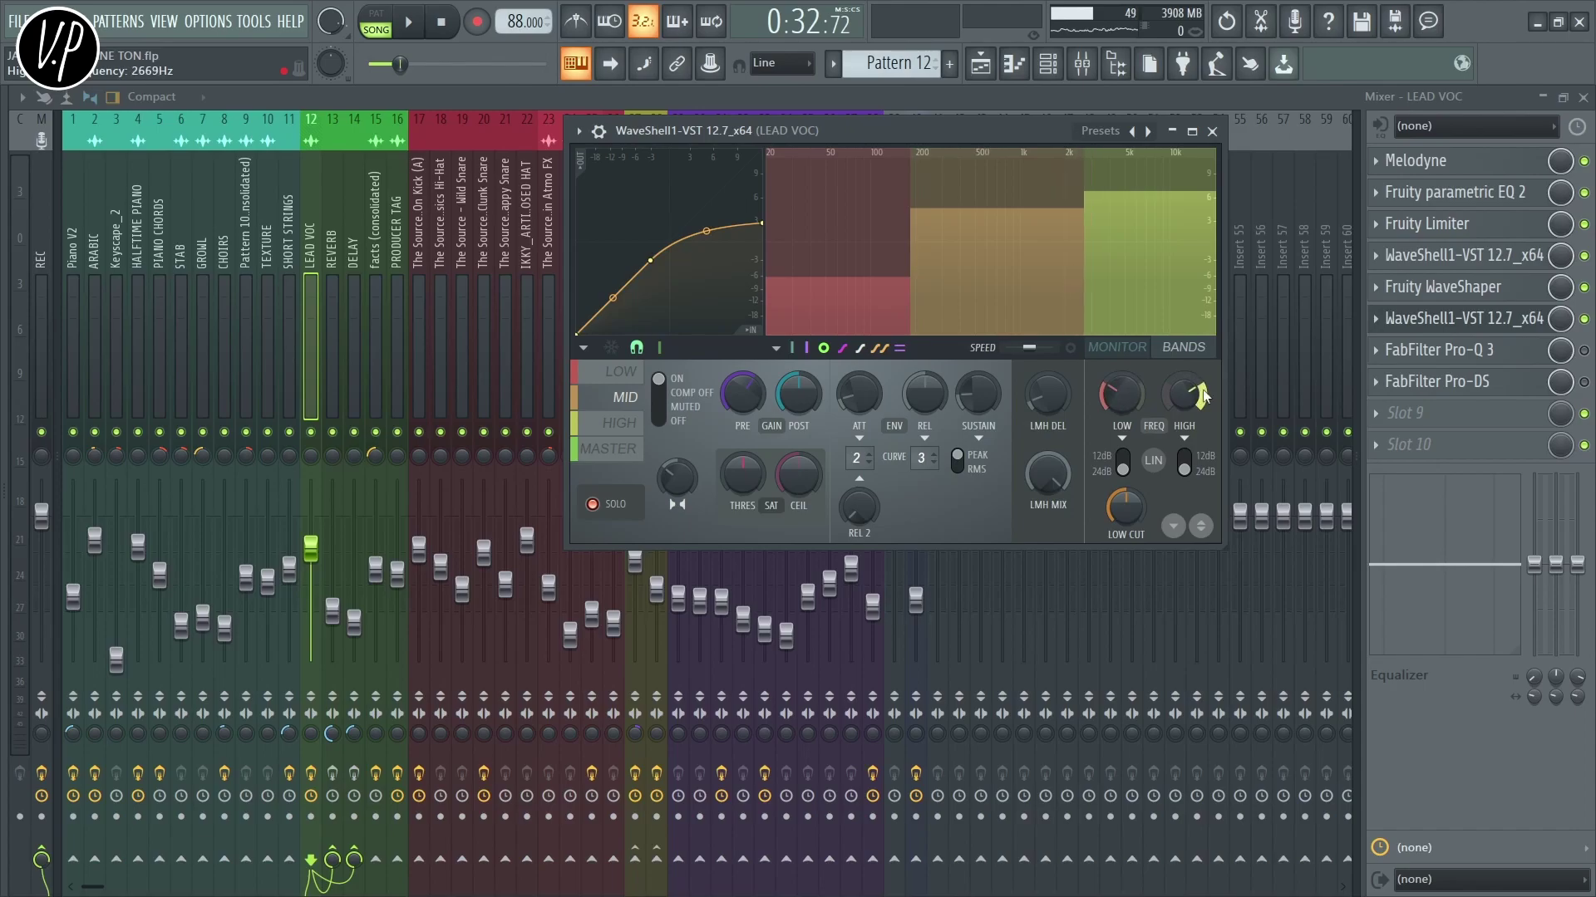
pyautogui.moveTo(1084, 229); pyautogui.dragTo(1029, 224)
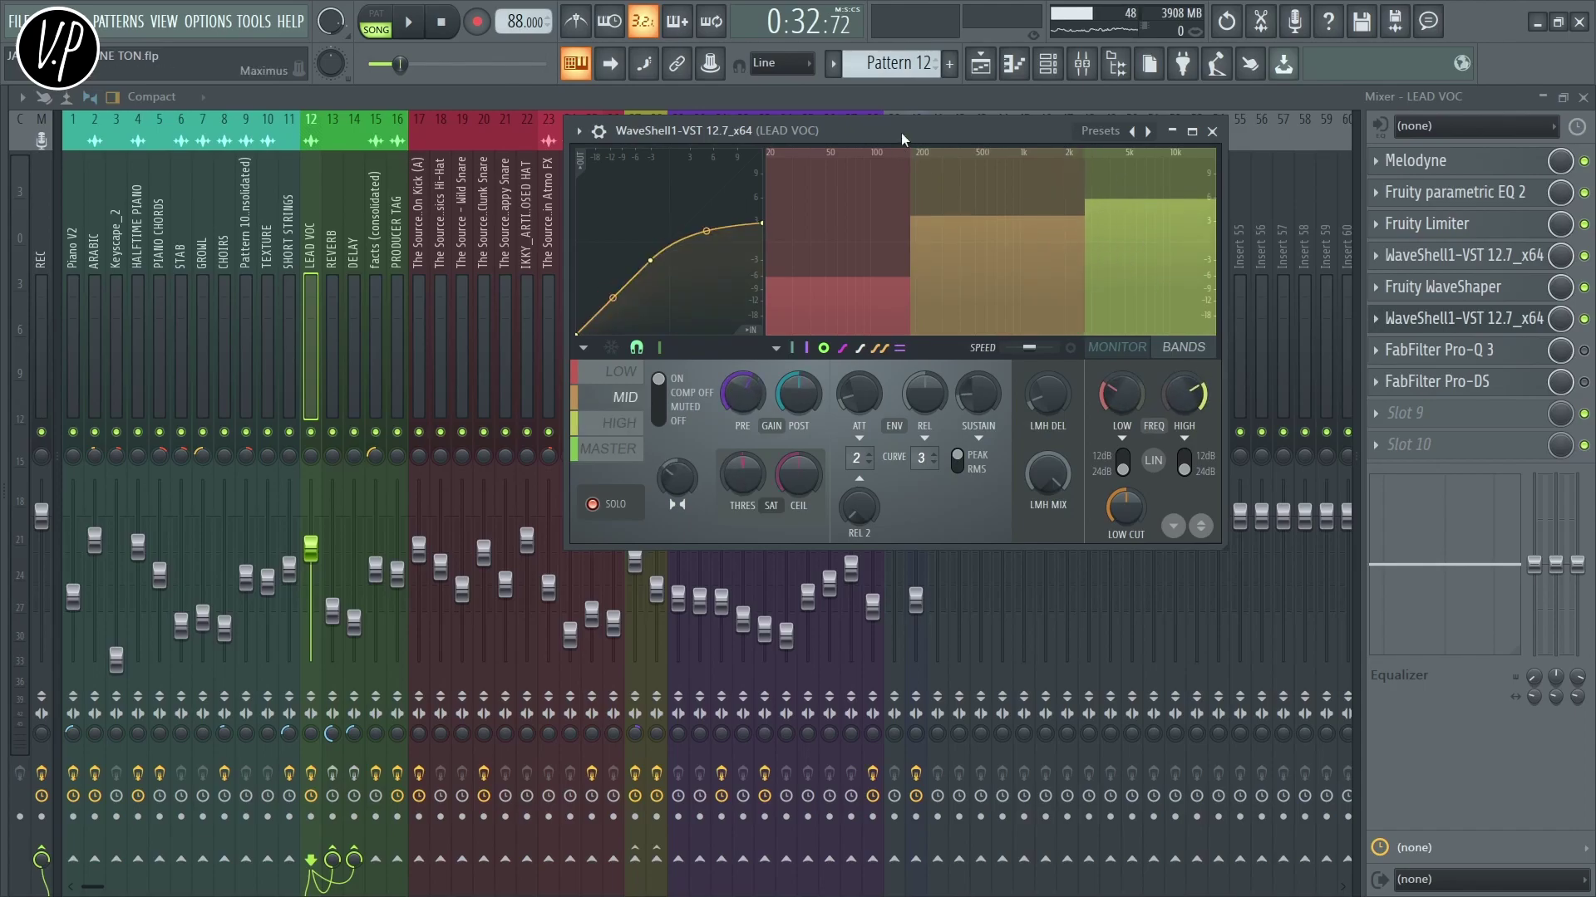
# Audition the HIGH band and the MASTER section of Maximus during playback, and close the plugin
pyautogui.click(615, 423)
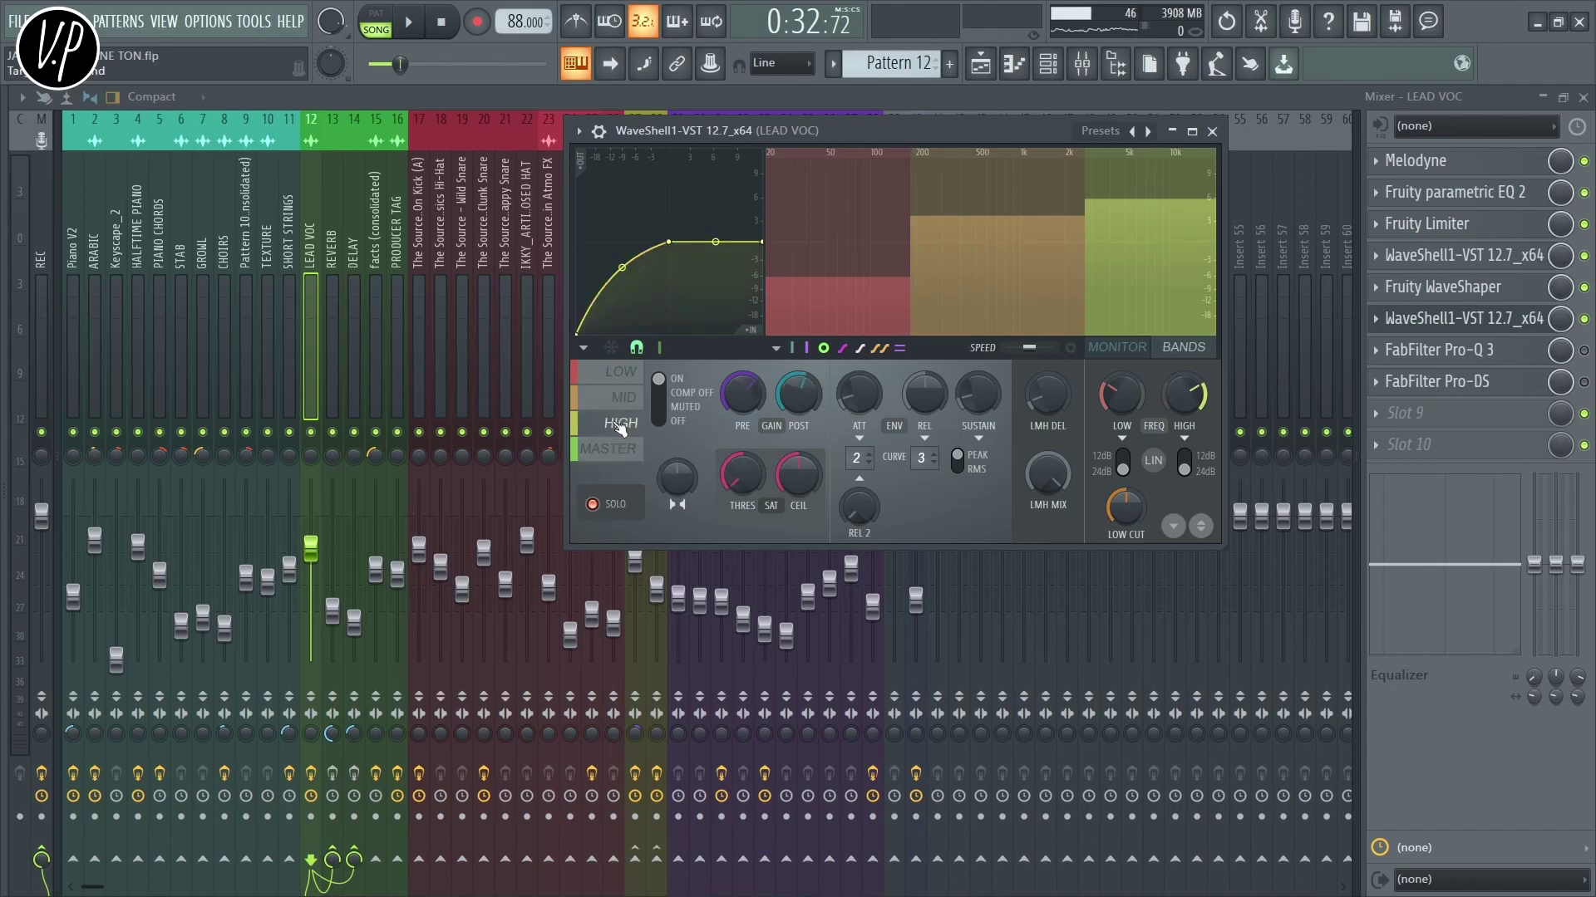
pyautogui.click(409, 35)
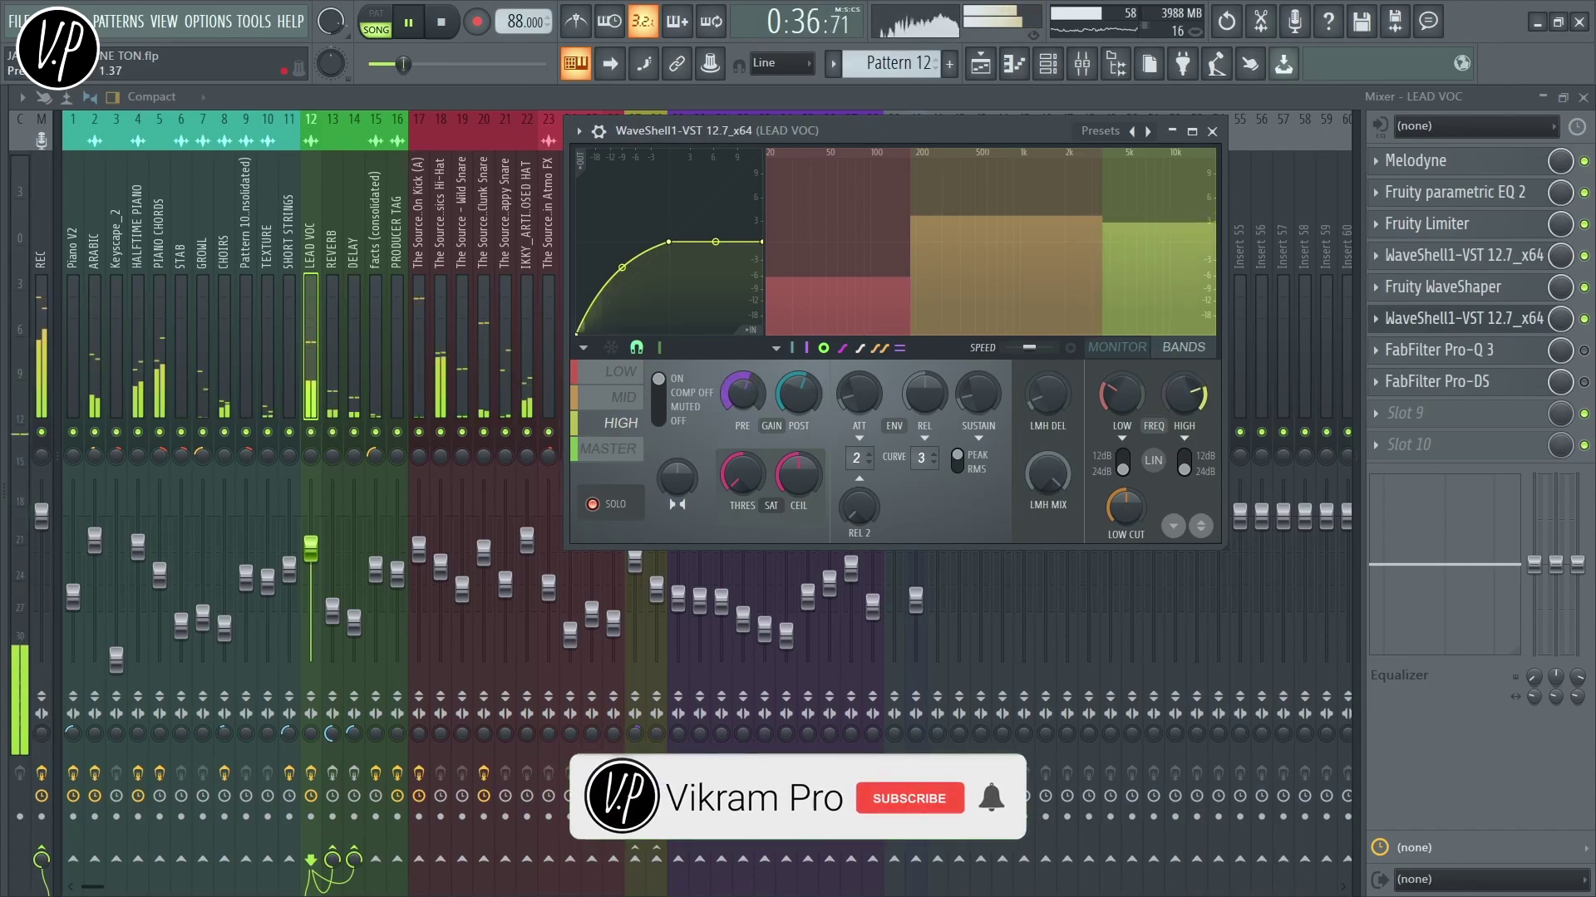
pyautogui.click(623, 454)
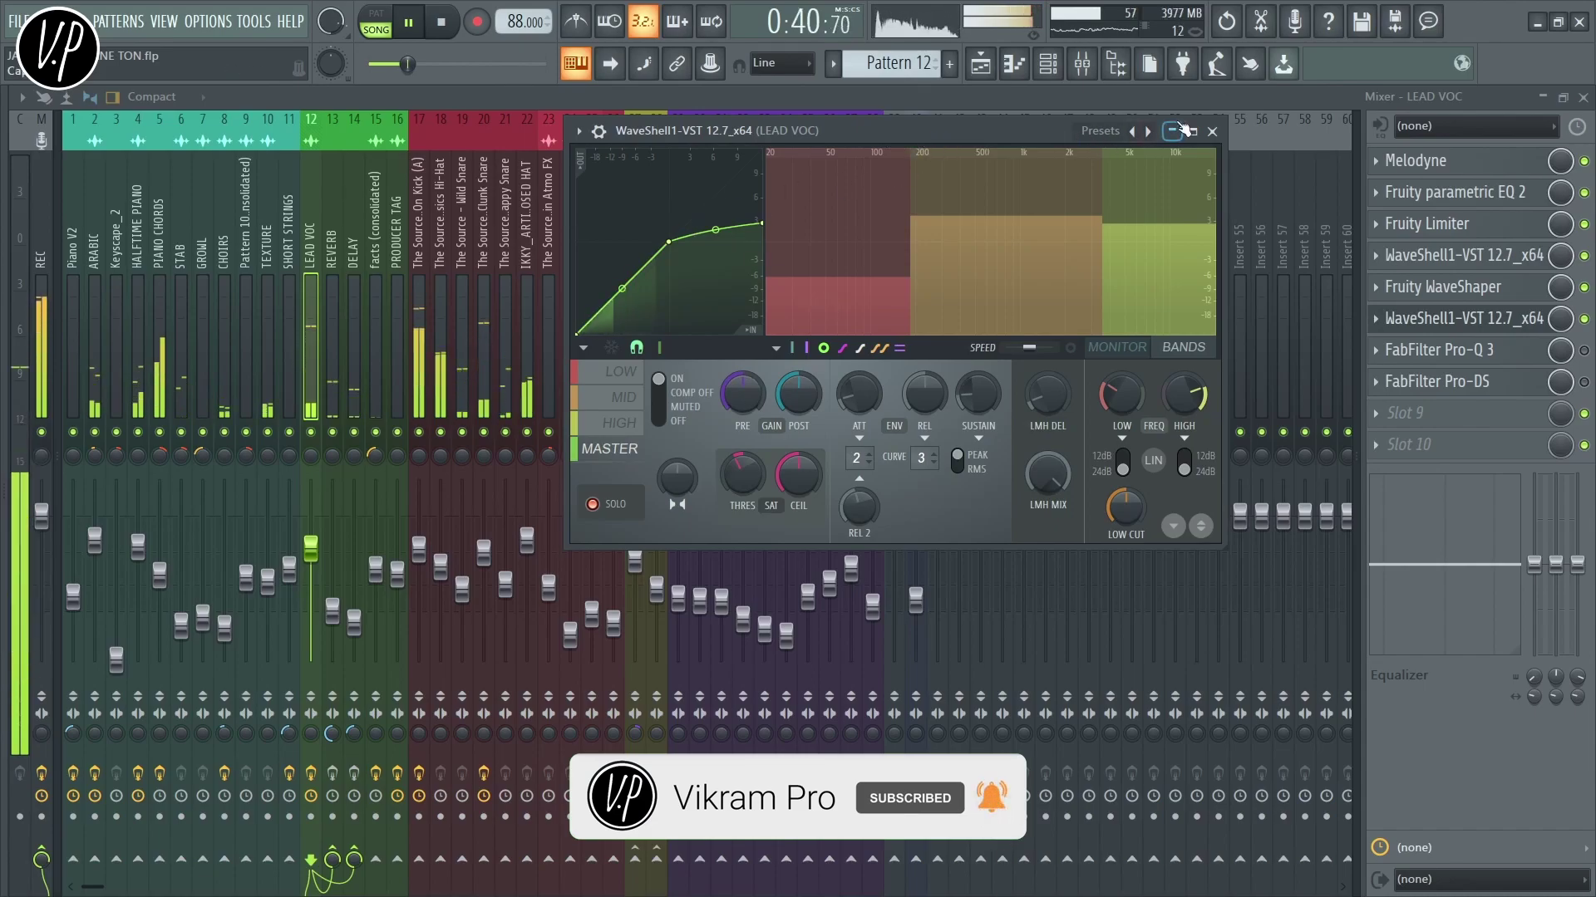
pyautogui.press('space')
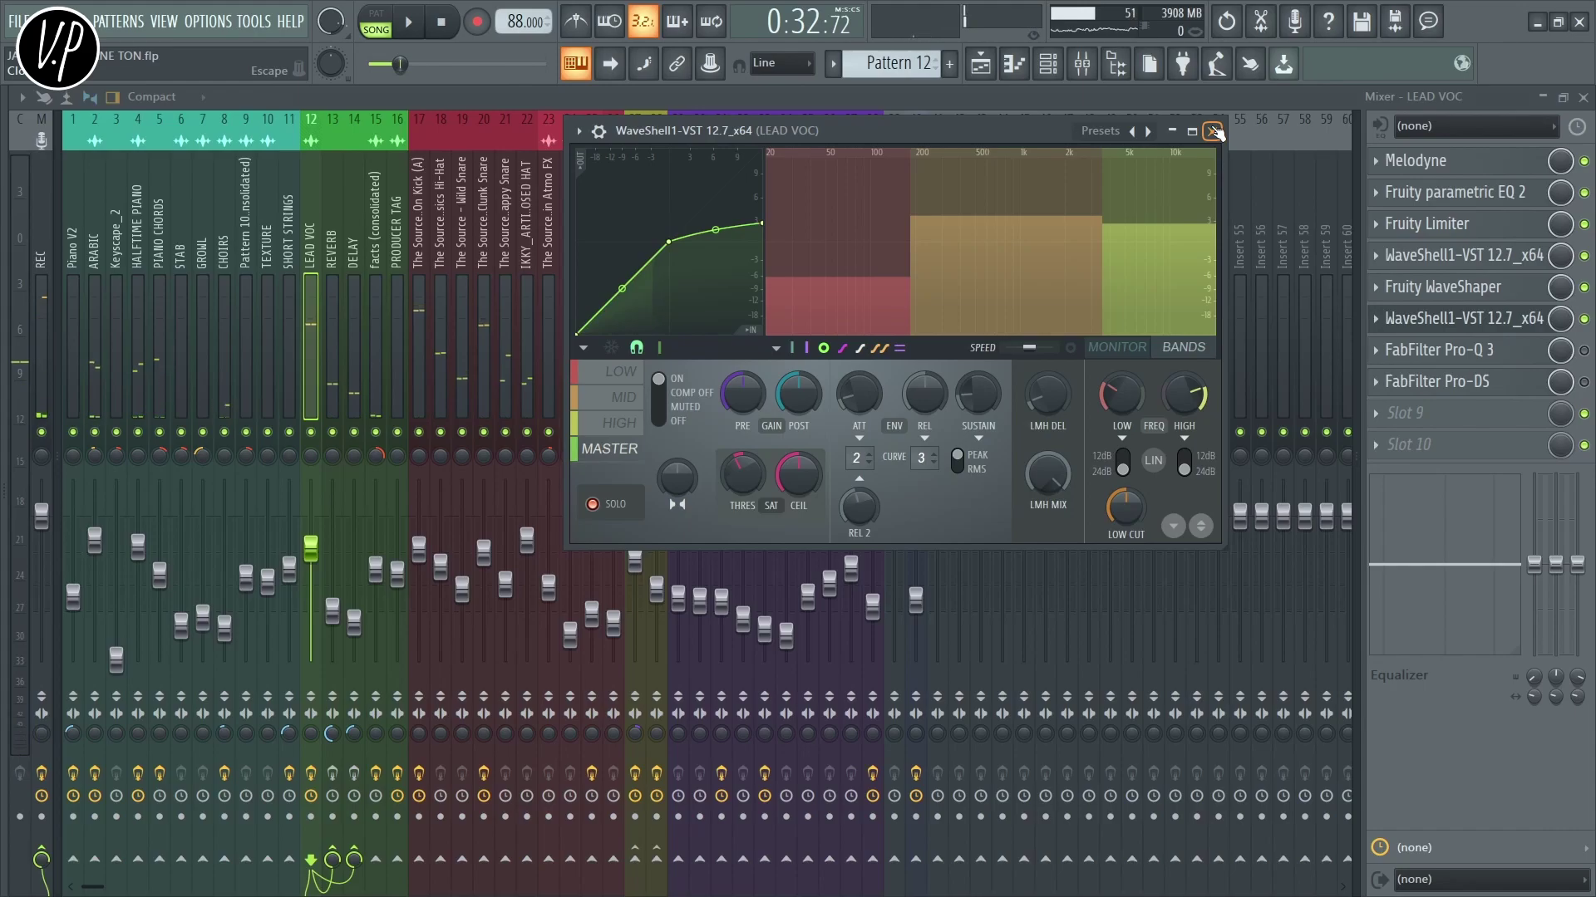
pyautogui.click(1214, 131)
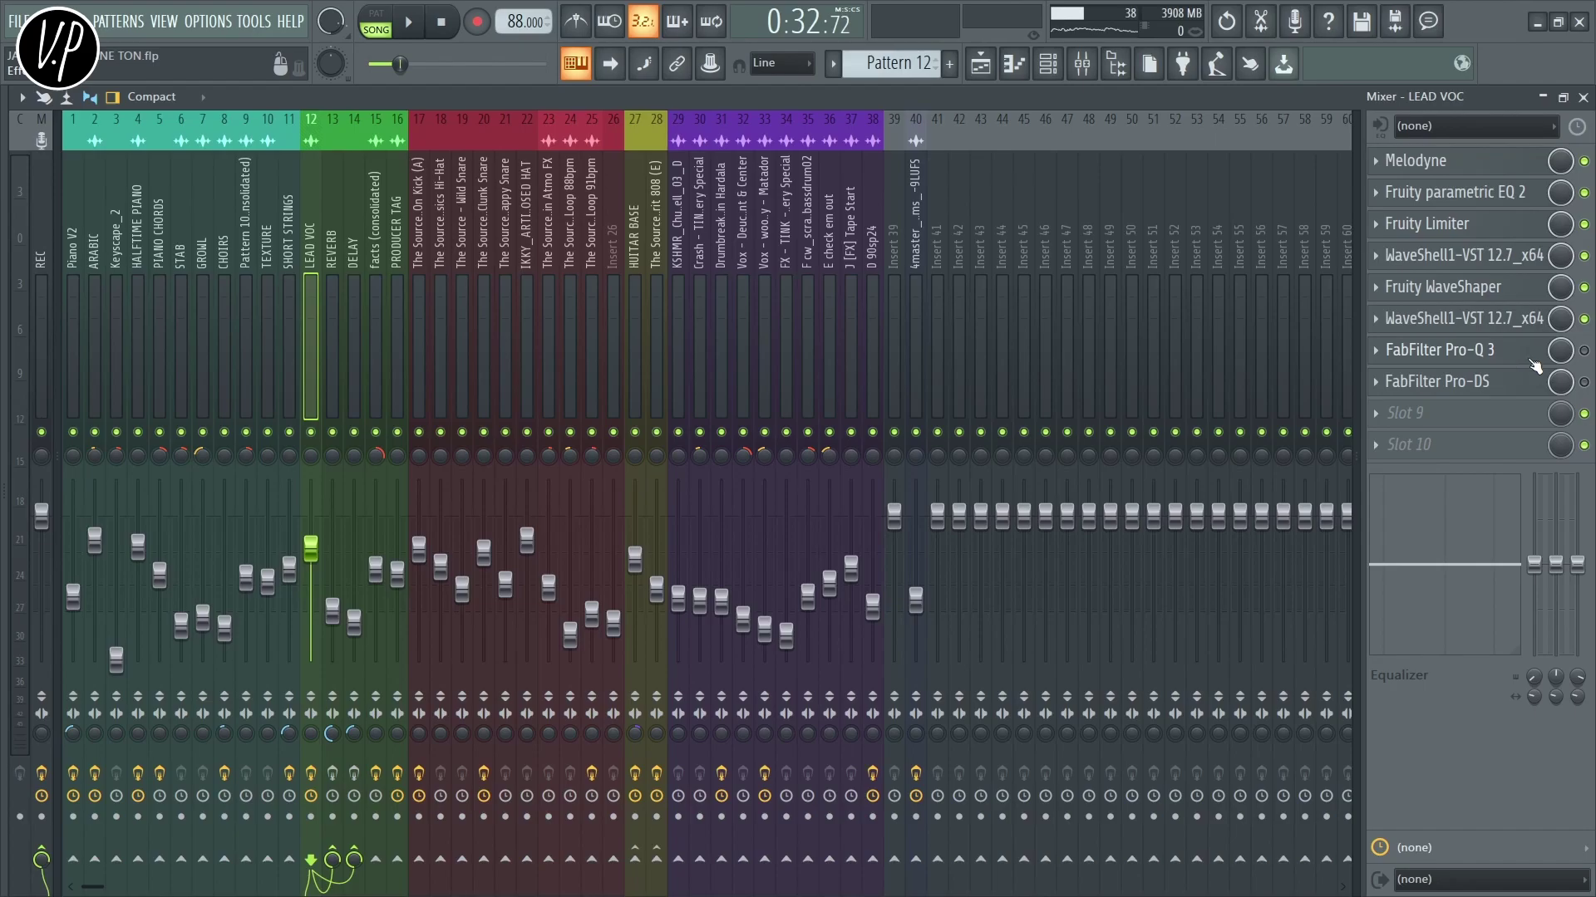
# Enable FabFilter Pro-Q 3 on LEAD VOC and audition its 353.63 Hz band in solo within the full mix
pyautogui.click(1452, 356)
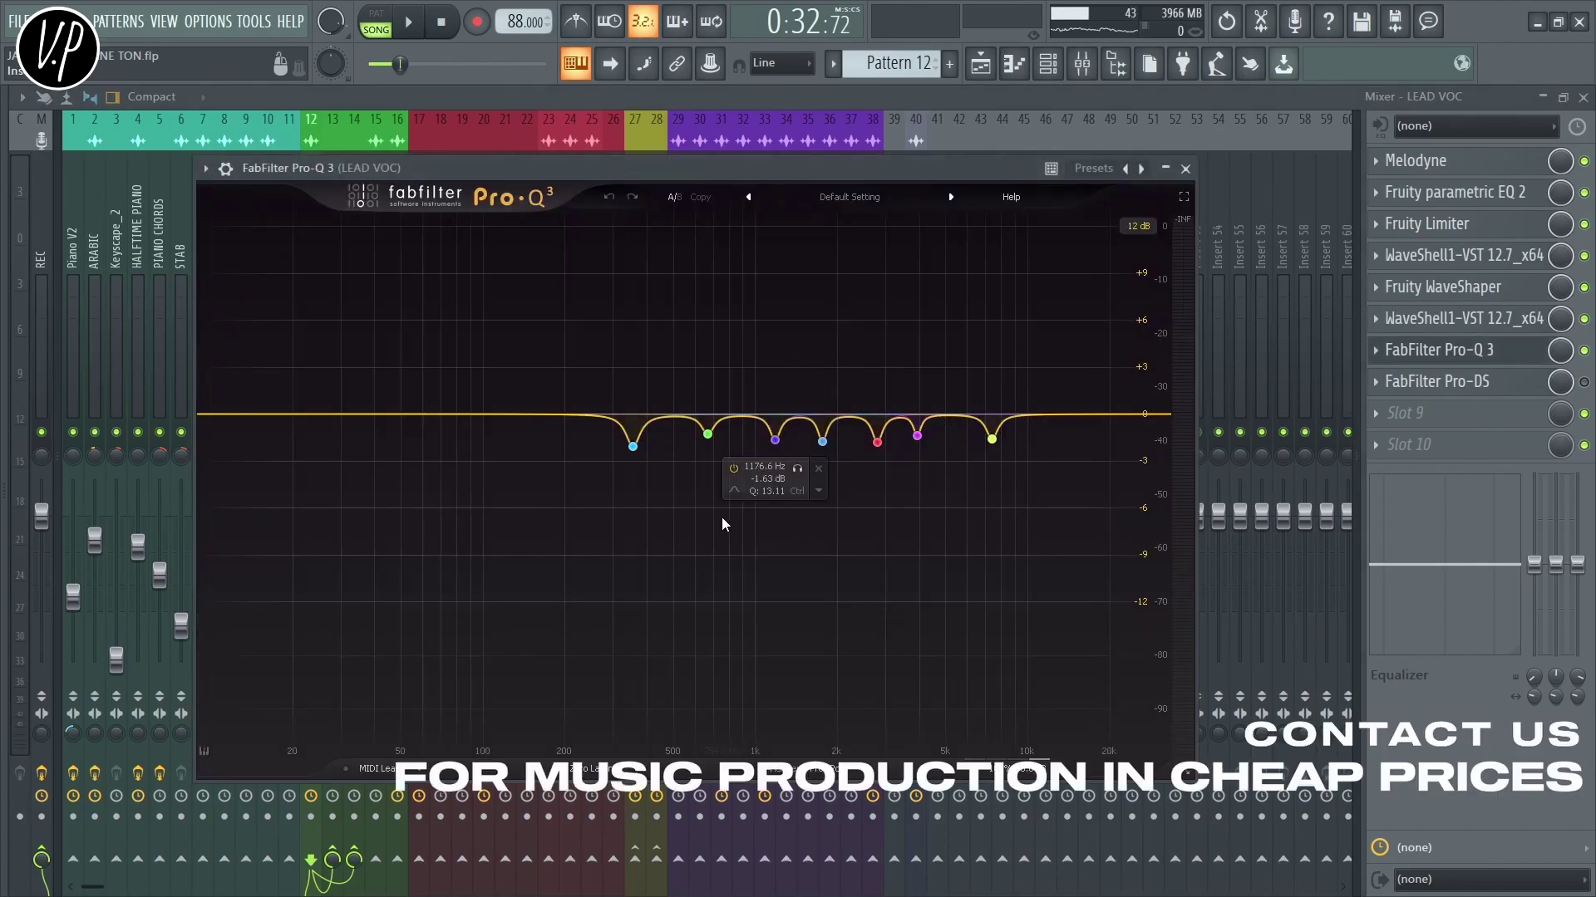
pyautogui.click(635, 449)
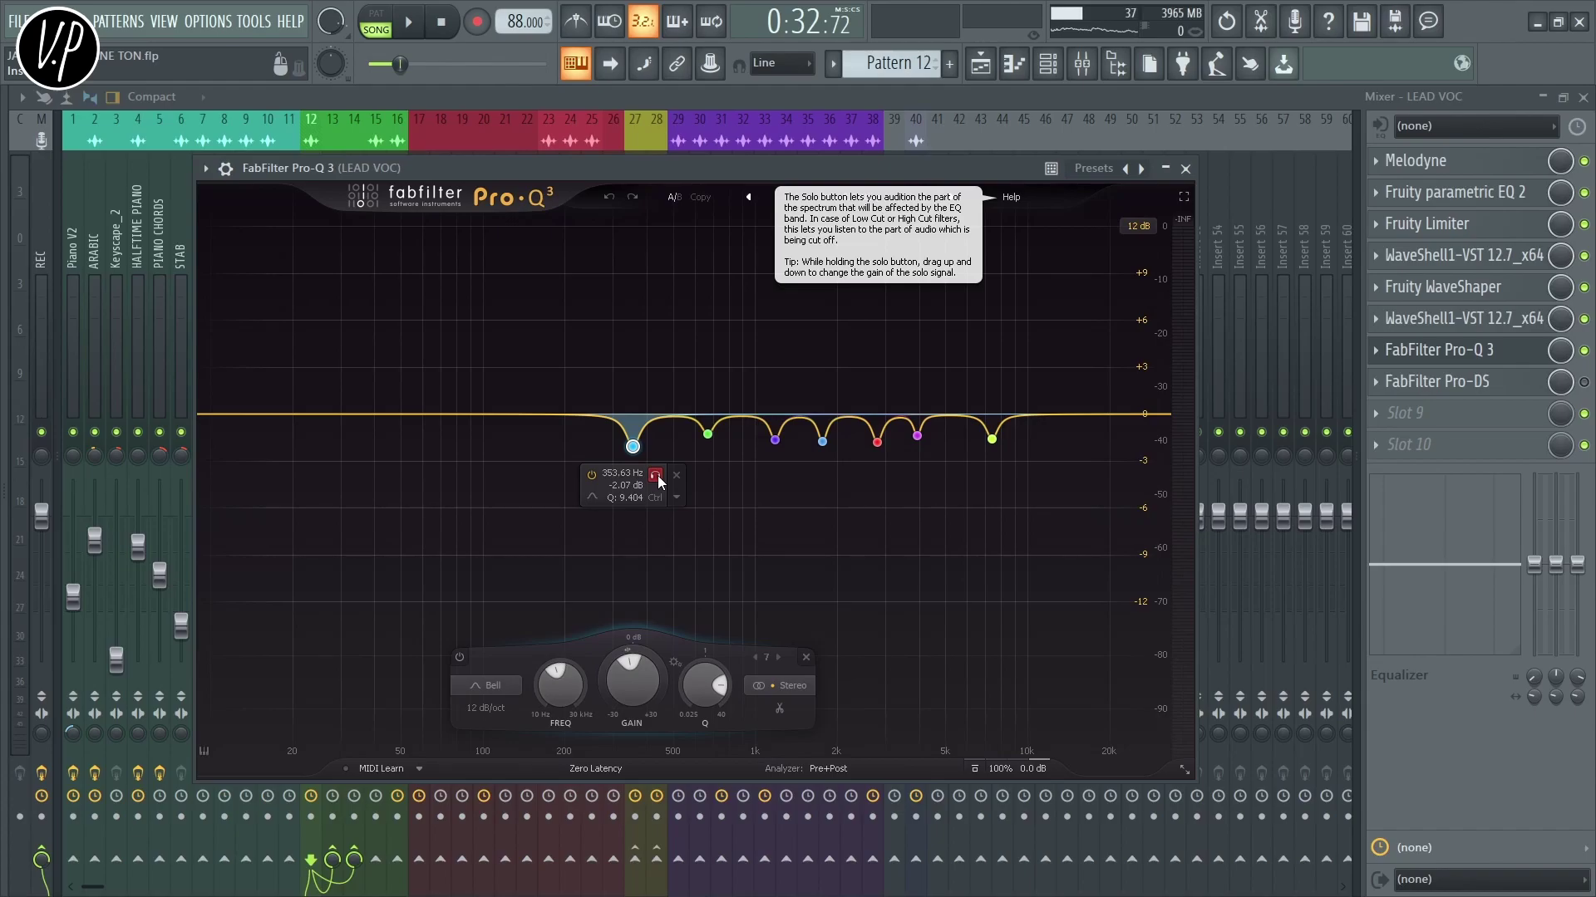
pyautogui.press('space')
pyautogui.click(657, 481)
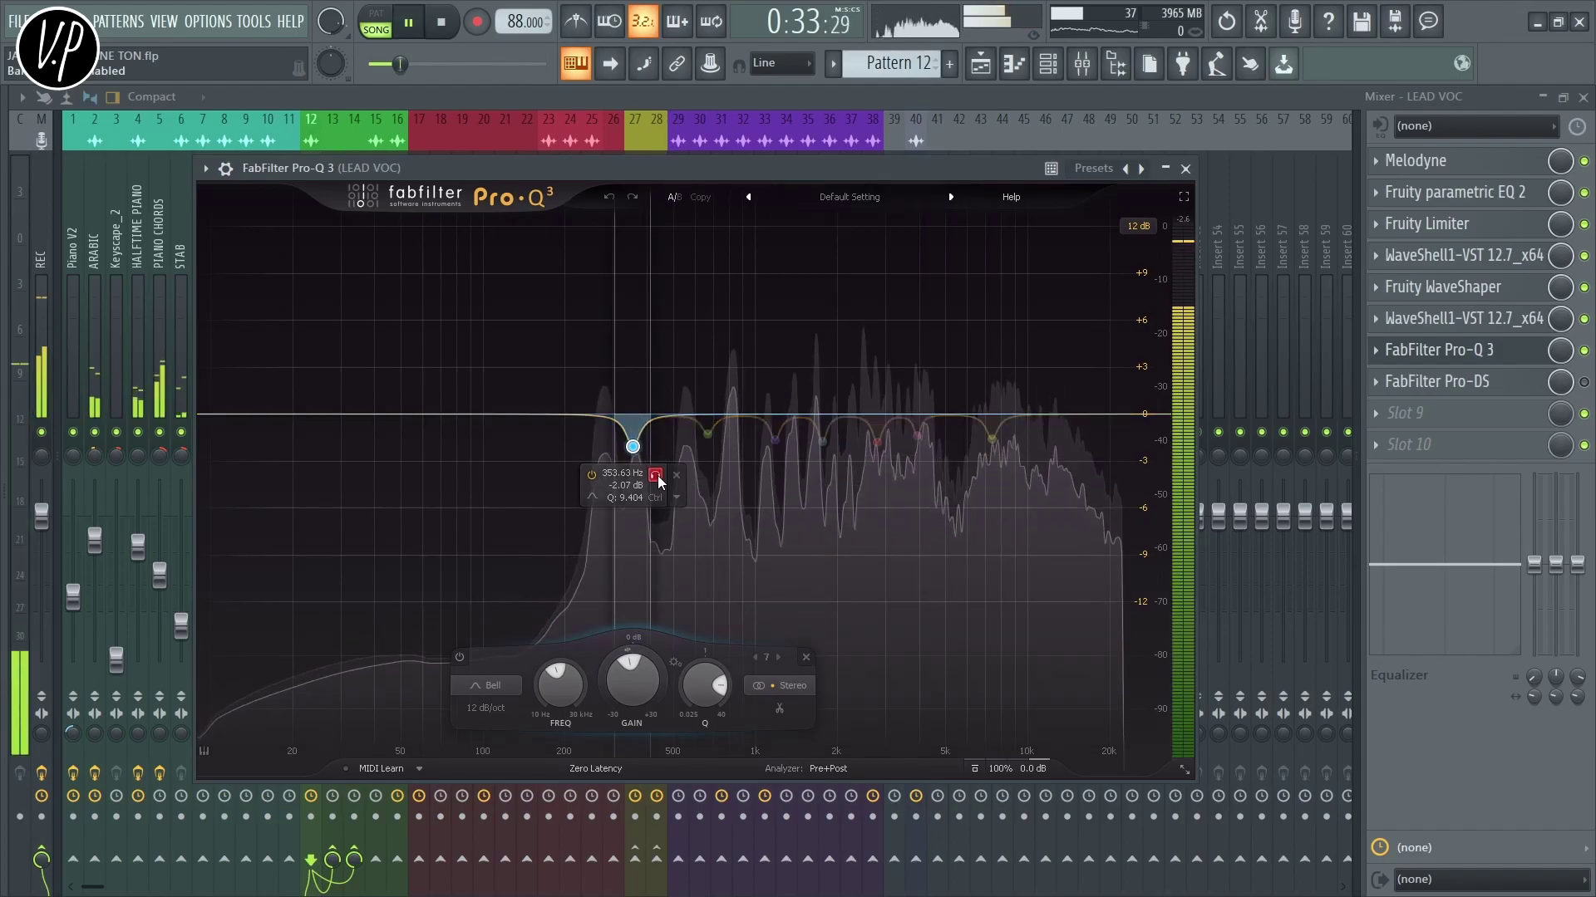
pyautogui.press('space')
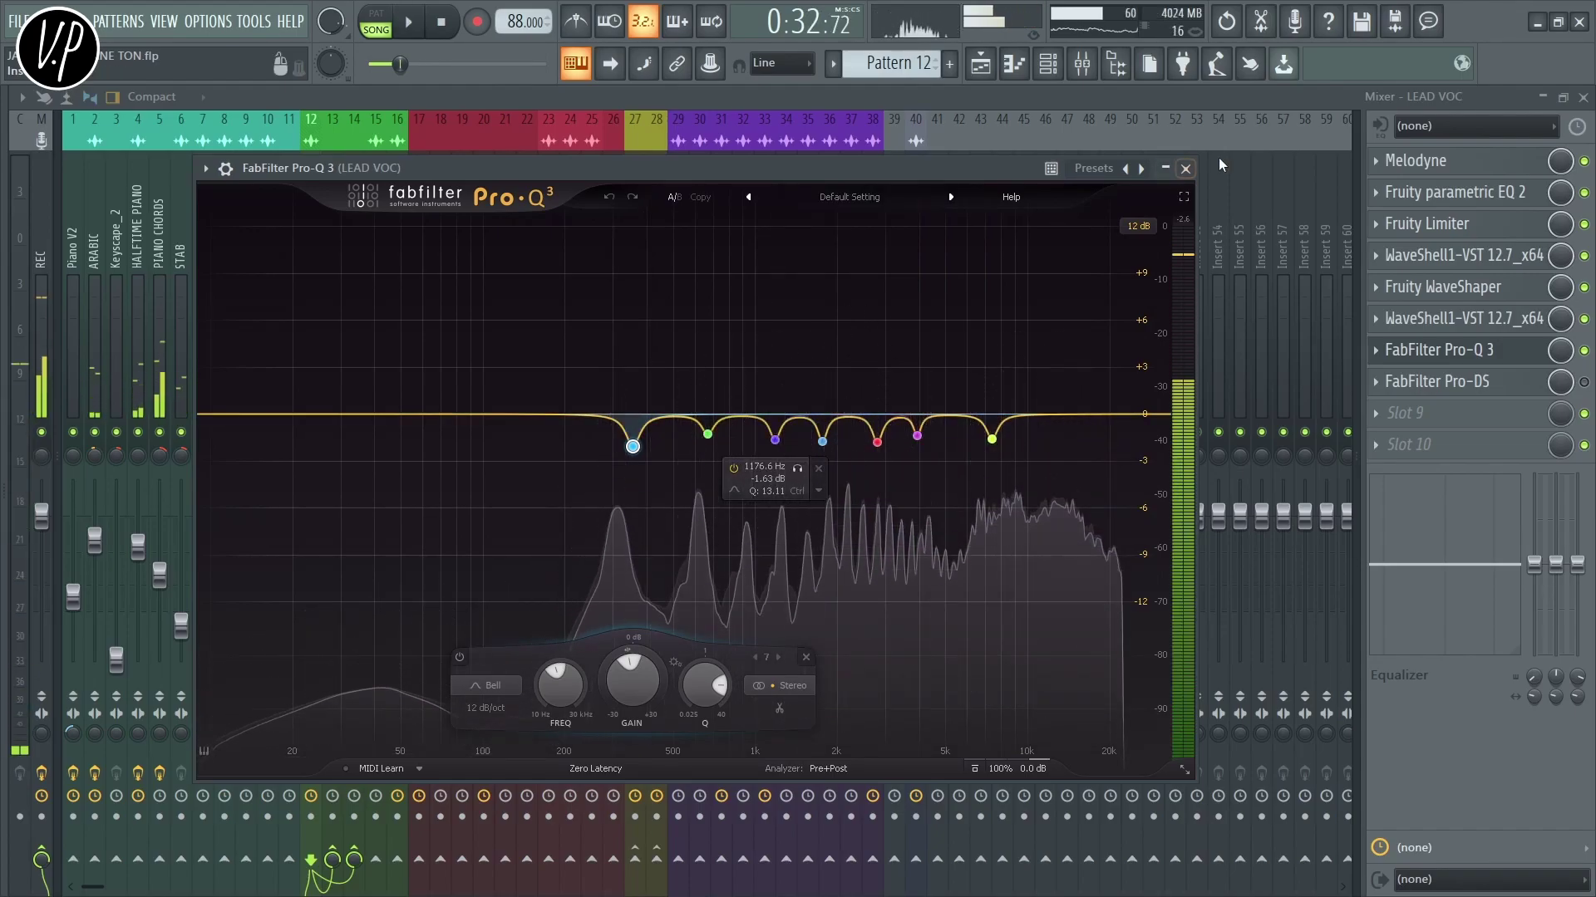
pyautogui.click(1185, 167)
# Solo the LEAD VOC mixer track and audition the 353.63 Hz band of Pro-Q 3 on the isolated vocal
pyautogui.rightClick(311, 432)
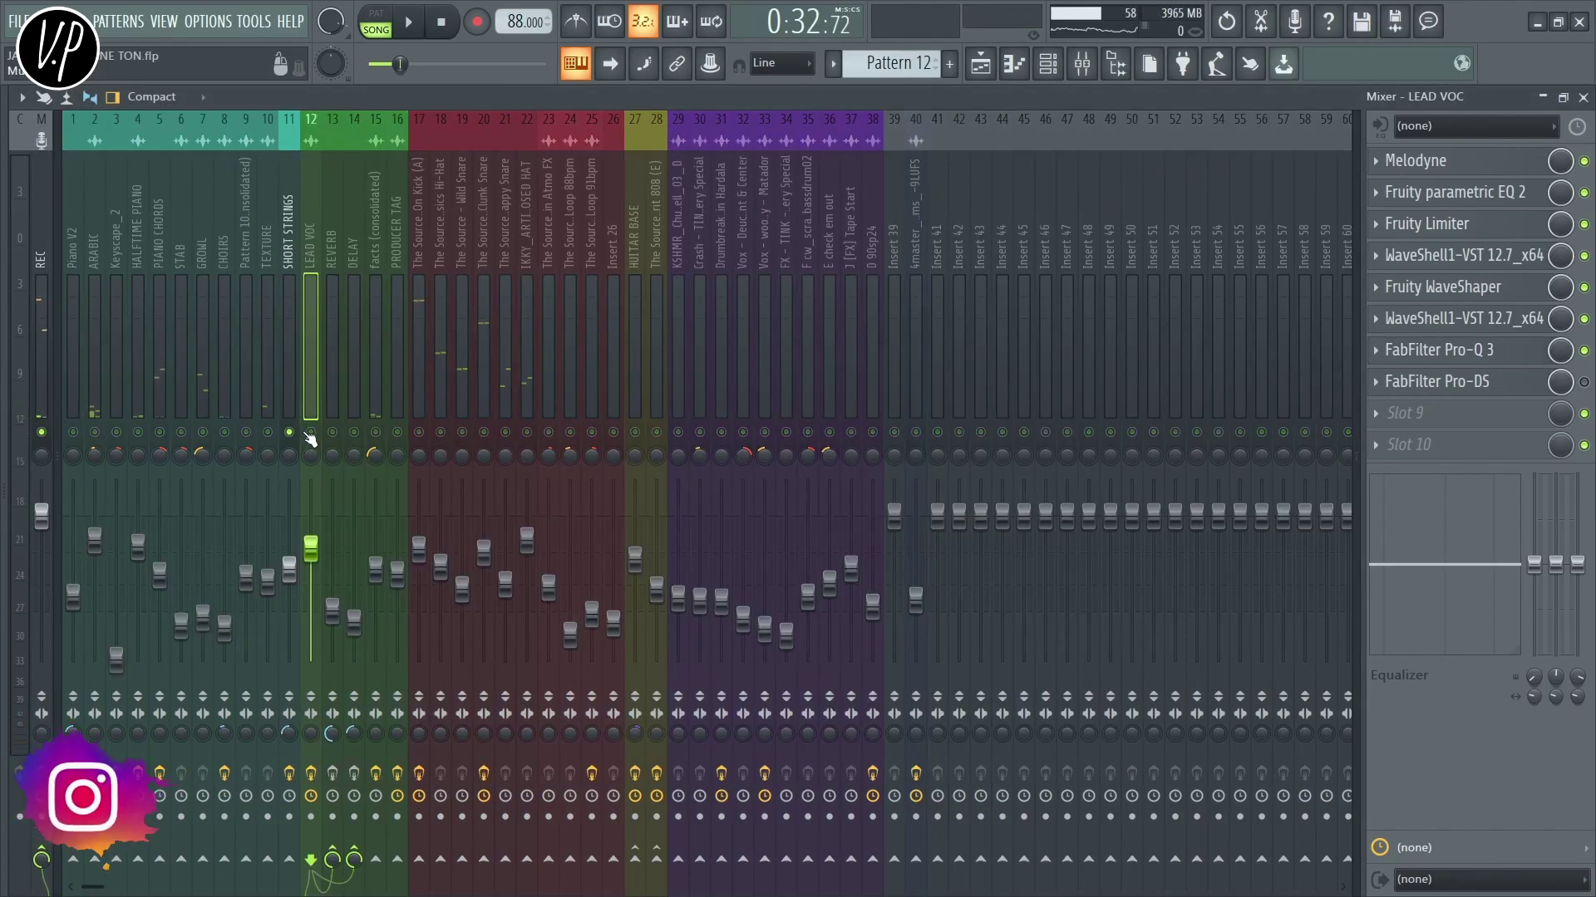
pyautogui.click(1511, 364)
pyautogui.press('space')
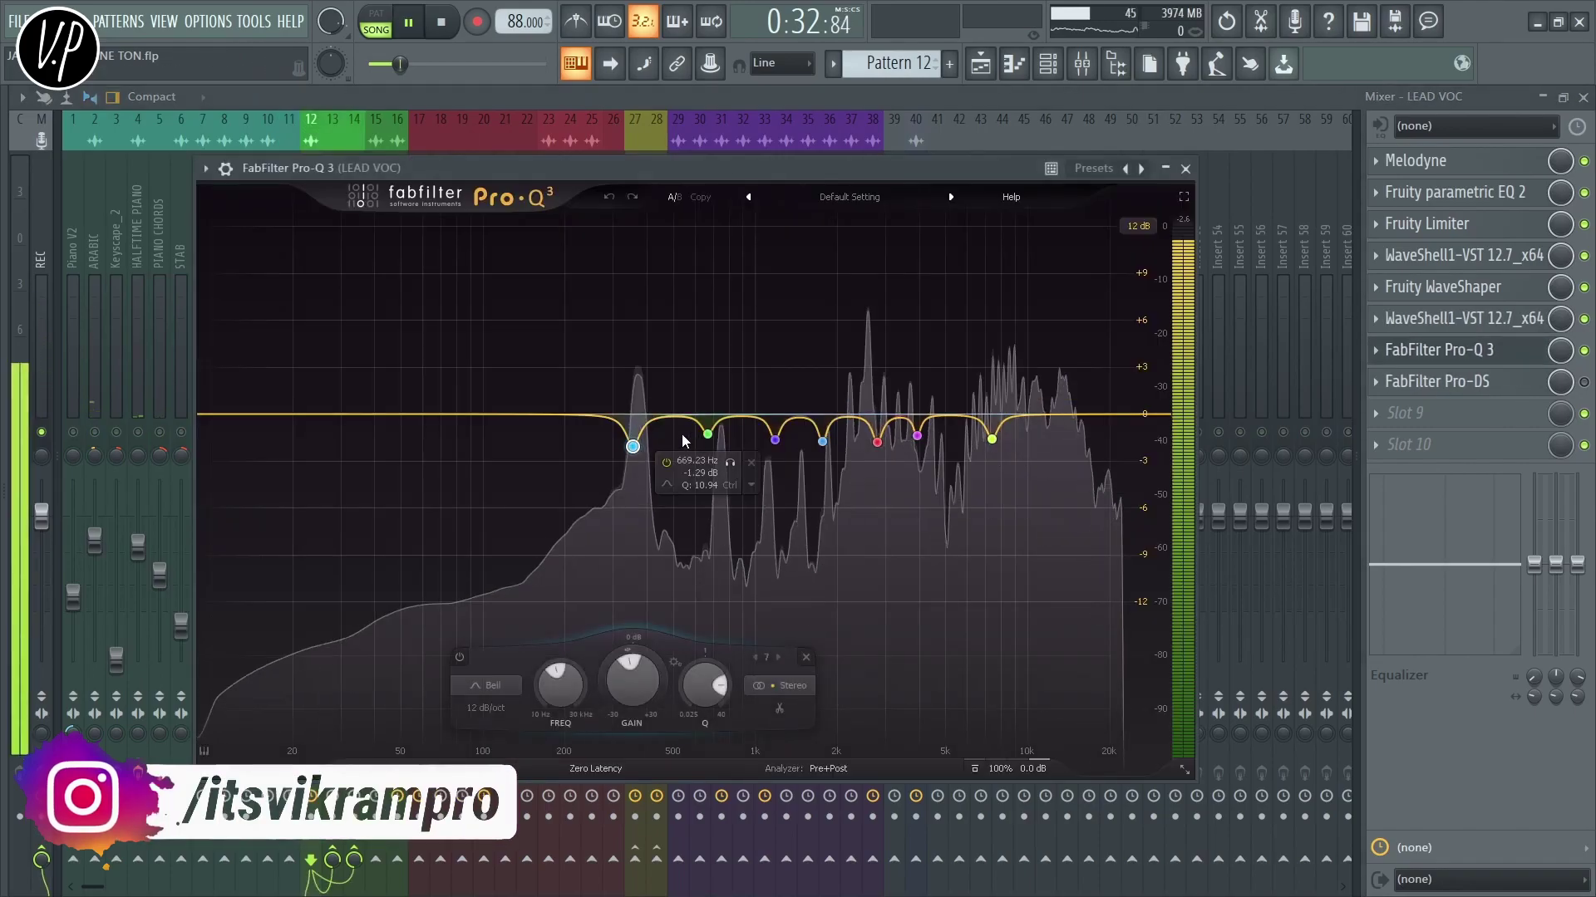
pyautogui.click(655, 478)
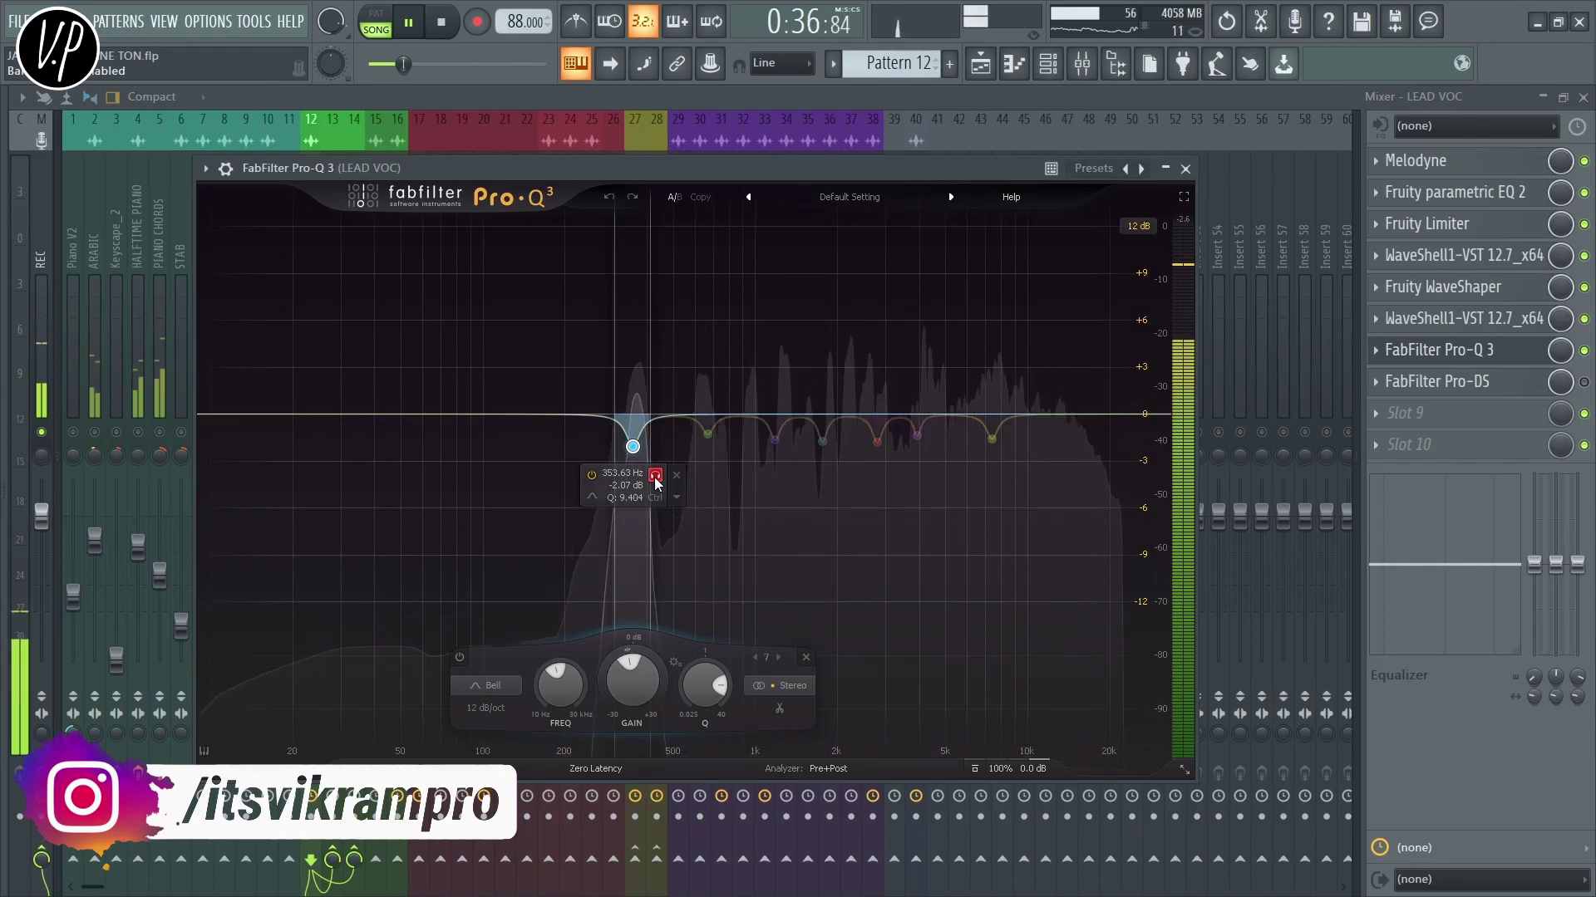
pyautogui.click(655, 475)
pyautogui.press('space')
# Boost the 353.63 Hz band to +17.84 dB for a soloed listen, and cut its gain to about -7 dB
pyautogui.moveTo(631, 699); pyautogui.dragTo(631, 621)
pyautogui.click(656, 254)
pyautogui.press('space')
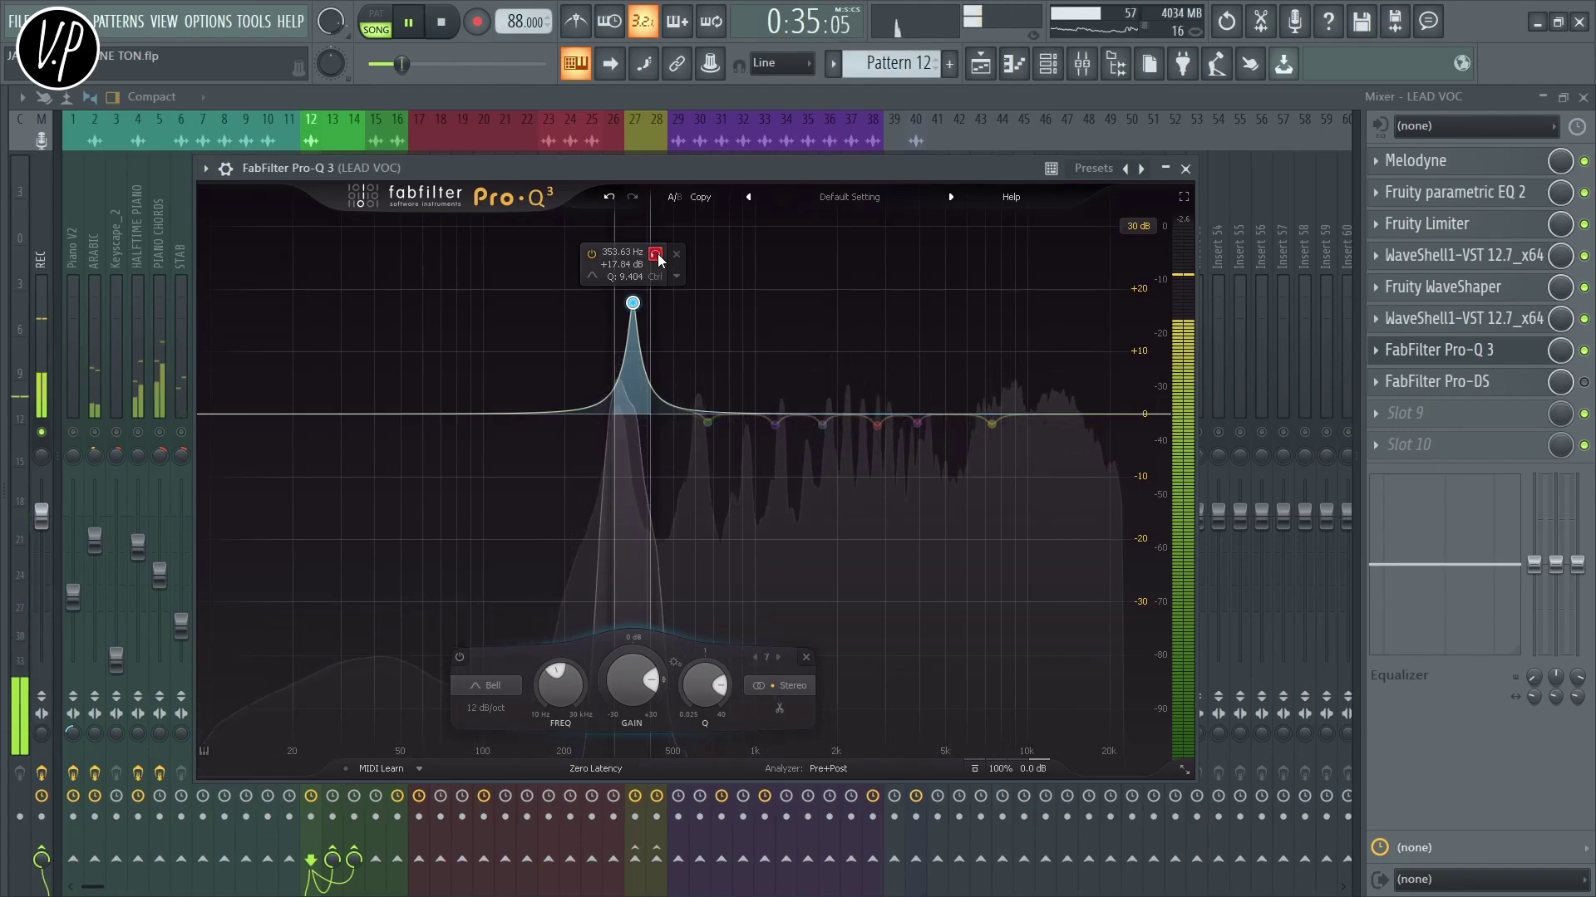
pyautogui.click(656, 255)
pyautogui.press('space')
pyautogui.scroll(-10, 626, 691)
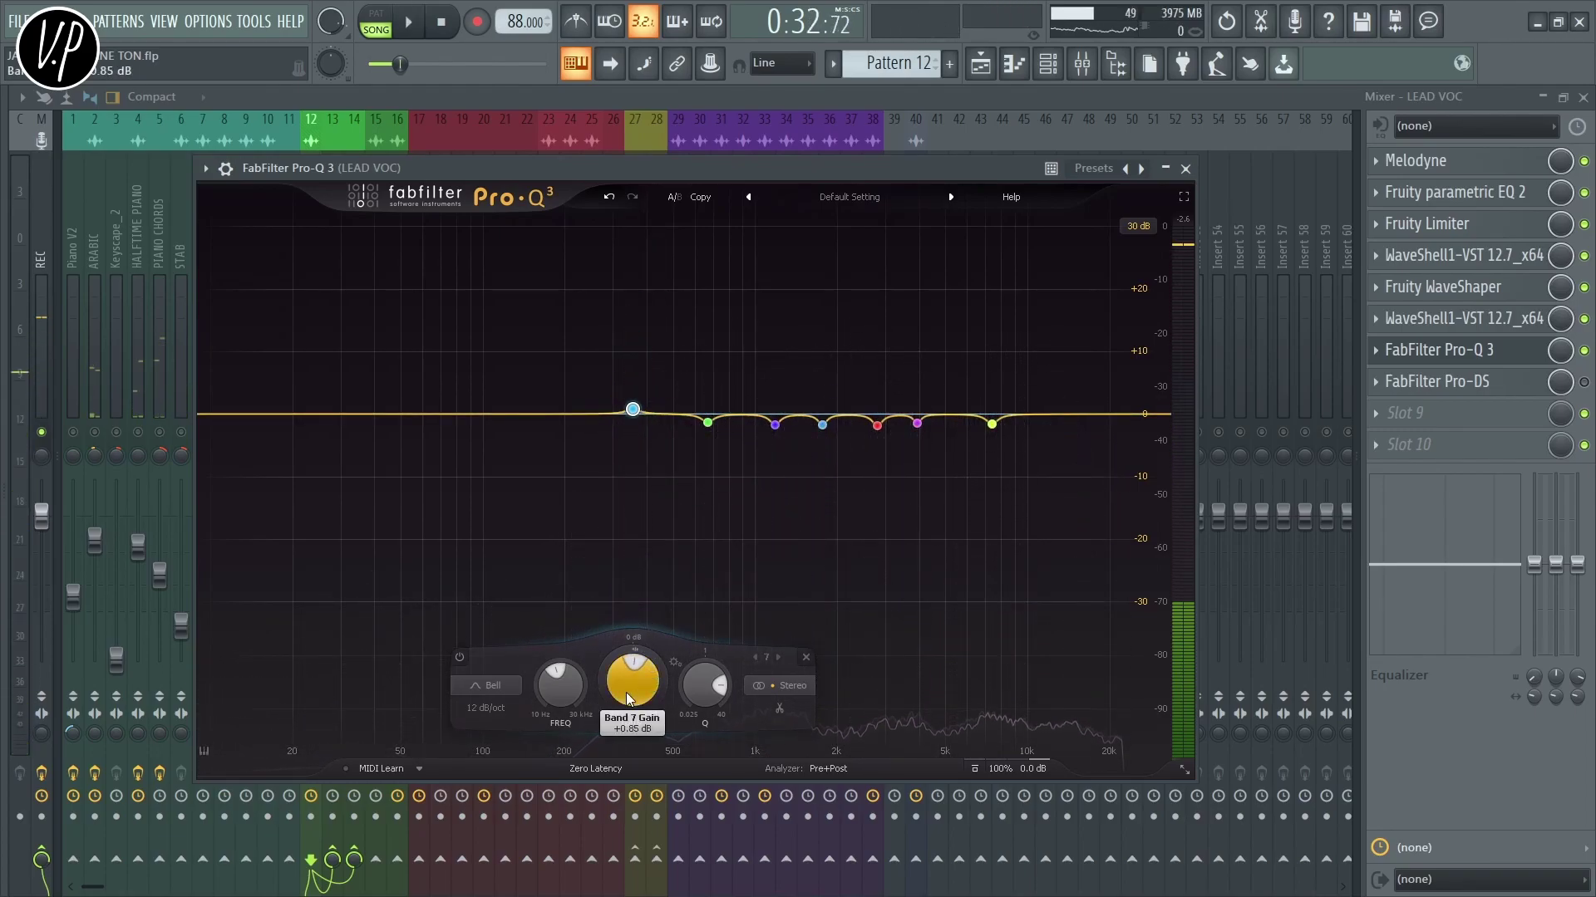
# Audition the 669.23 Hz band of Pro-Q 3 in solo while the vocal plays
pyautogui.click(706, 423)
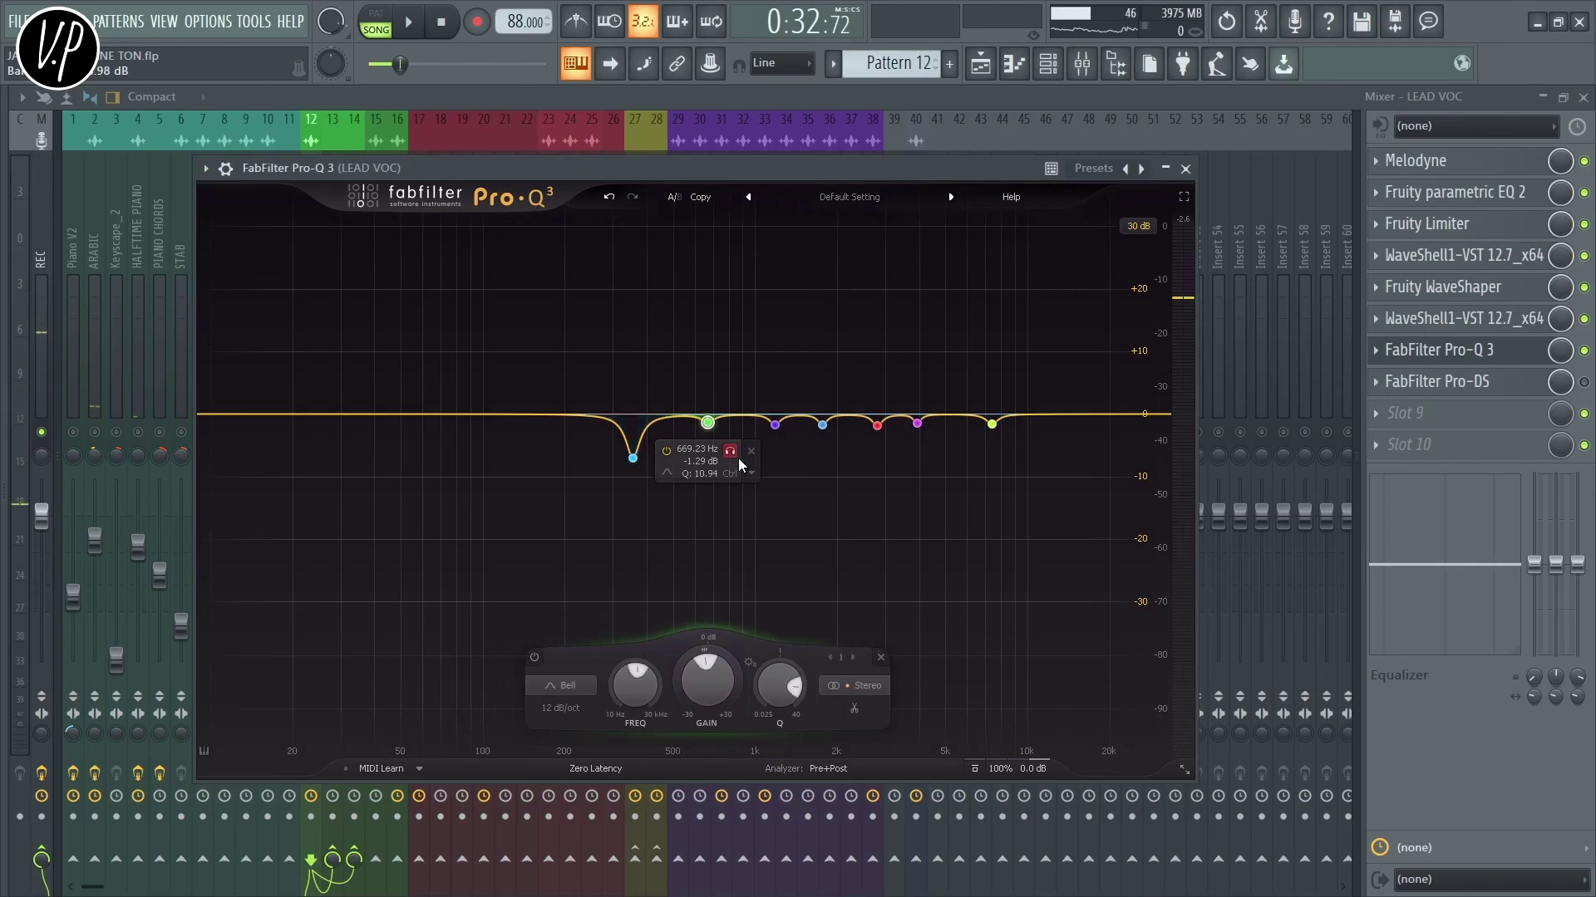
pyautogui.press('space')
pyautogui.click(731, 451)
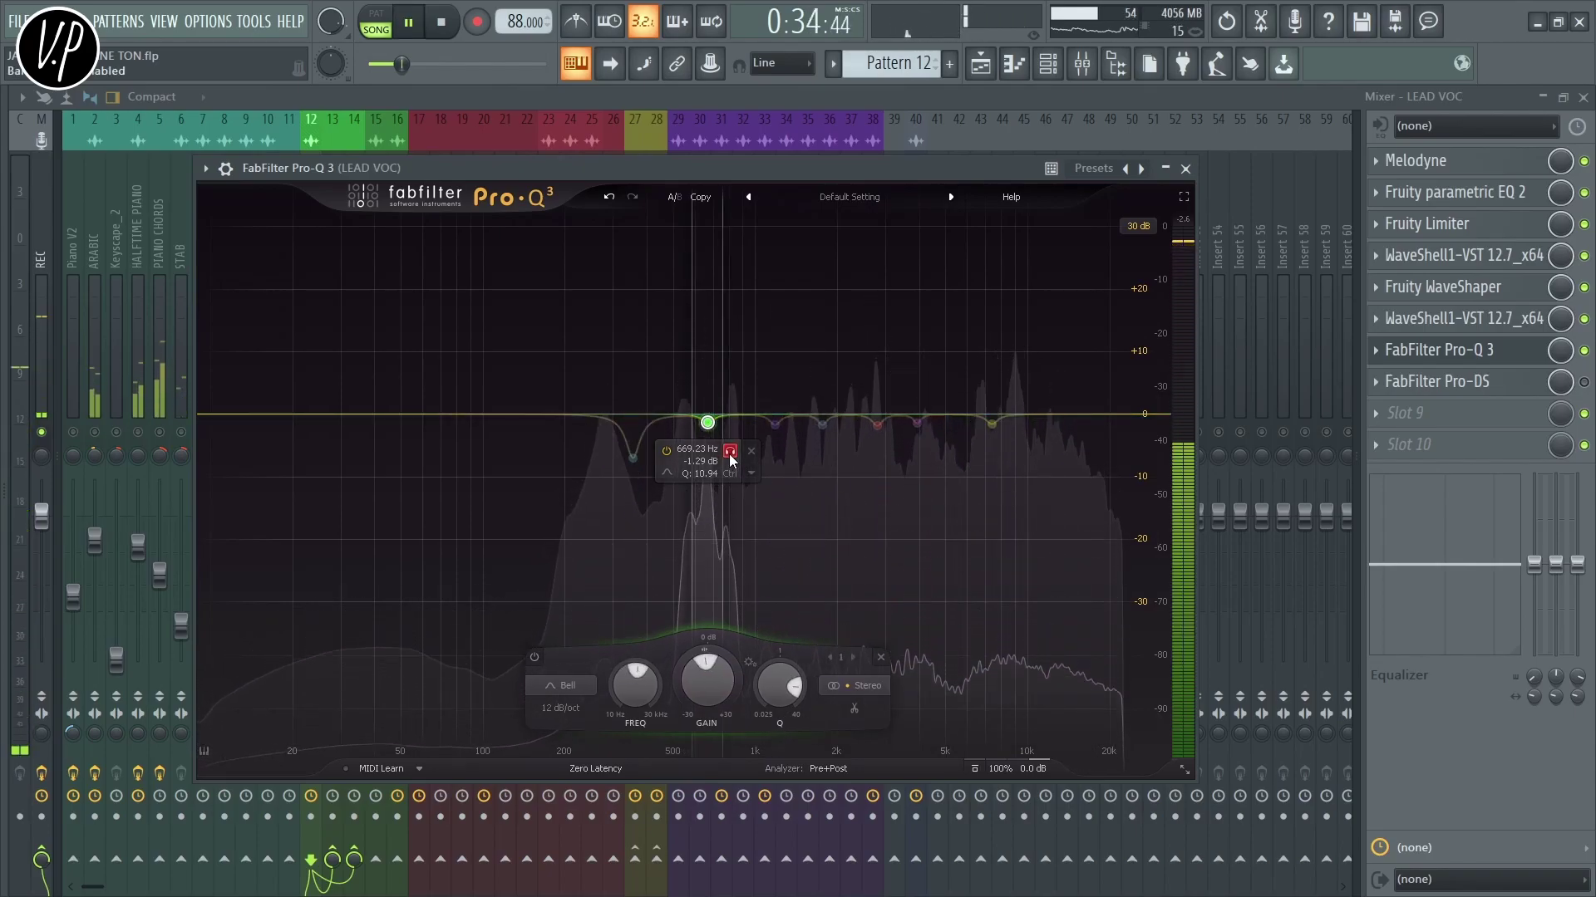
pyautogui.press('space')
# Audition the 7409.3 Hz and 3915.1 Hz bands of Pro-Q 3 in solo, one after the other
pyautogui.click(1014, 454)
pyautogui.press('space')
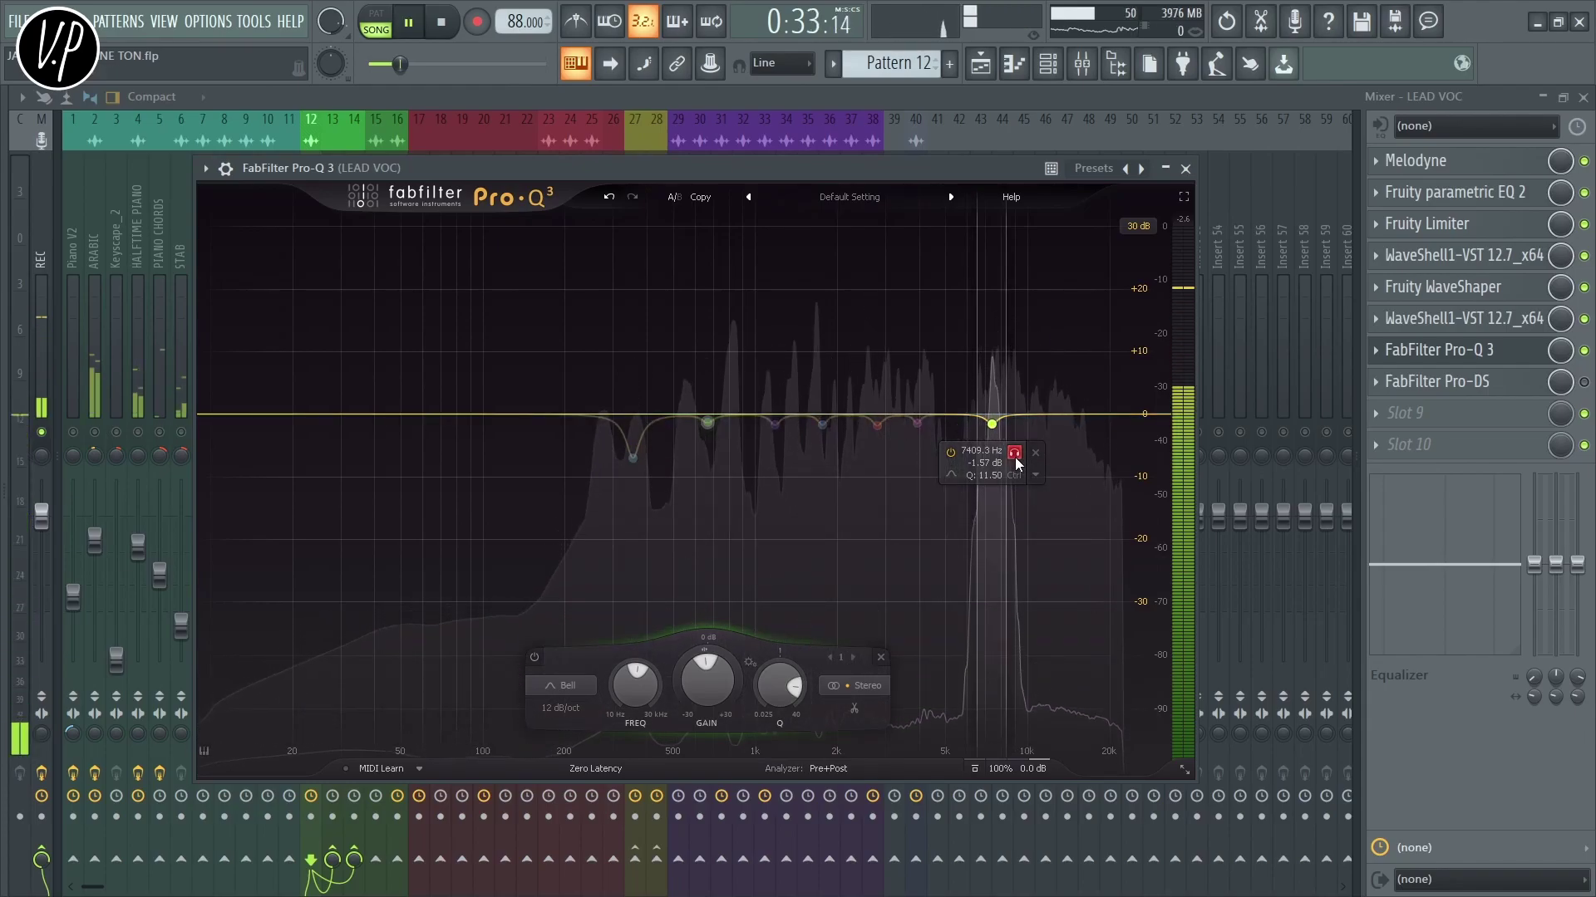
pyautogui.click(917, 423)
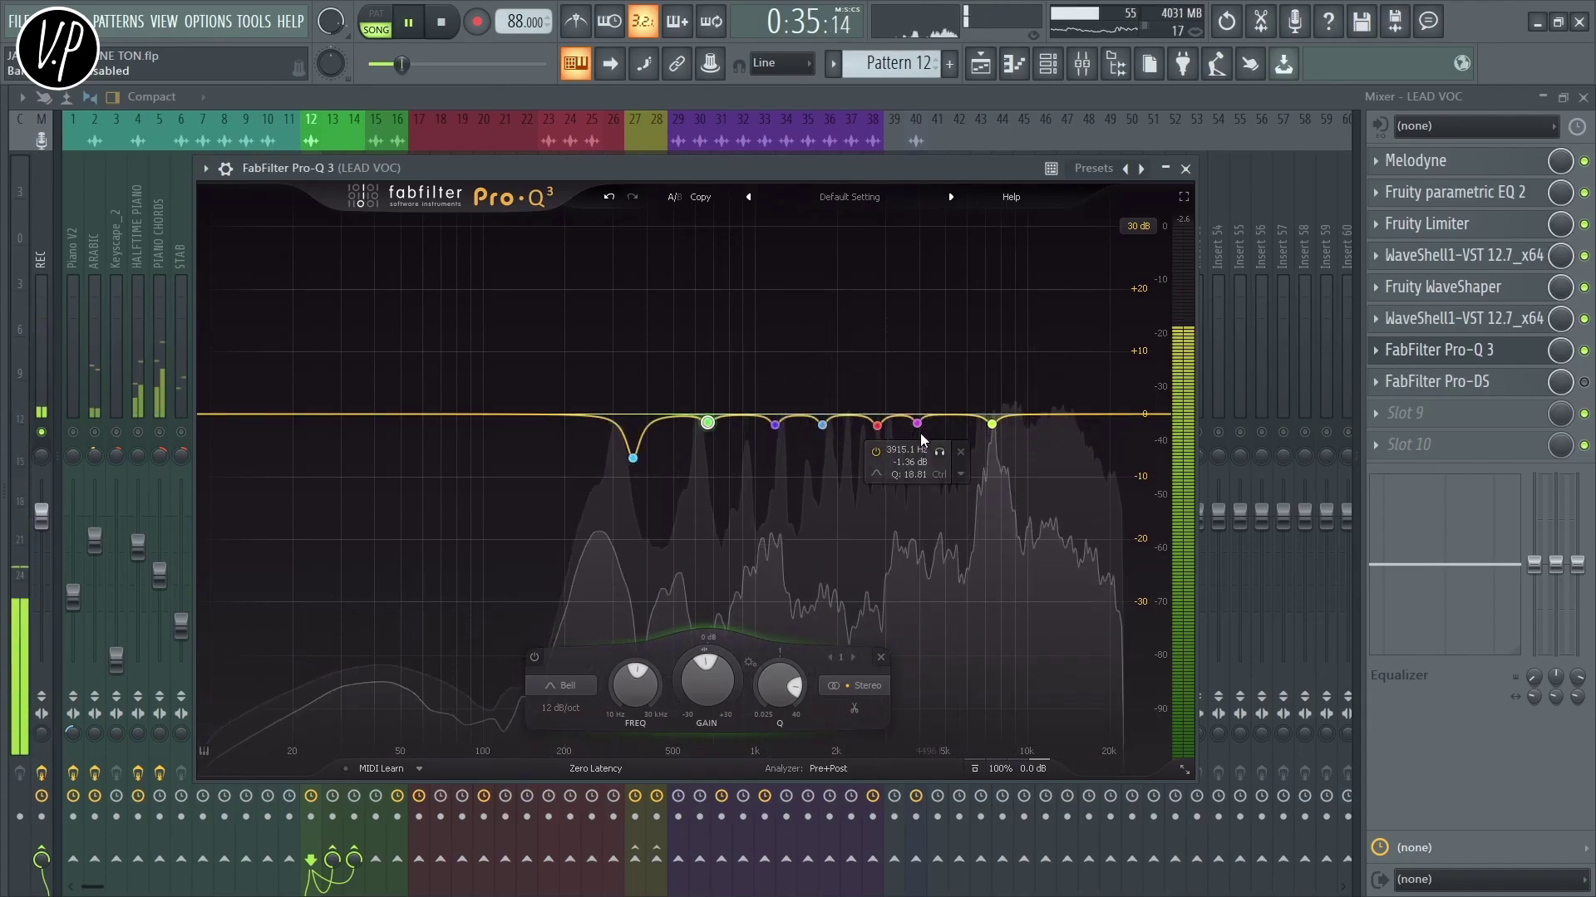
pyautogui.click(939, 453)
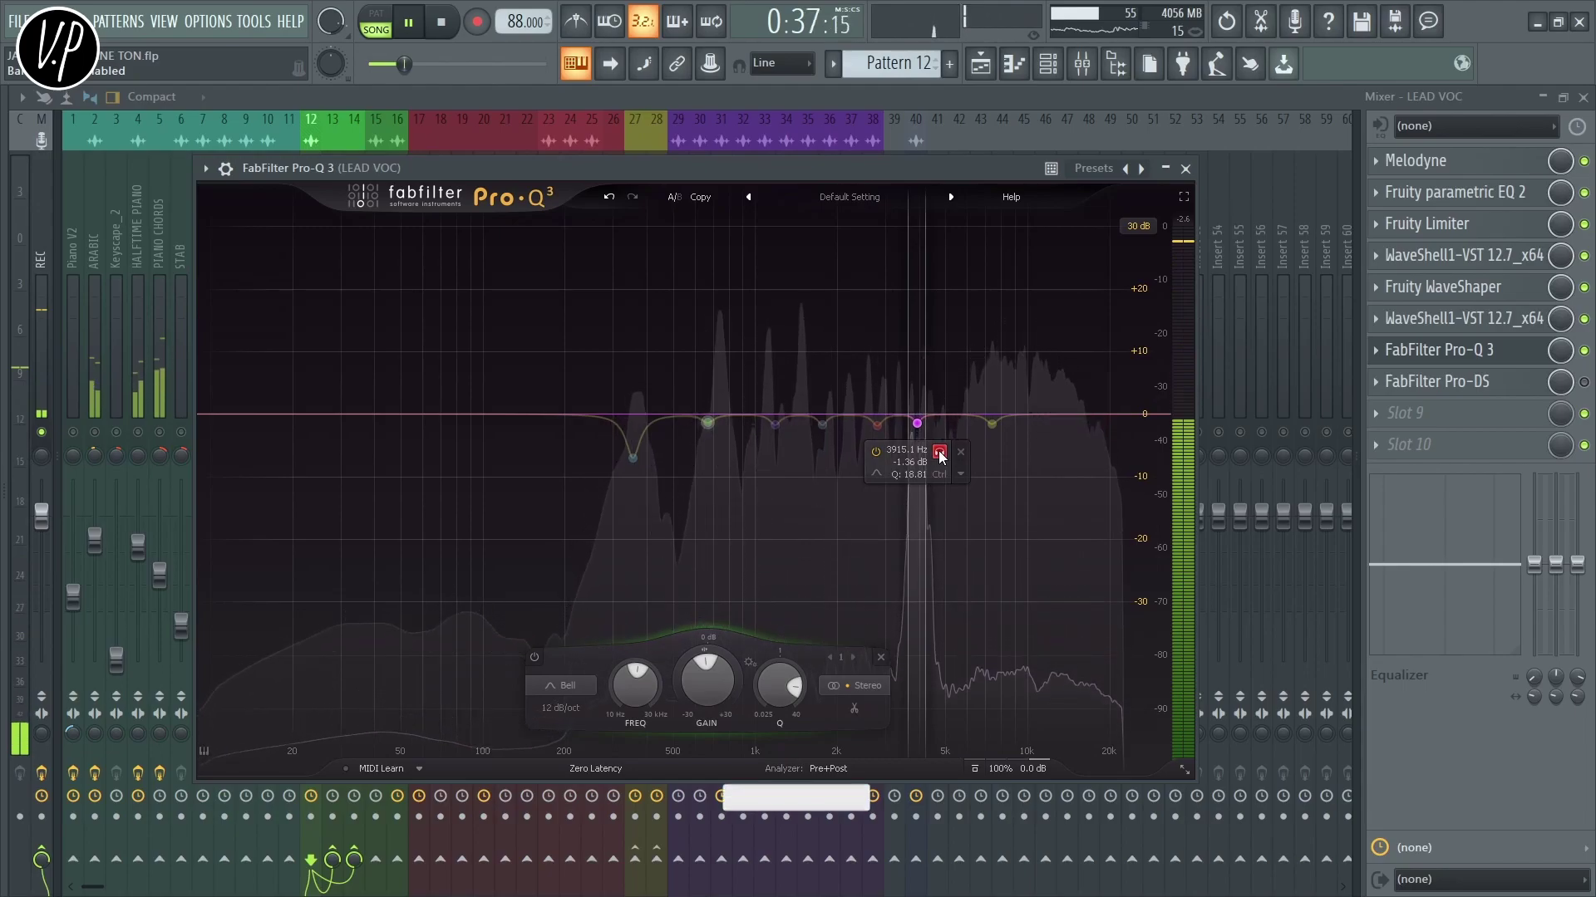
pyautogui.click(939, 453)
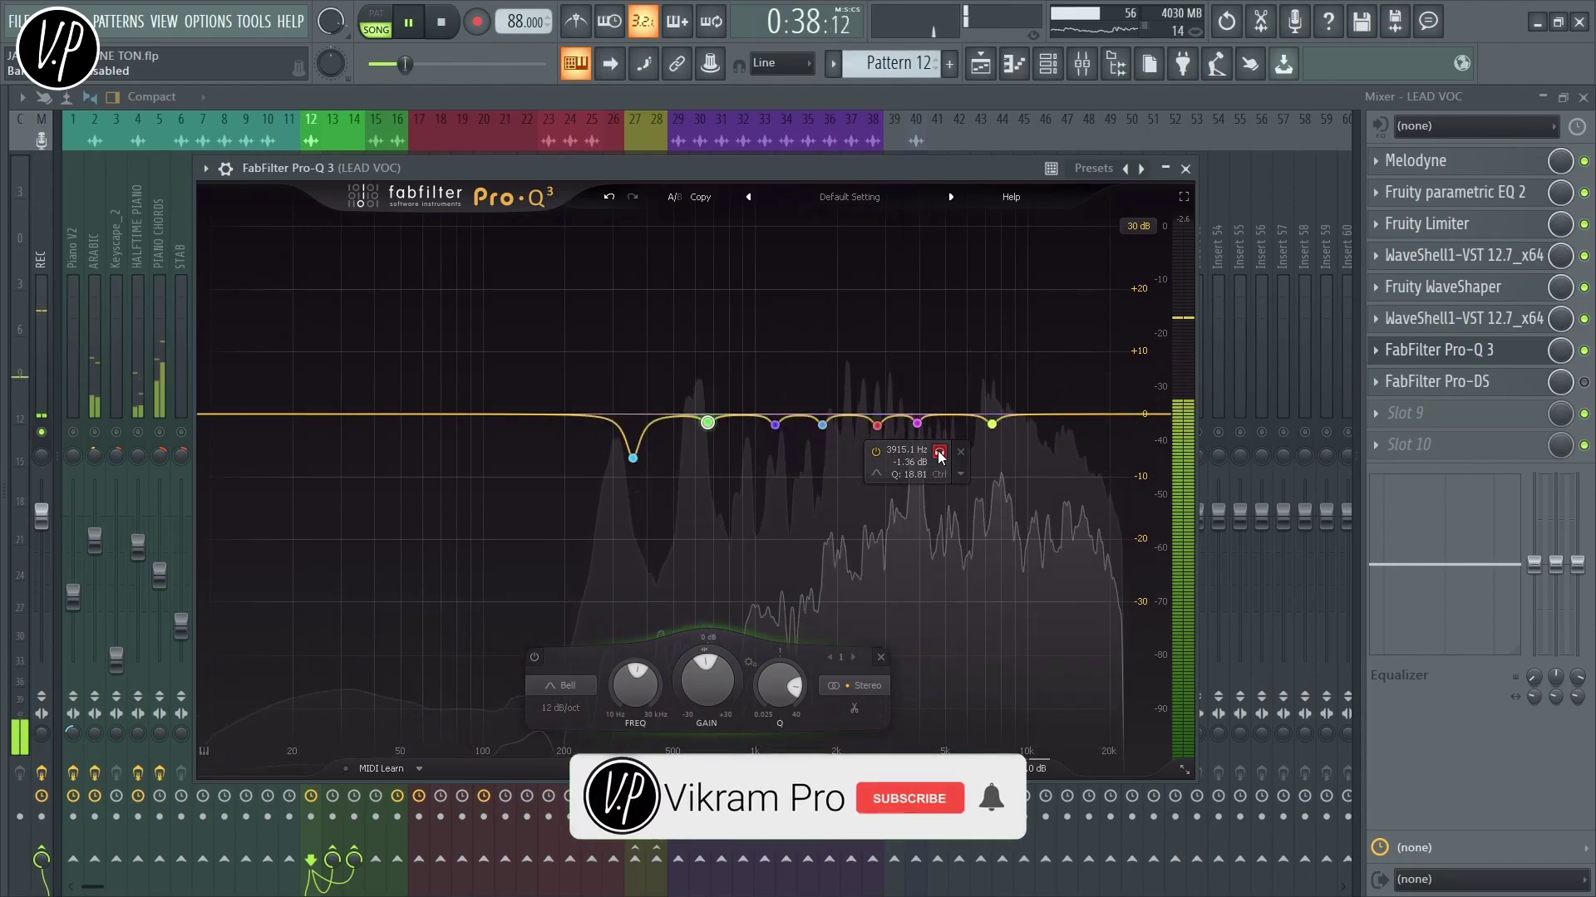
# Audition the 1756.6 Hz band in solo, stop playback and close Pro-Q 3
pyautogui.click(822, 425)
pyautogui.click(846, 452)
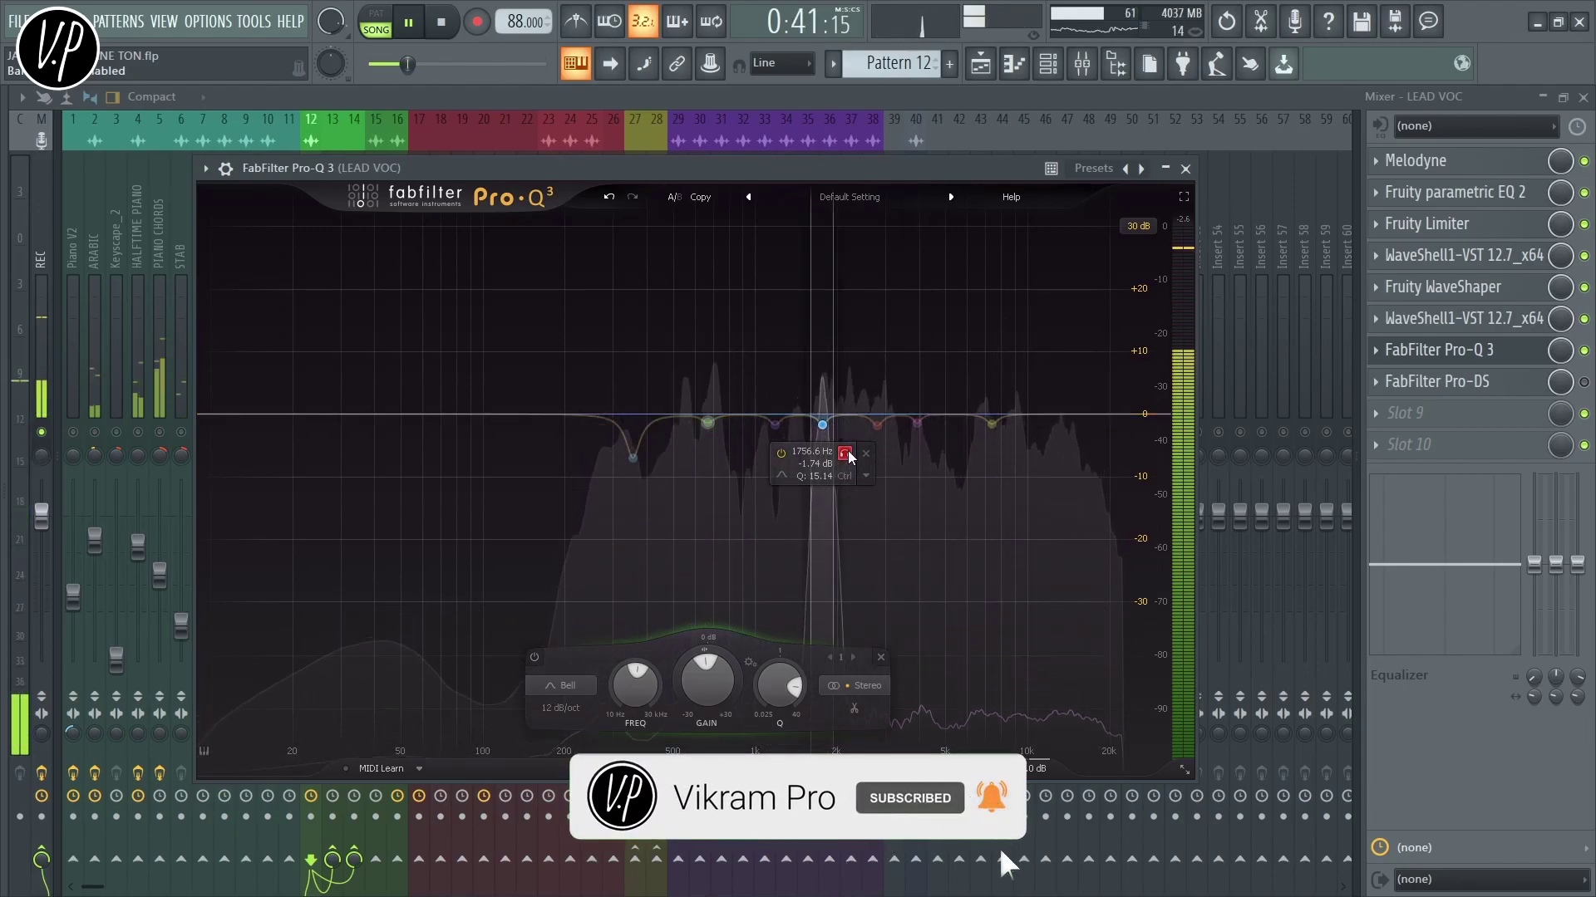
pyautogui.click(848, 456)
pyautogui.press('space')
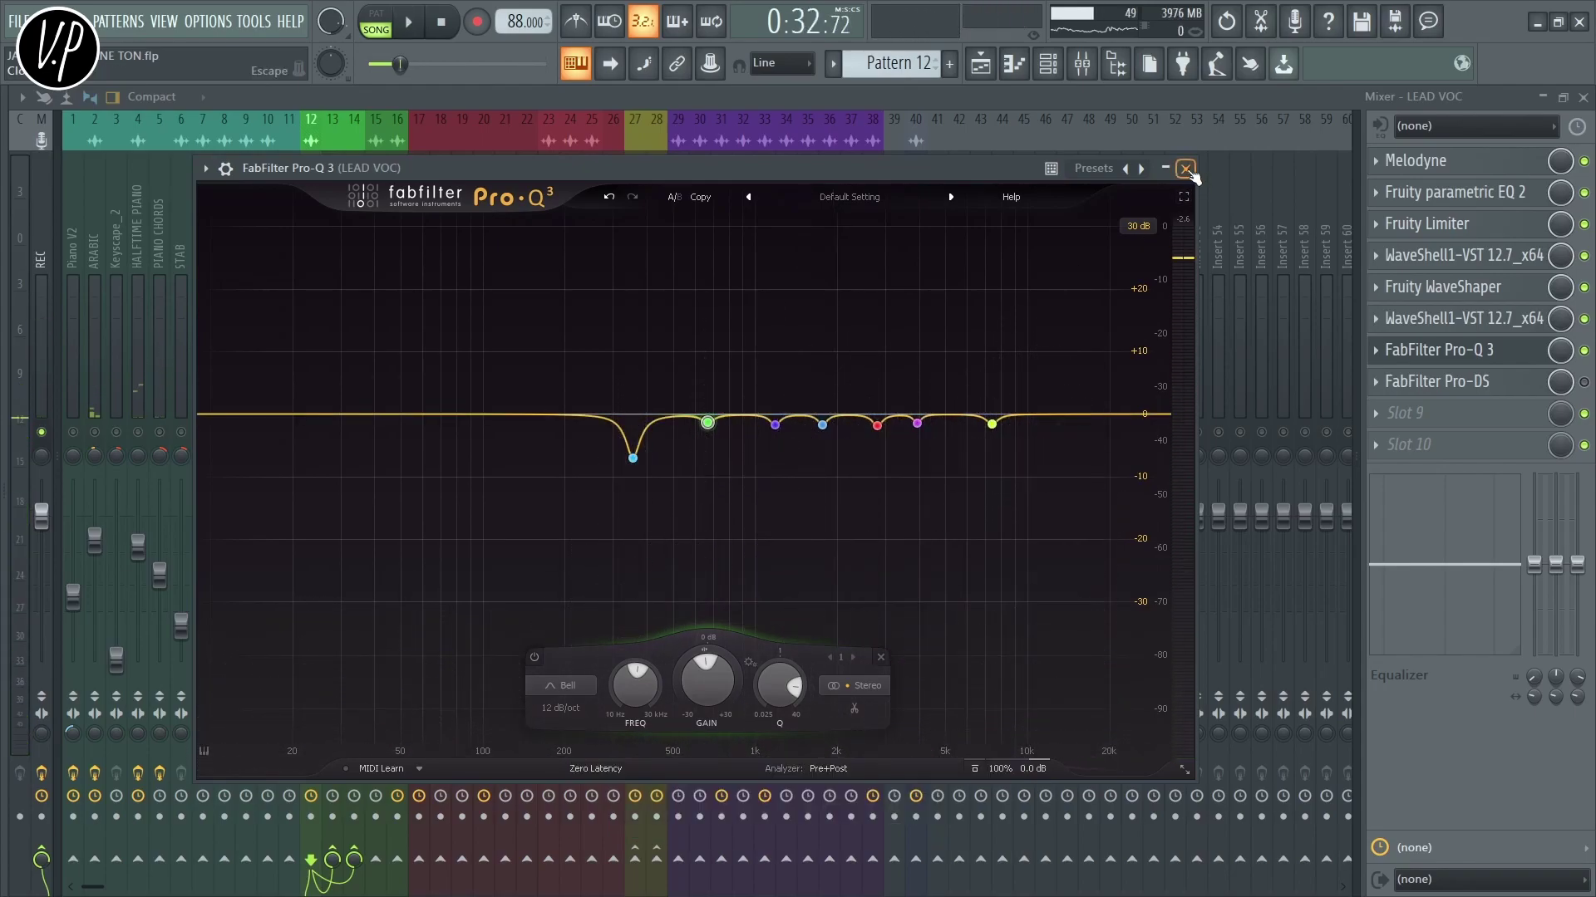
pyautogui.click(1186, 169)
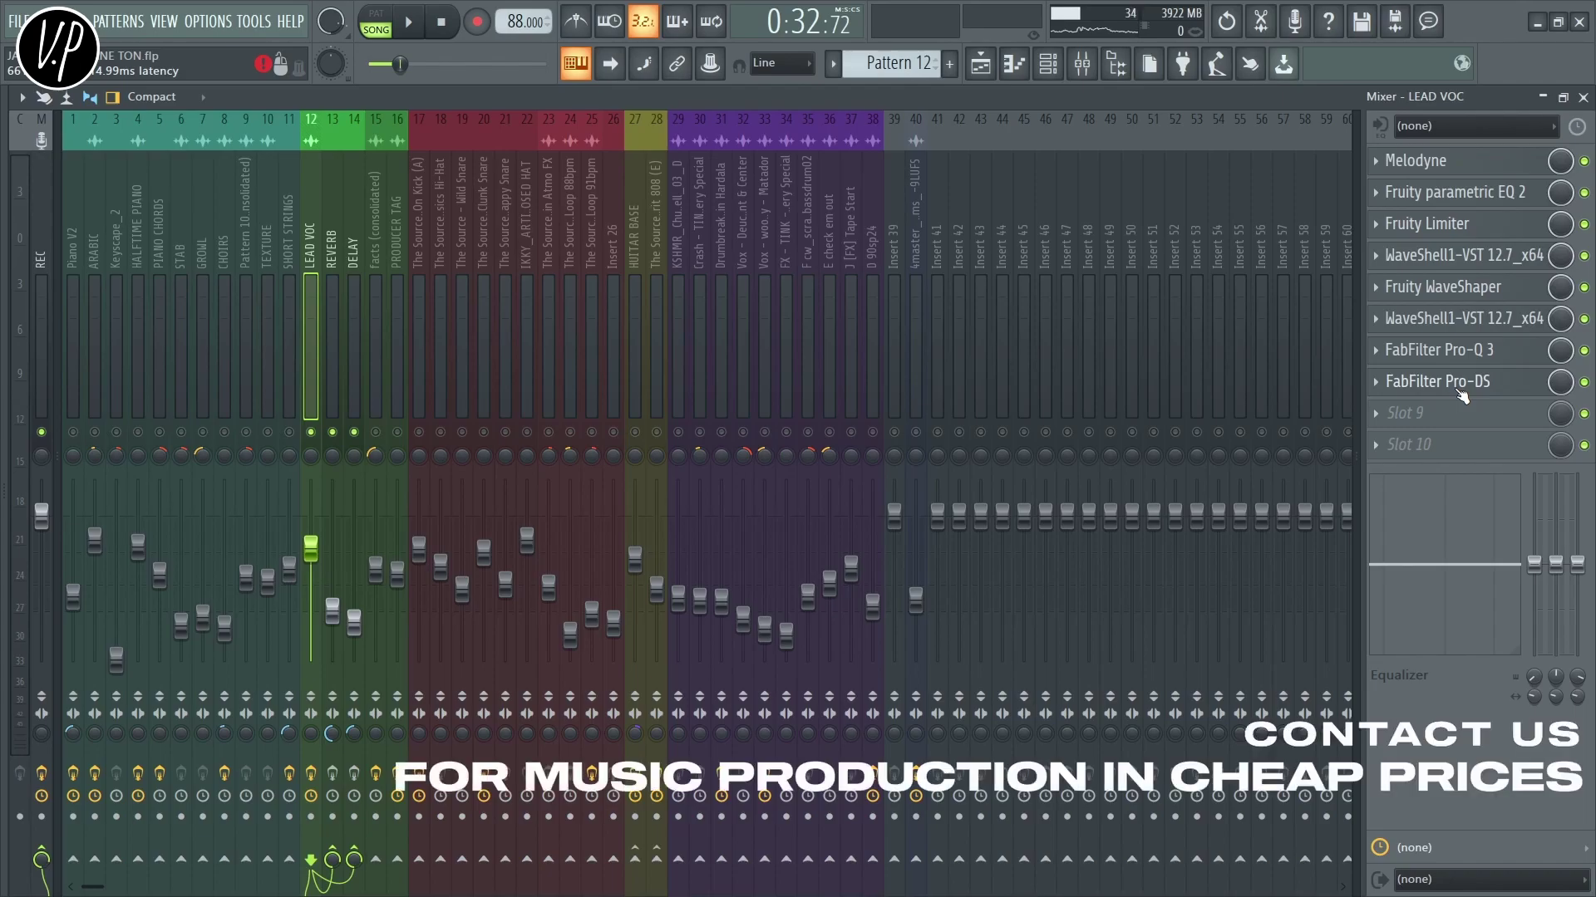
# Enable FabFilter Pro-DS on LEAD VOC, audition its triggering signal during playback, and close the plugin
pyautogui.click(1460, 383)
pyautogui.press('space')
pyautogui.click(72, 400)
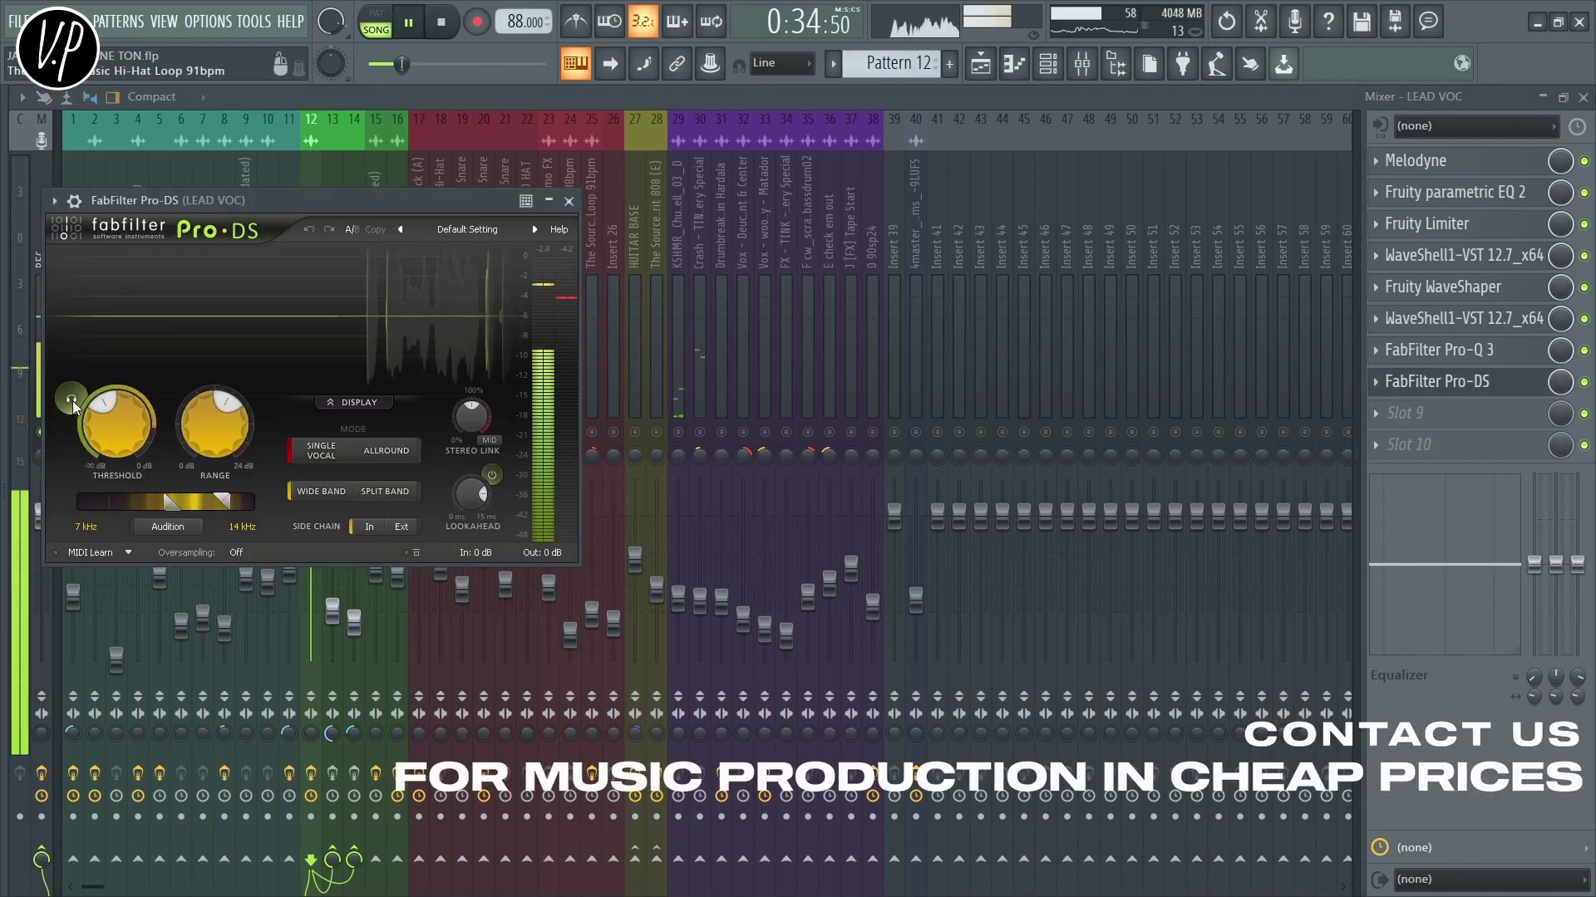
pyautogui.click(568, 203)
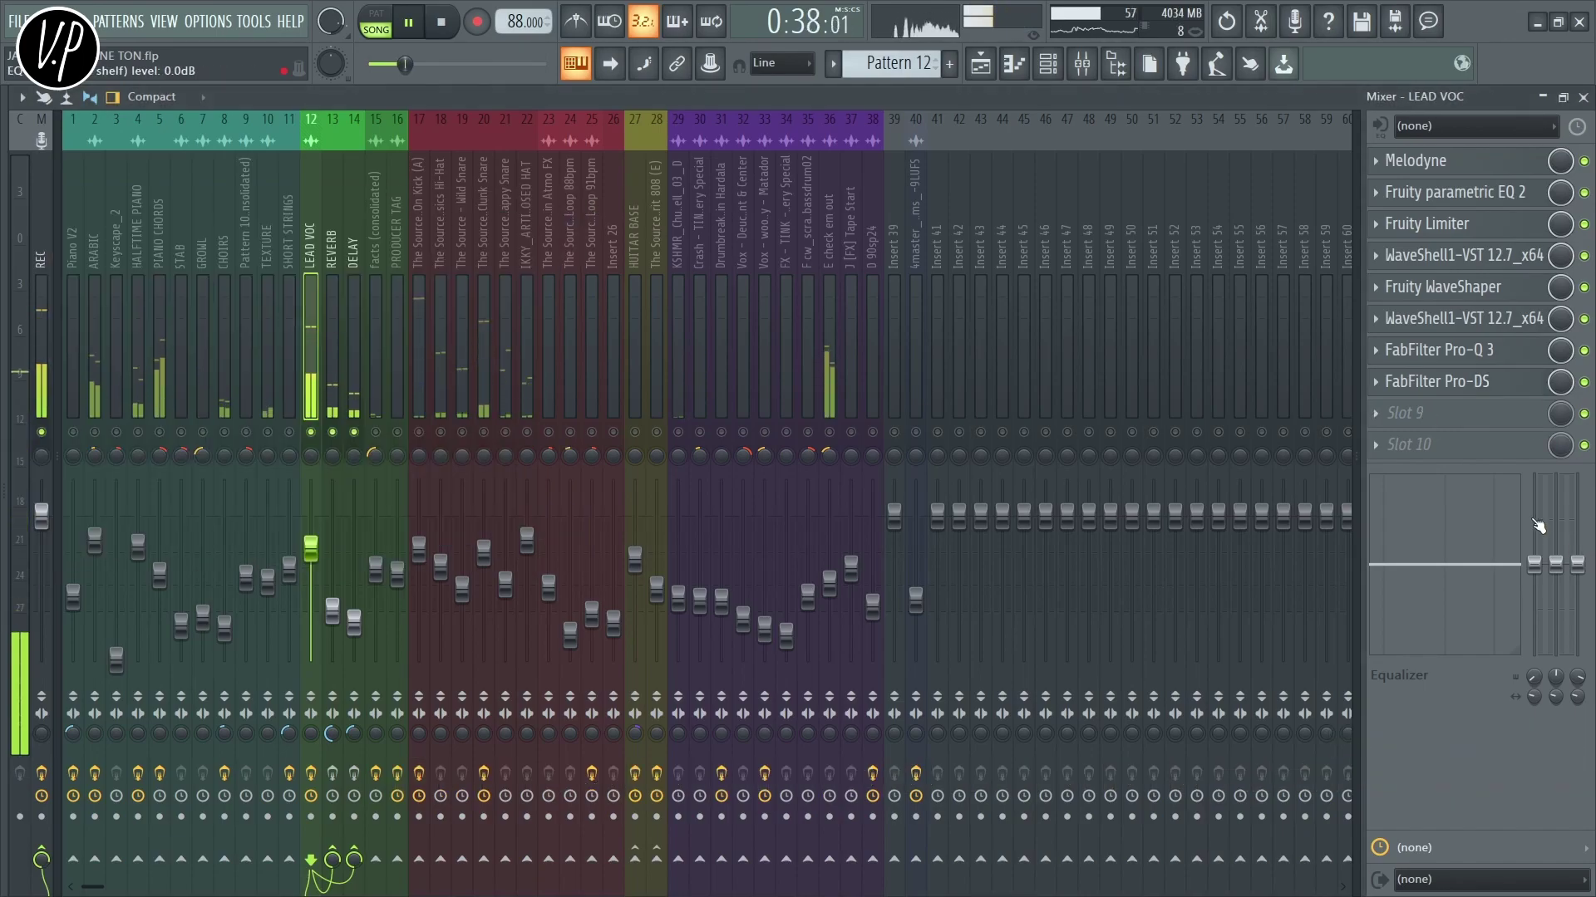
pyautogui.press('space')
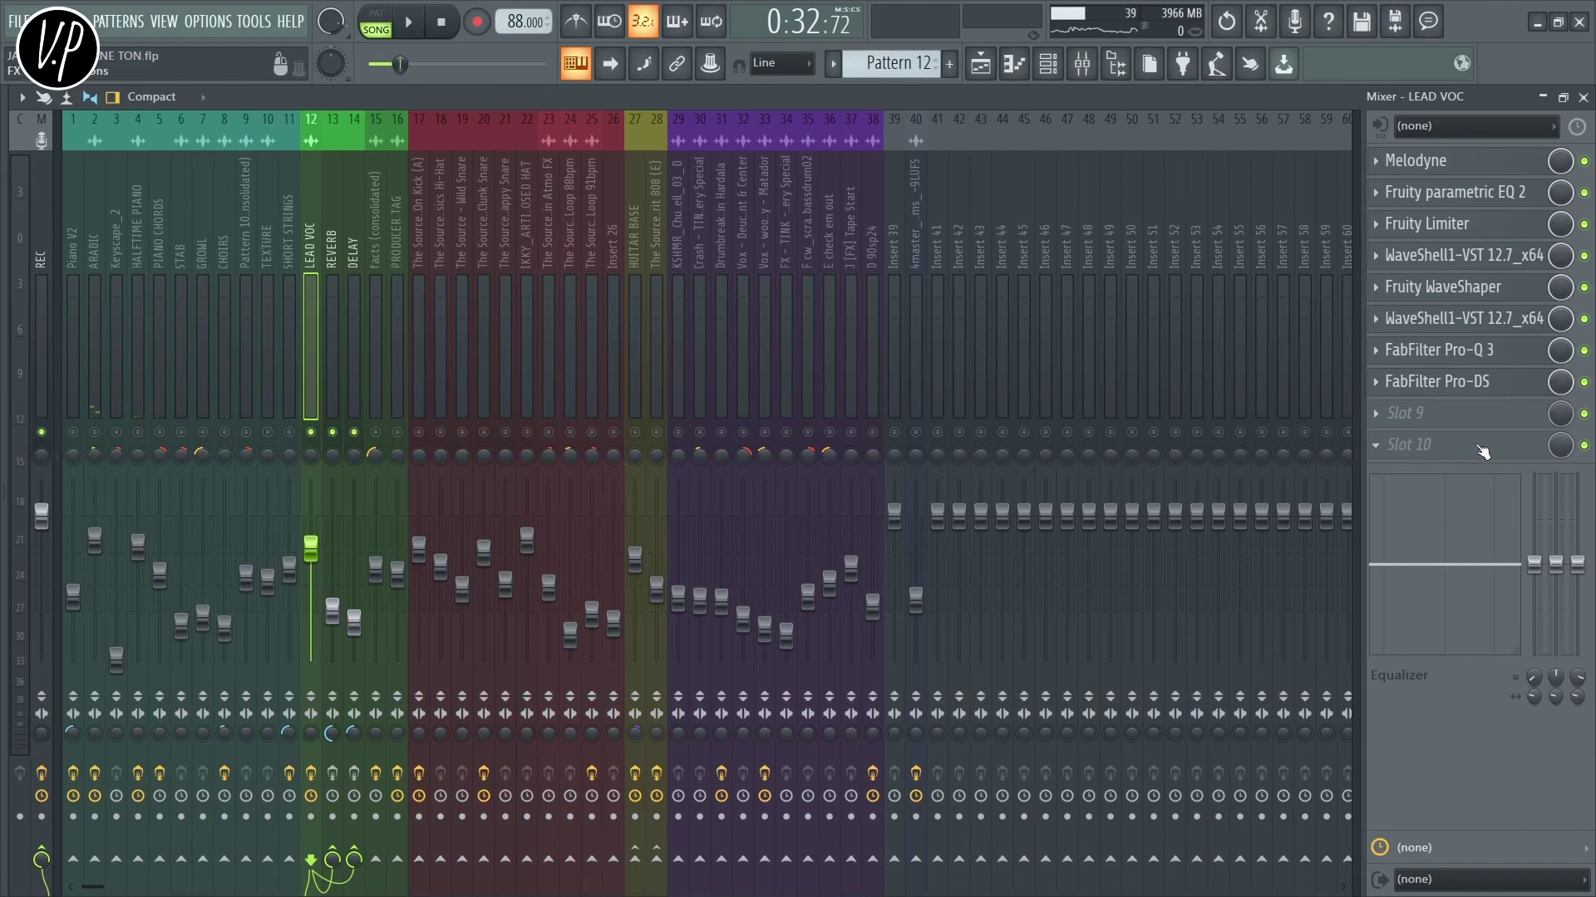
# Load Fruity Parametric EQ 2 into slot 9 of LEAD VOC and place its window clear of the effect rack
pyautogui.click(1450, 428)
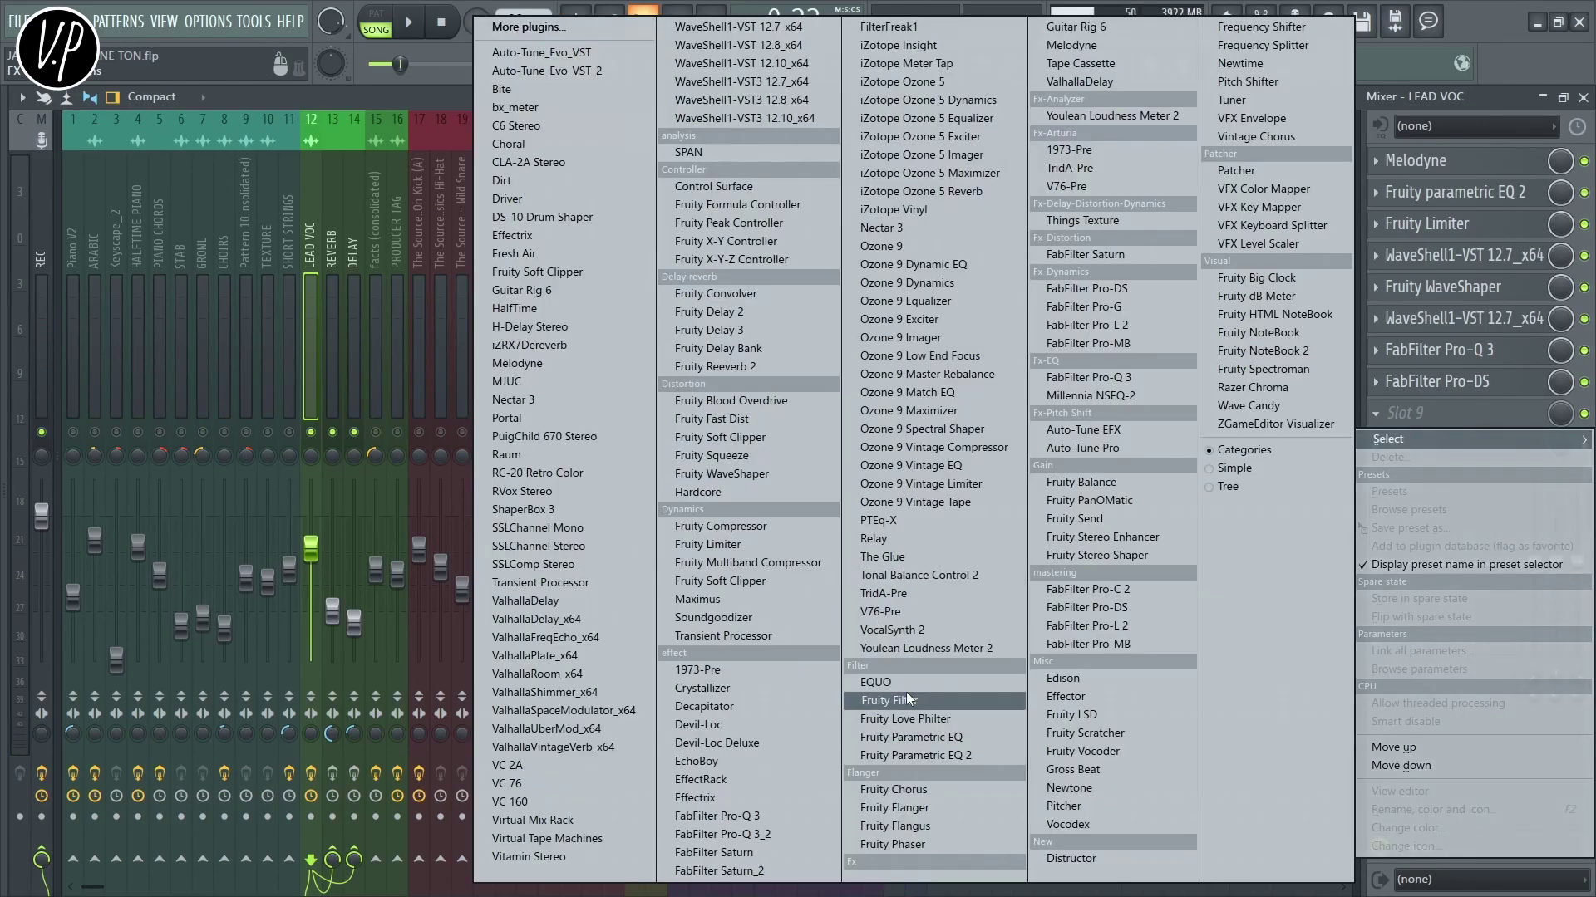
pyautogui.click(943, 753)
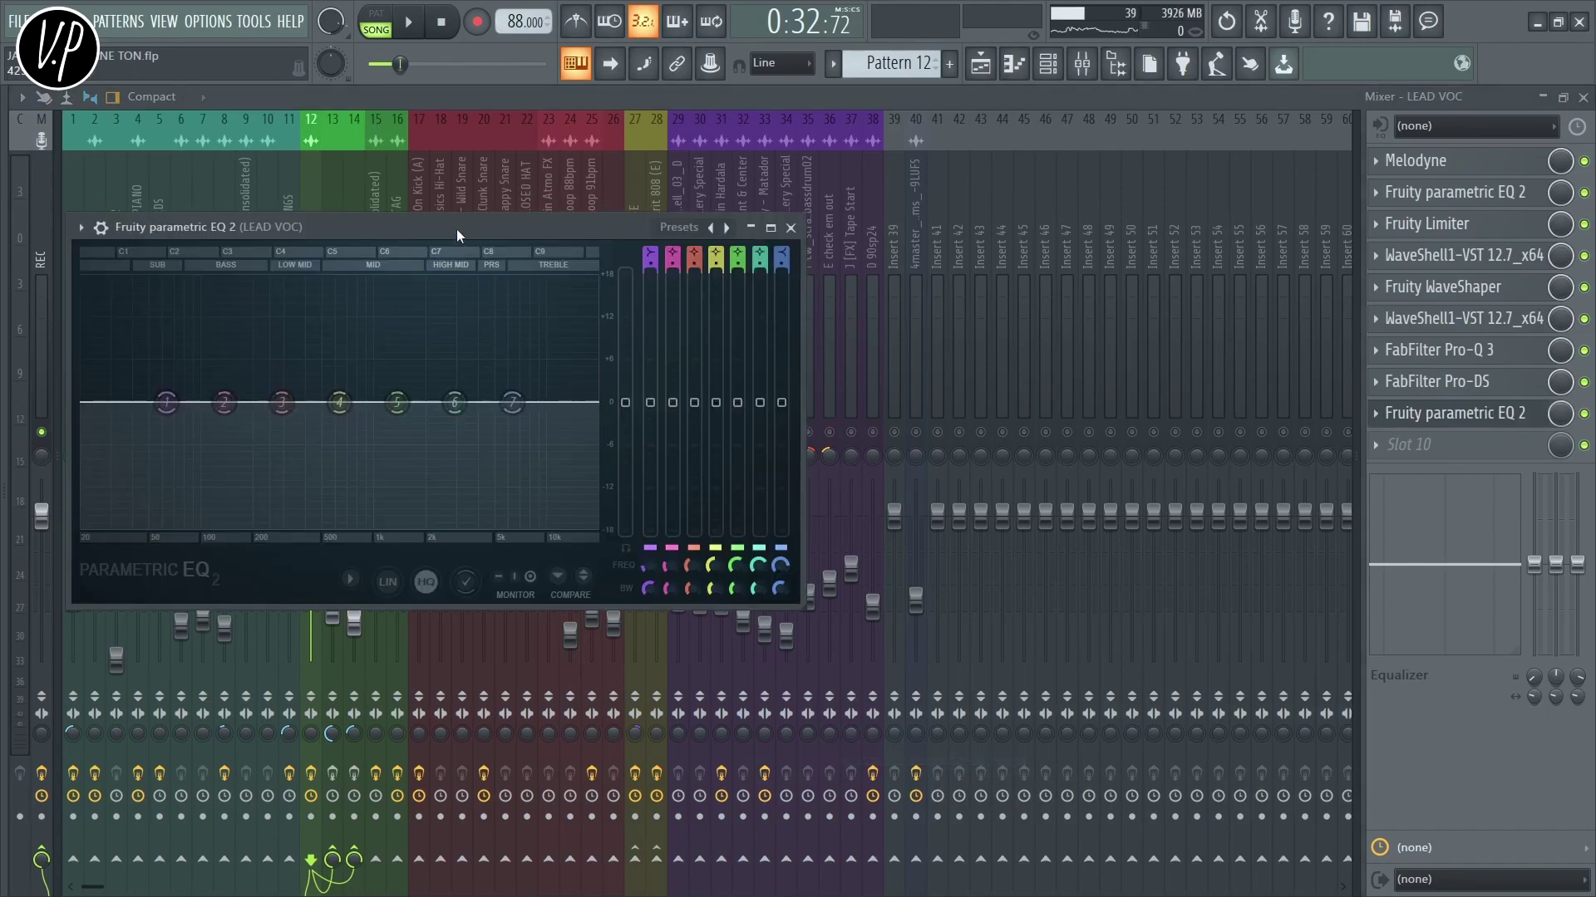
pyautogui.moveTo(456, 227); pyautogui.dragTo(641, 183)
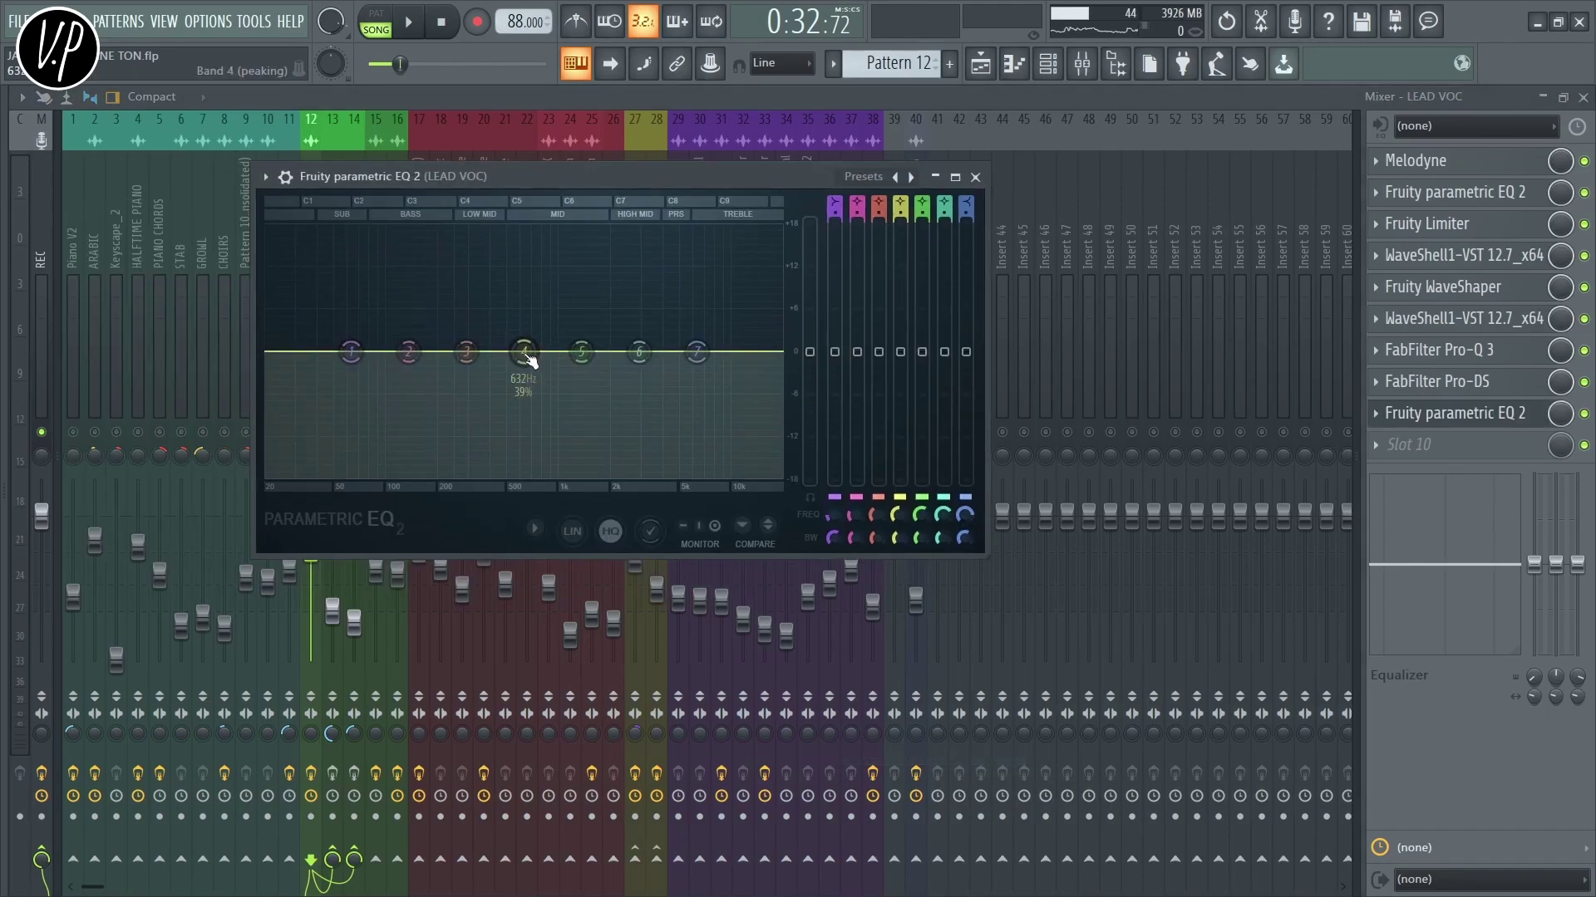
# Move band 4 of the new EQ to the upper end of the treble, audition it boosted, and set it to a slight cut
pyautogui.moveTo(526, 352); pyautogui.dragTo(773, 229)
pyautogui.press('space')
pyautogui.moveTo(900, 227); pyautogui.dragTo(902, 377)
# Narrow band 5 to 9%, sweep it boosted to about 2098 Hz during playback, set it to a slight cut, and close the EQ
pyautogui.scroll(-5, 691, 355)
pyautogui.press('space')
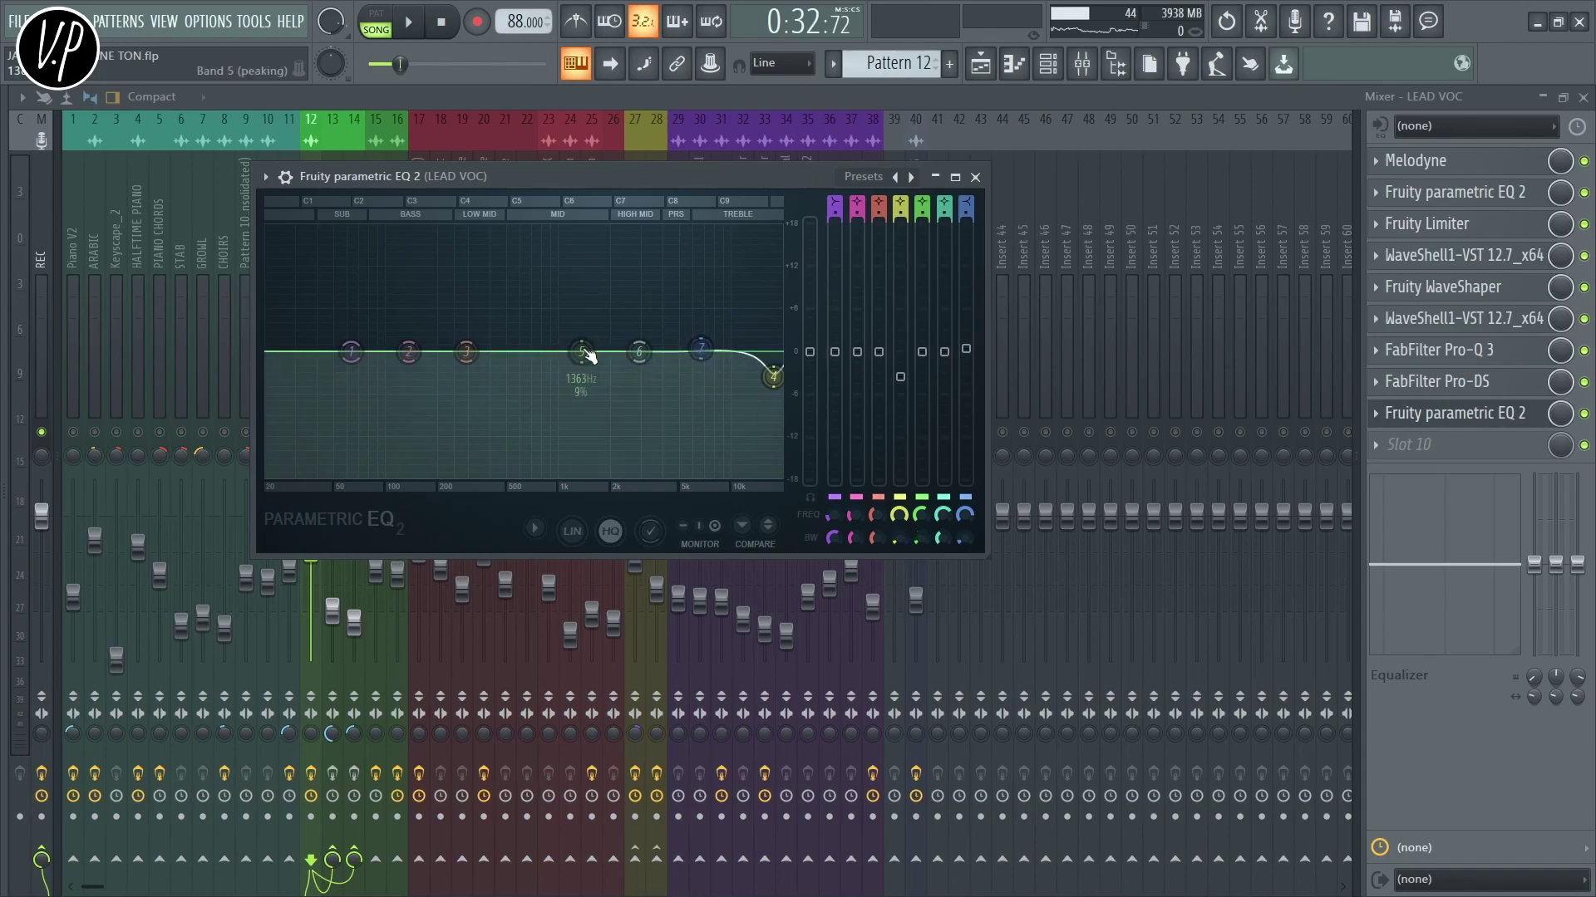
pyautogui.press('space')
pyautogui.moveTo(596, 261); pyautogui.dragTo(614, 229)
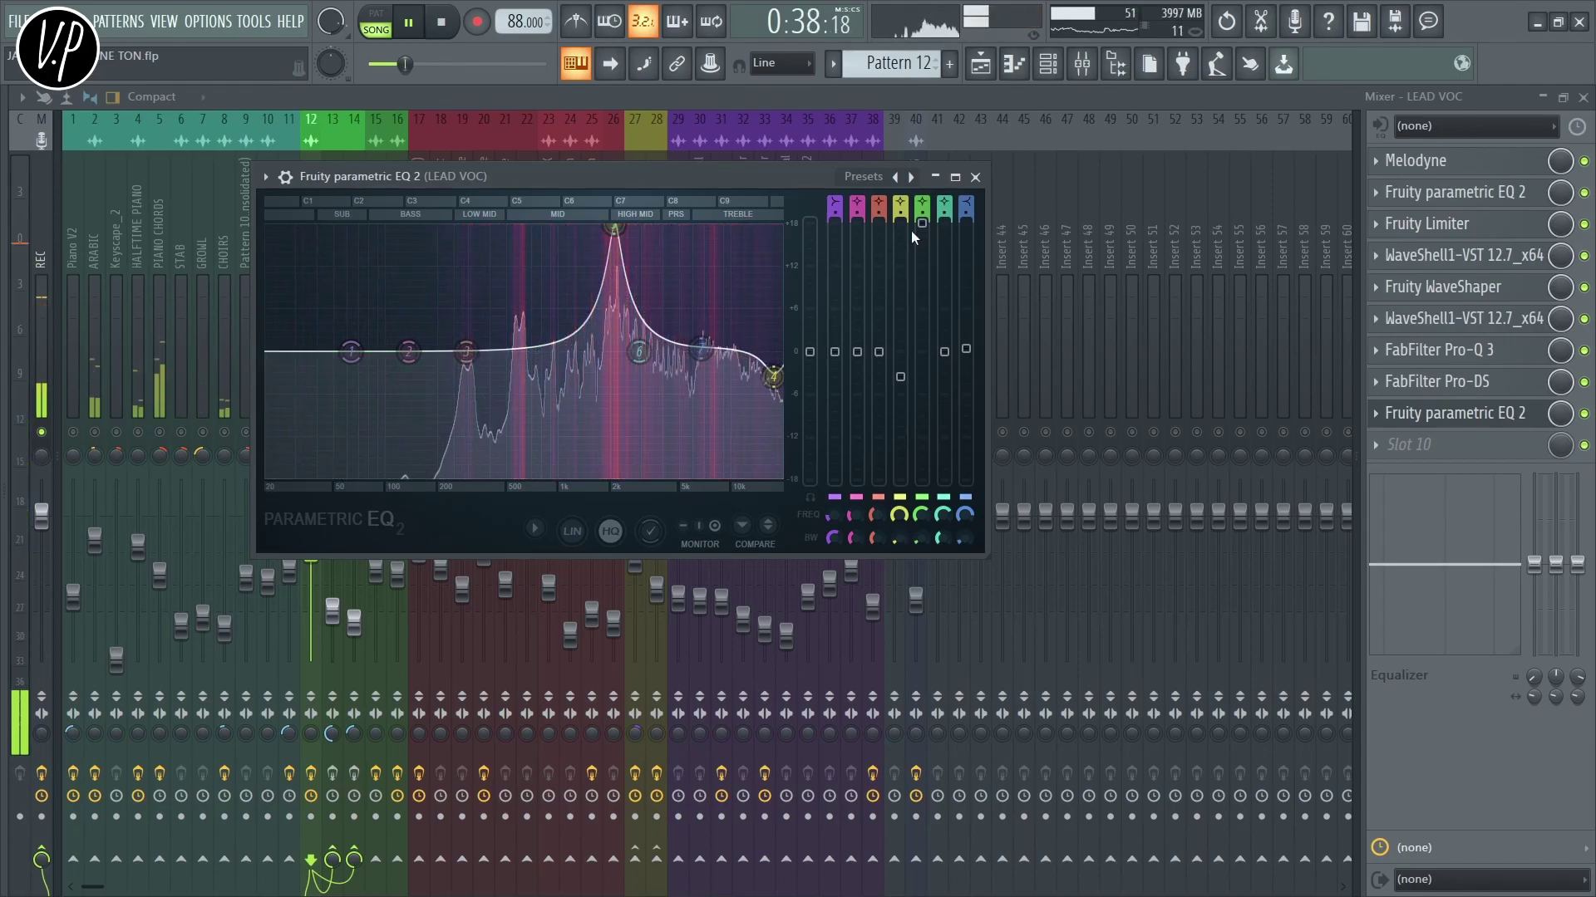
pyautogui.press('space')
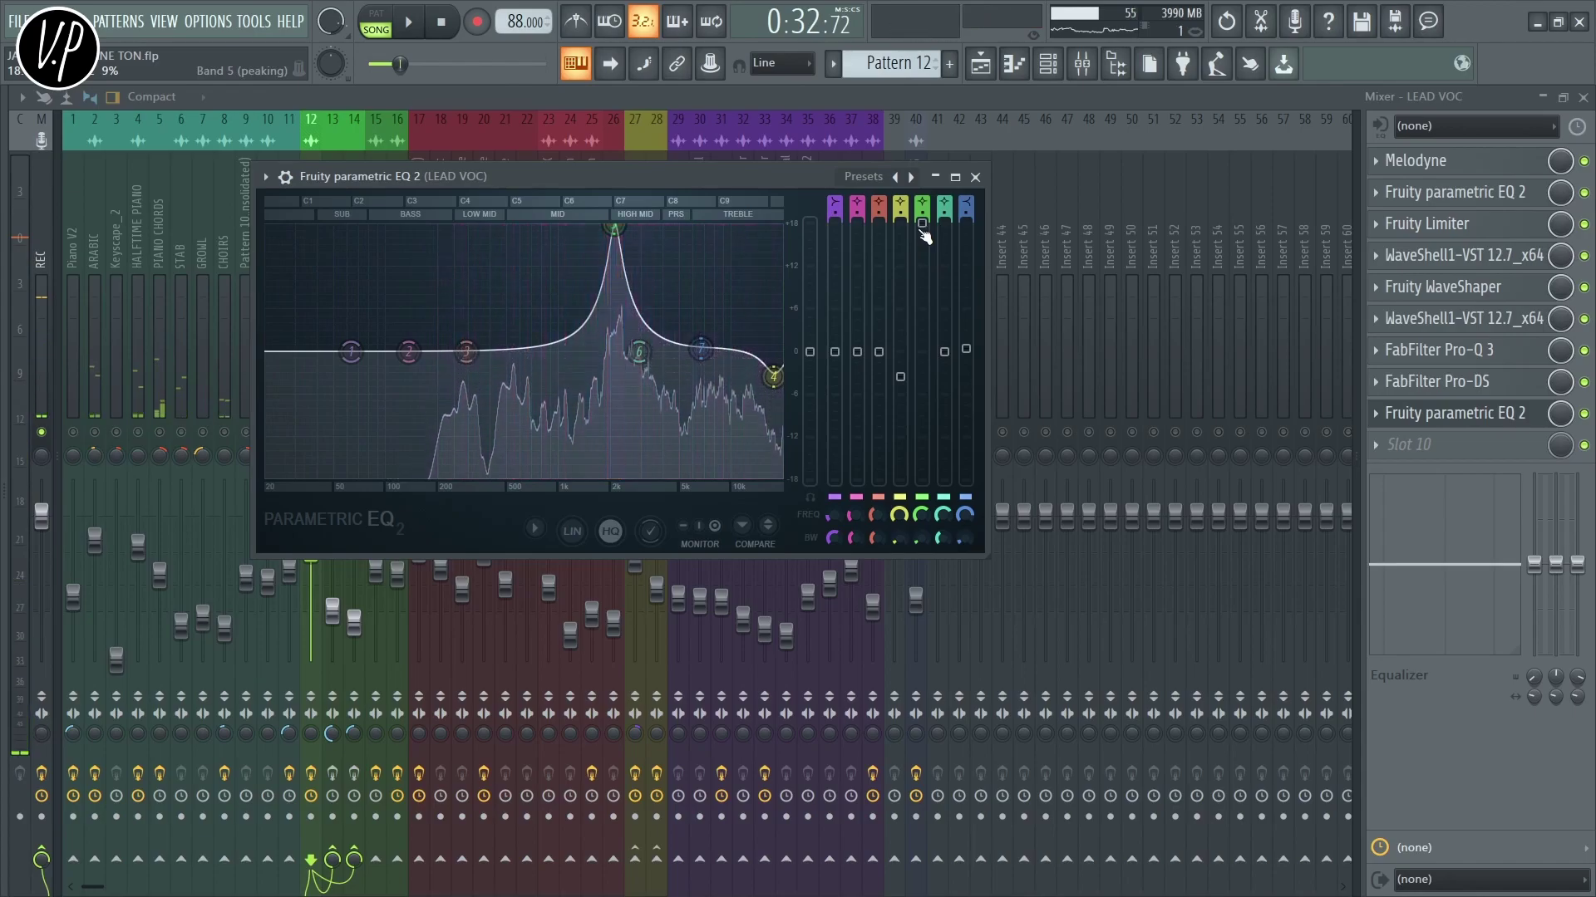
pyautogui.moveTo(924, 236); pyautogui.dragTo(921, 345)
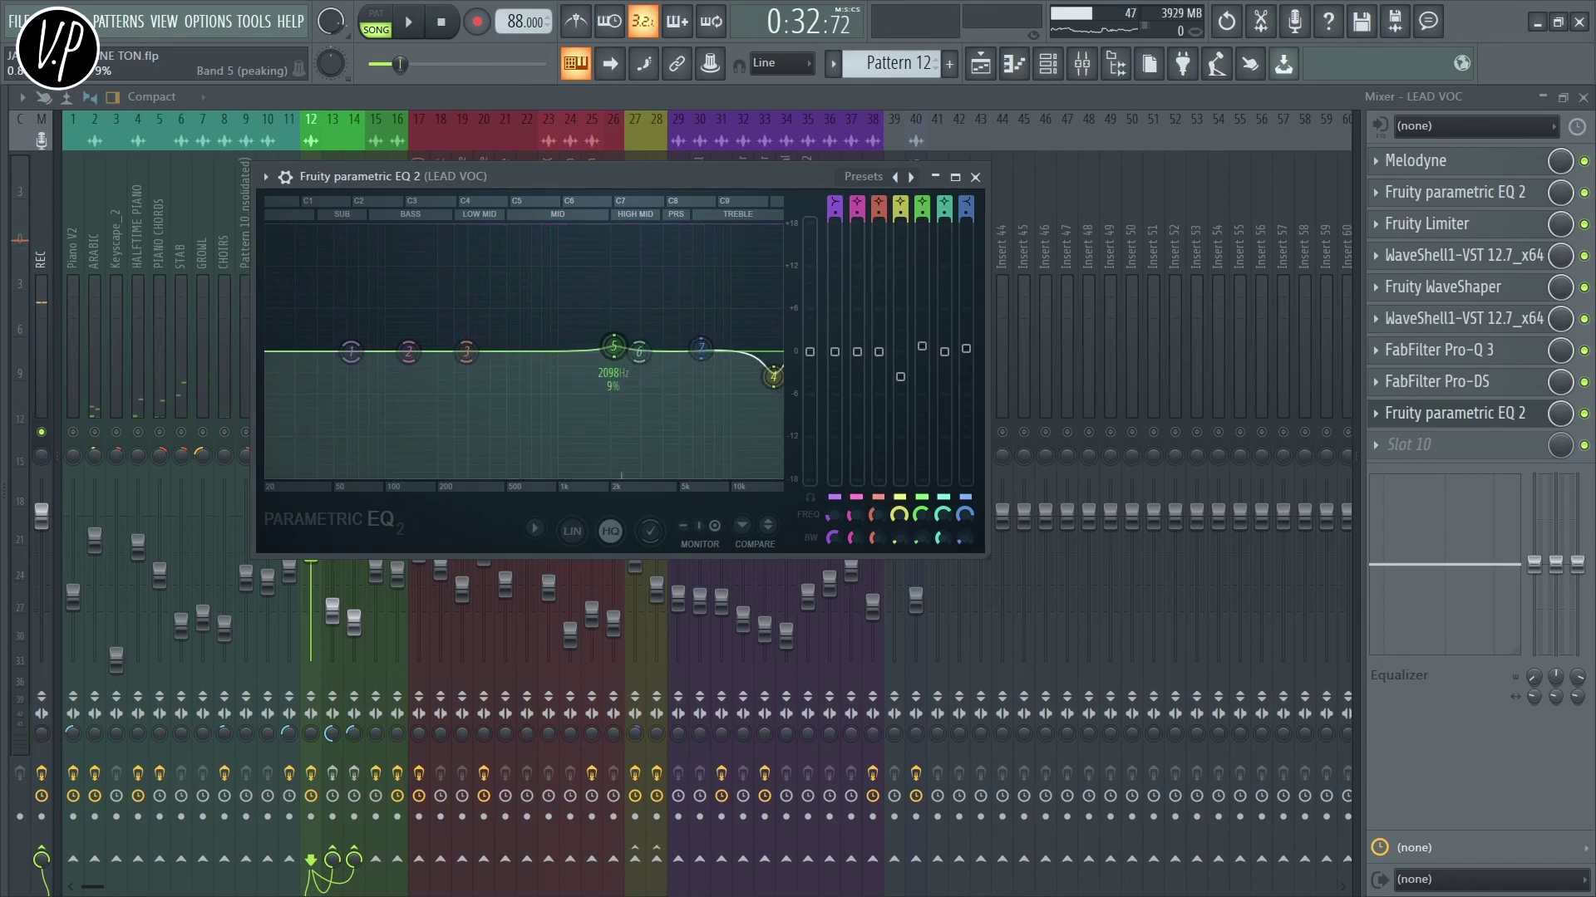
pyautogui.press('space')
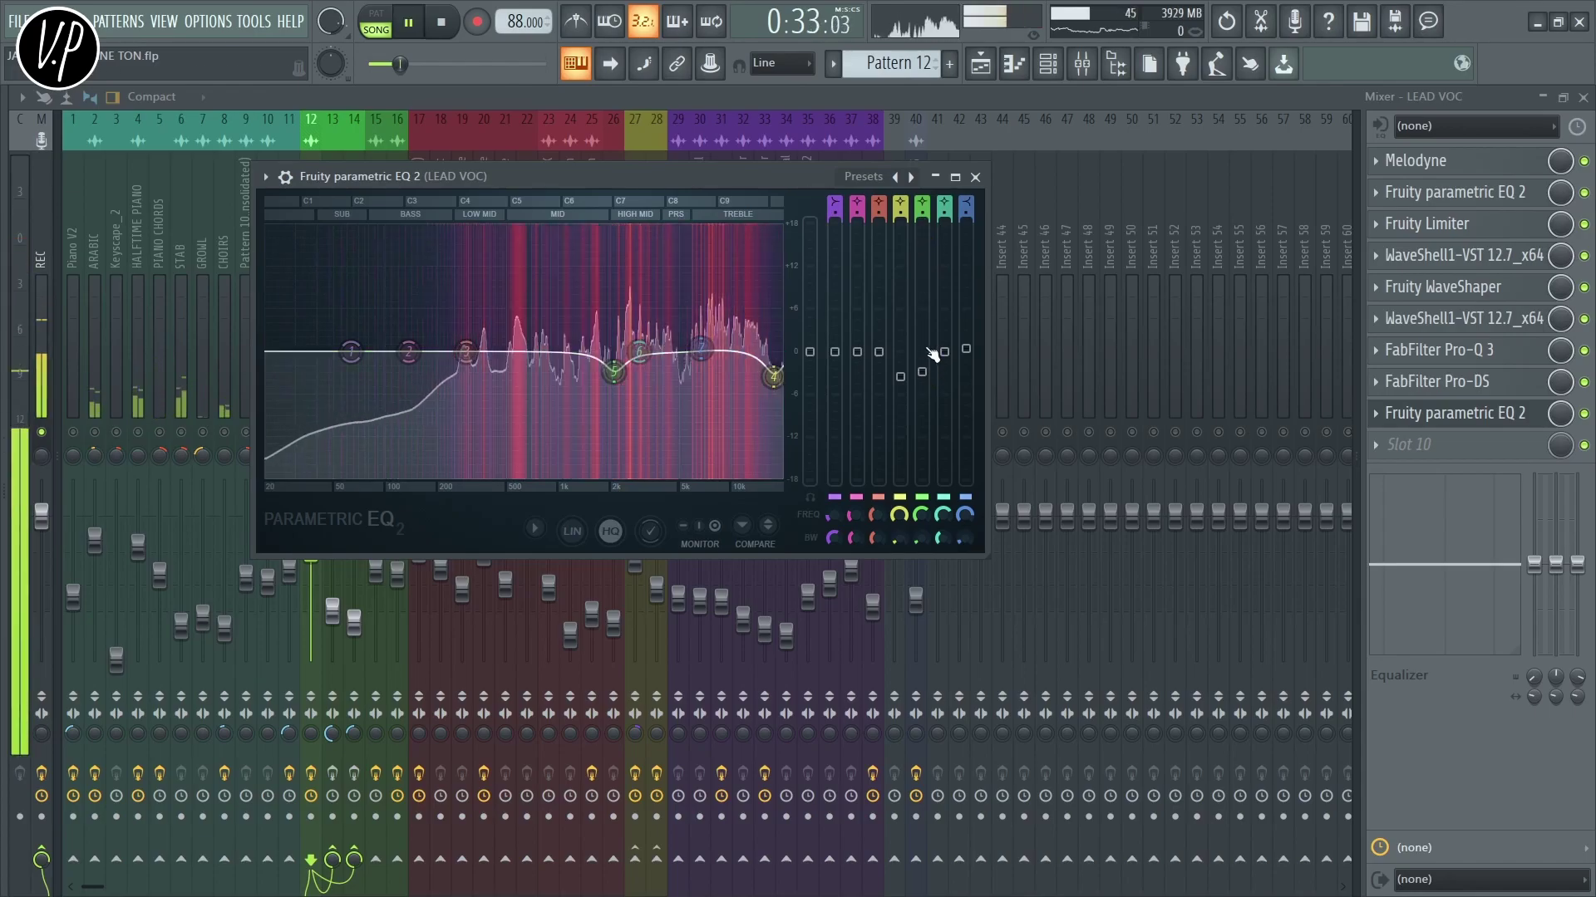
pyautogui.click(976, 177)
pyautogui.press('space')
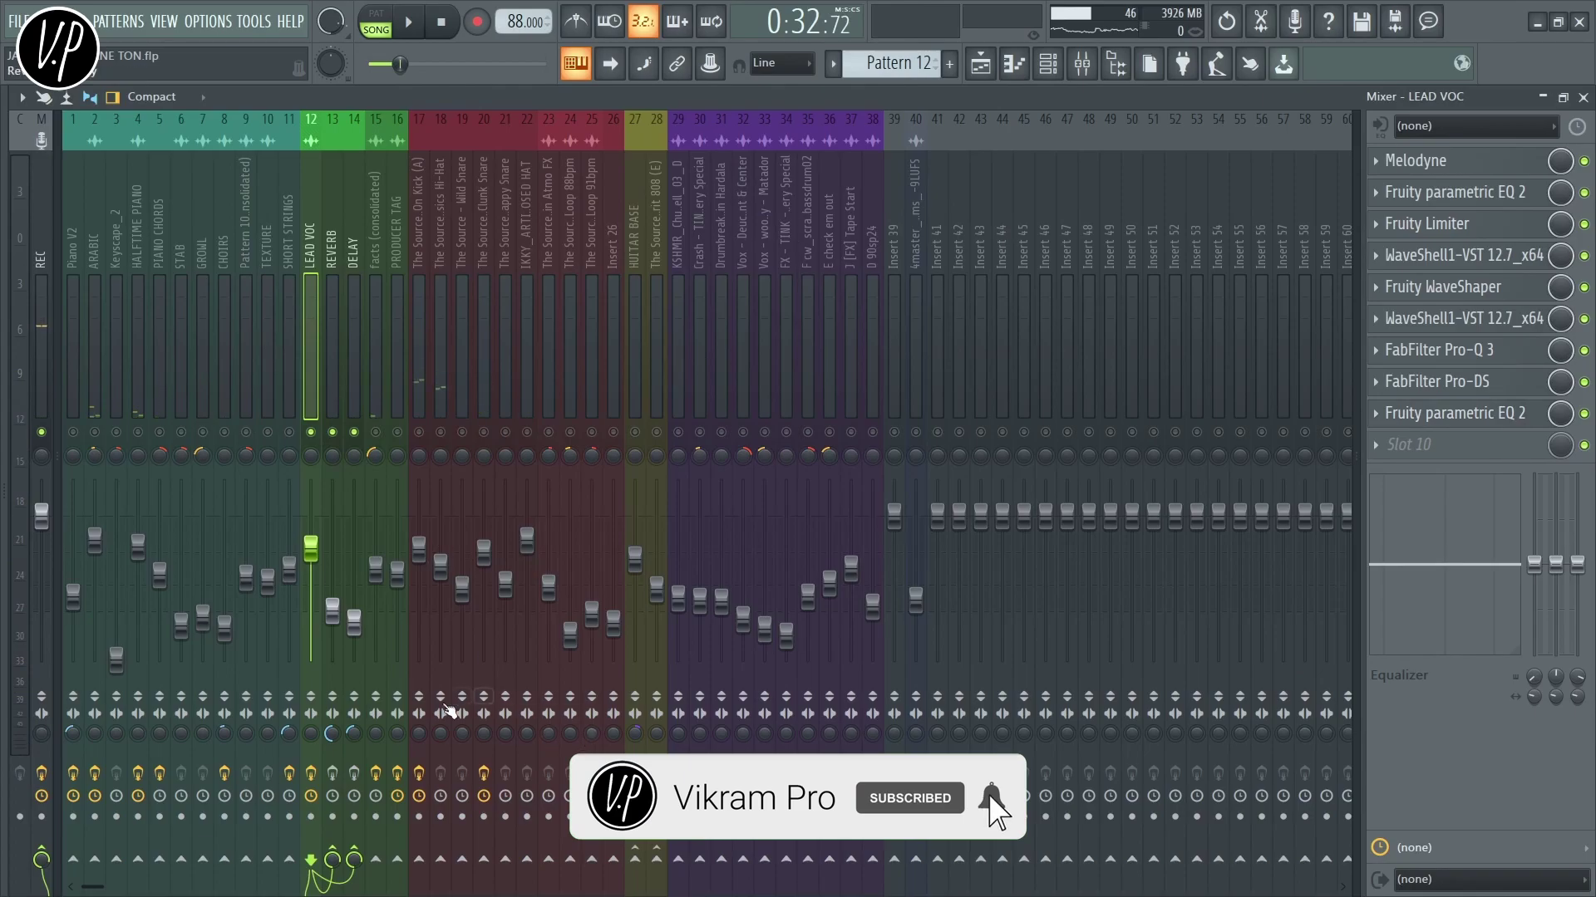
# Play the soloed lead vocal with its reverb and delay and raise the LEAD VOC fader slightly
pyautogui.click(349, 776)
pyautogui.press('space')
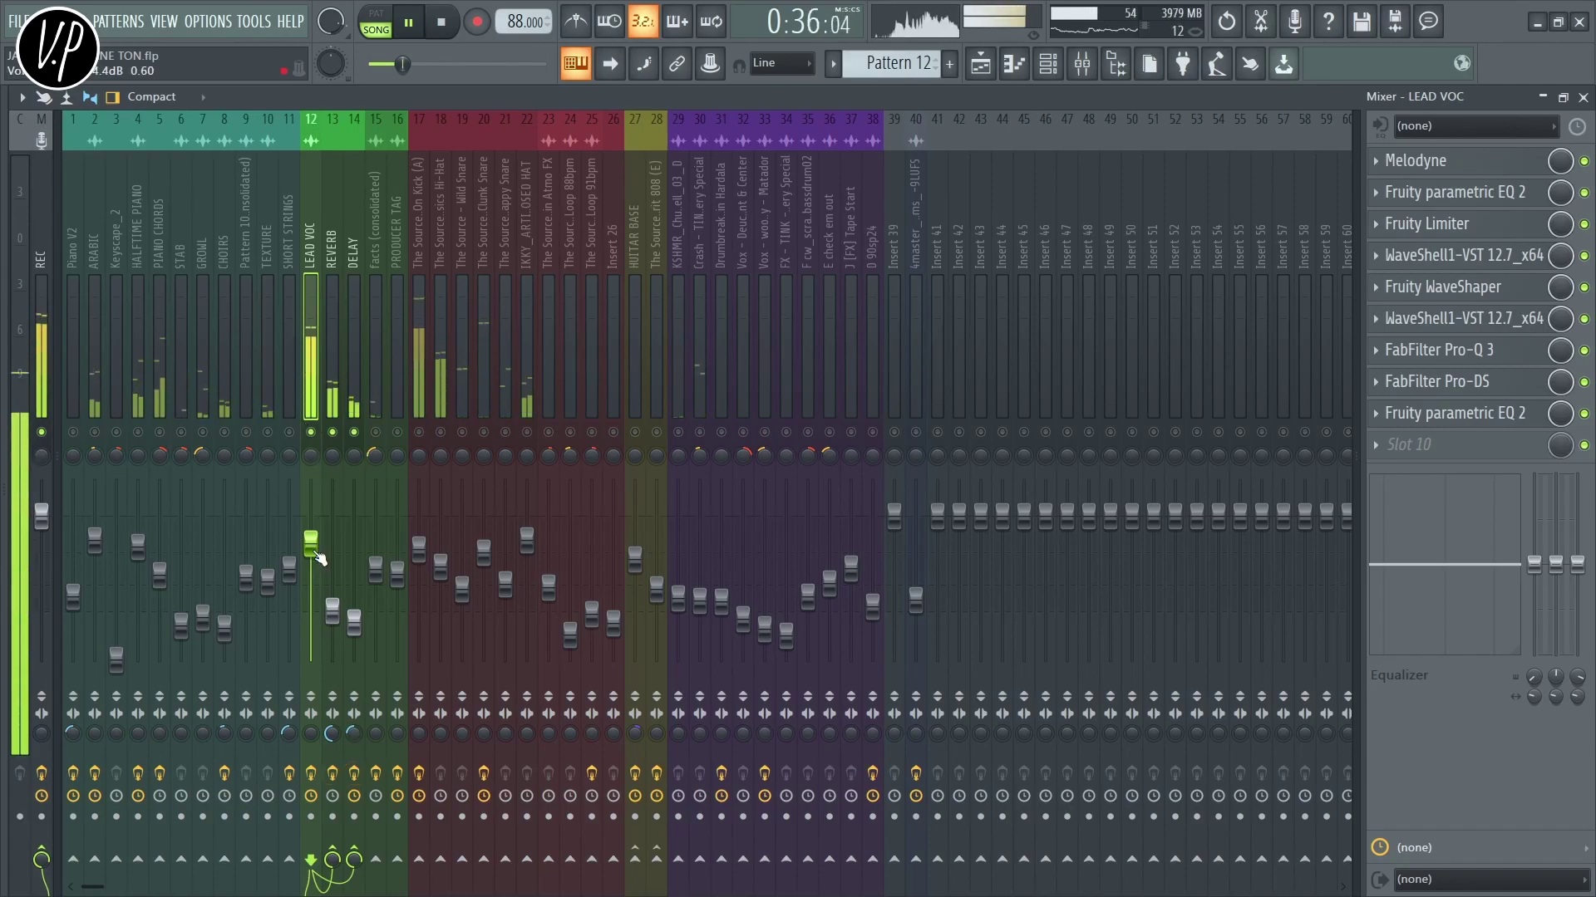
pyautogui.press('F6')
pyautogui.rightClick(323, 440)
pyautogui.click(711, 87)
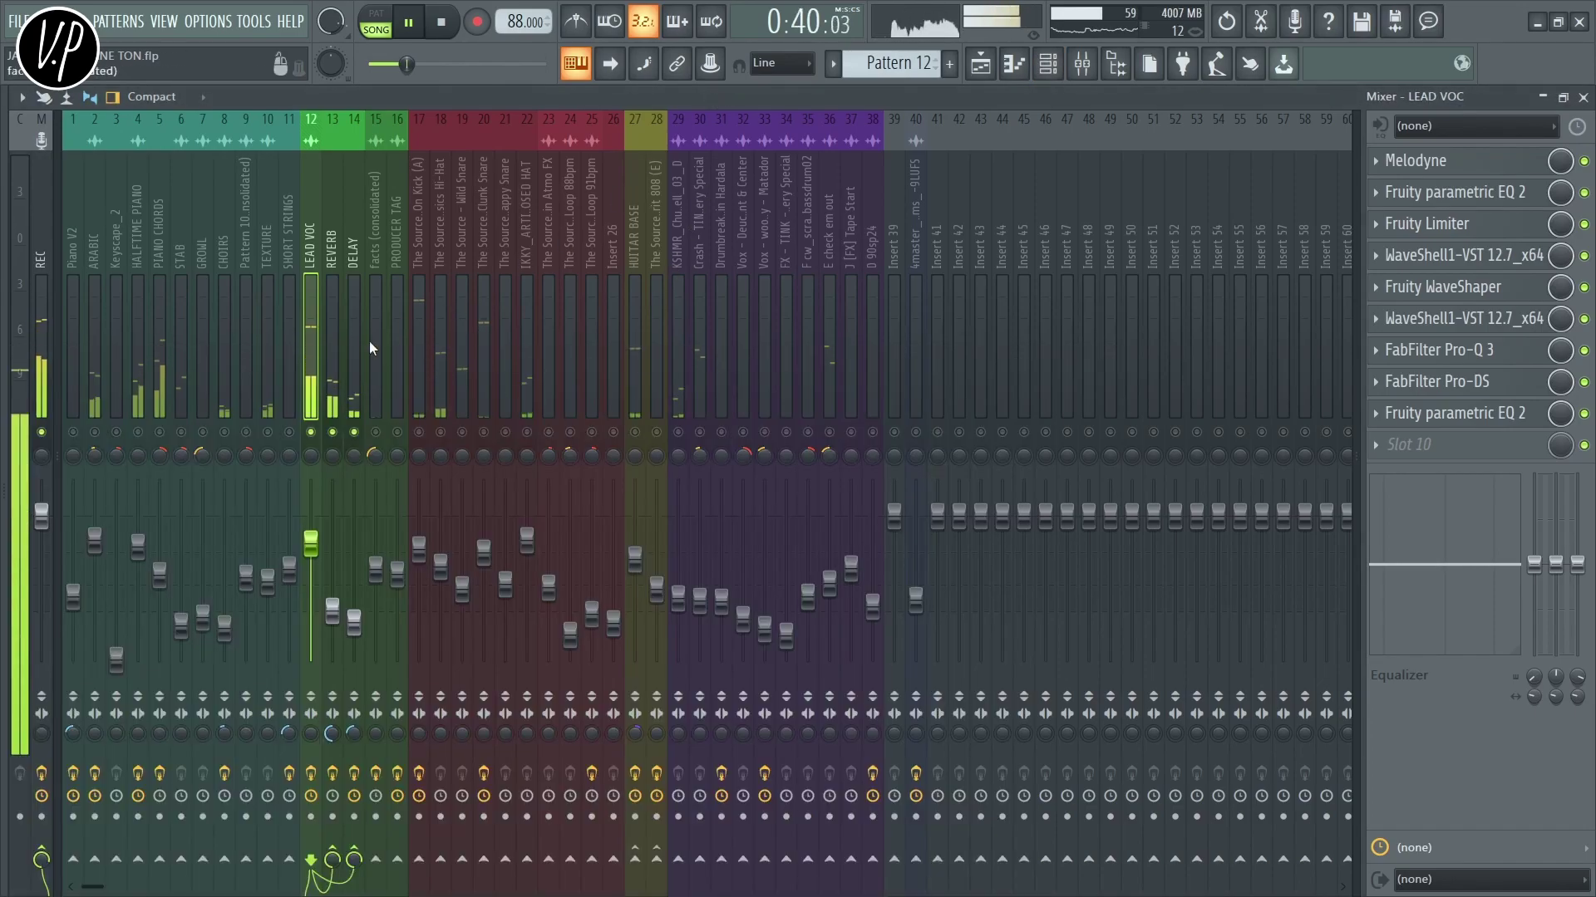
# Bring all tracks back from the vocal solo and raise the LEAD VOC fader slightly against the full mix
pyautogui.rightClick(311, 436)
pyautogui.rightClick(313, 432)
pyautogui.rightClick(314, 433)
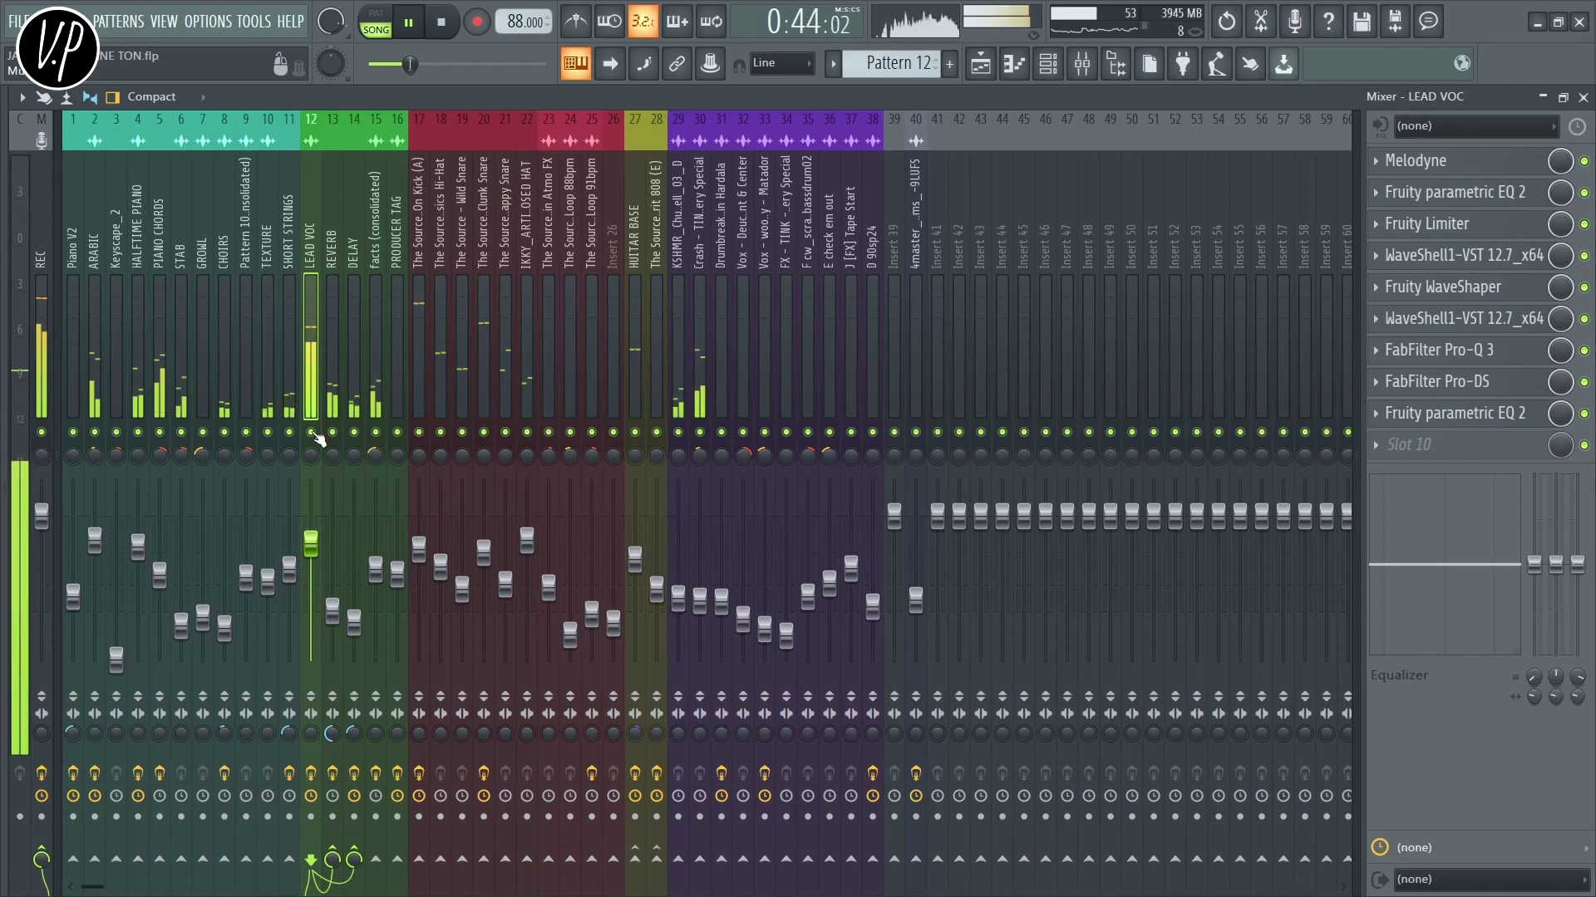
pyautogui.scroll(2, 317, 547)
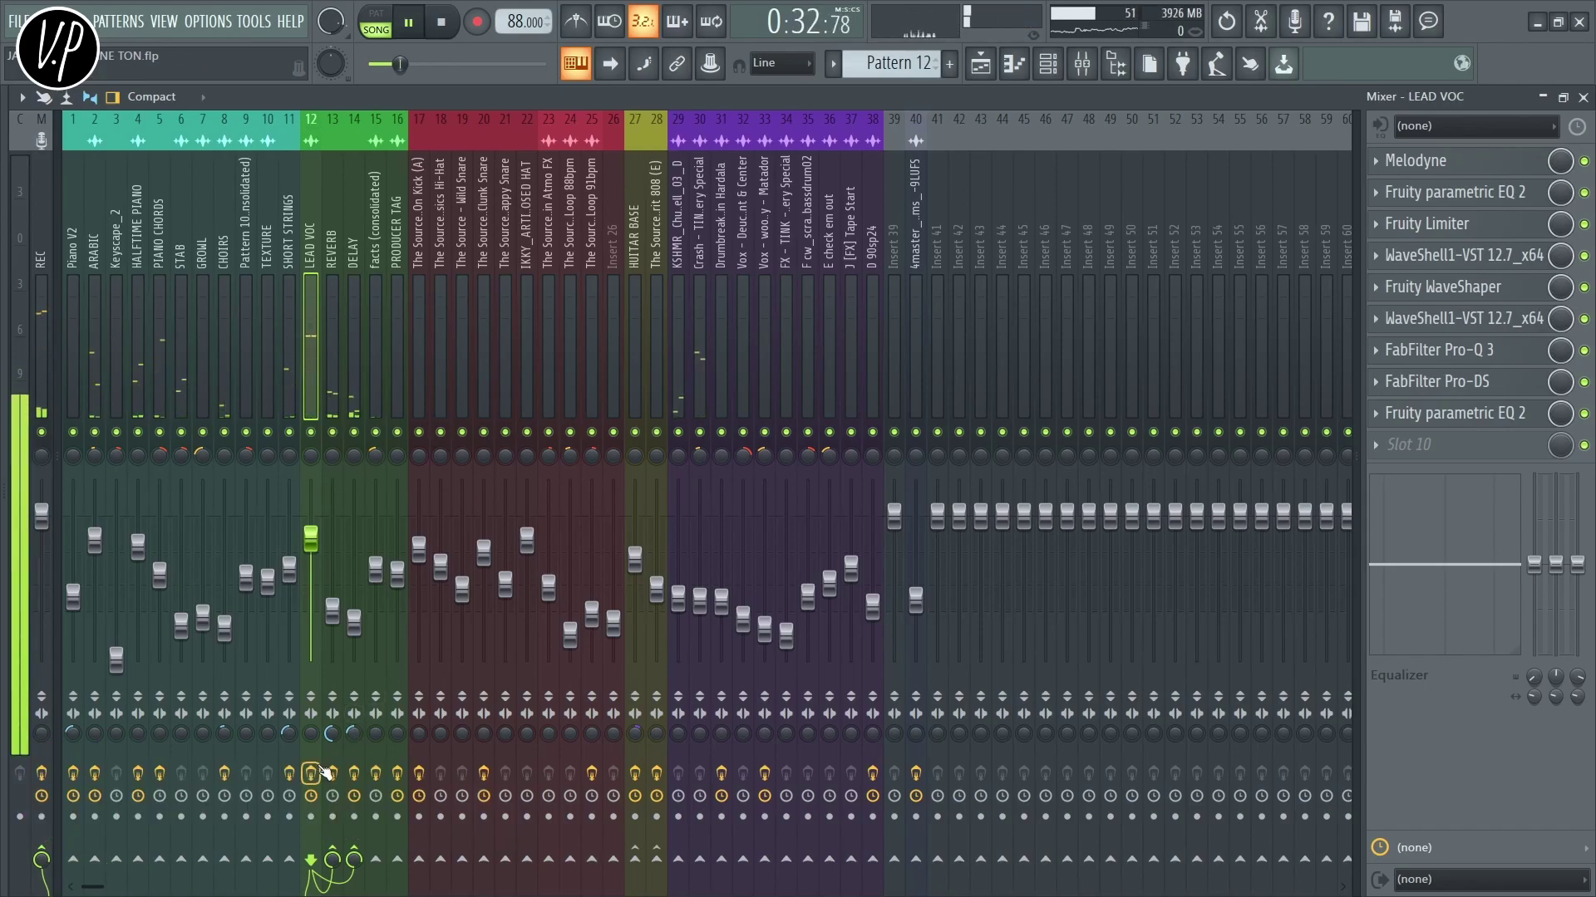
# Compare the lead vocal with its whole effect chain bypassed and enabled during playback, finishing with the effects enabled
pyautogui.click(312, 774)
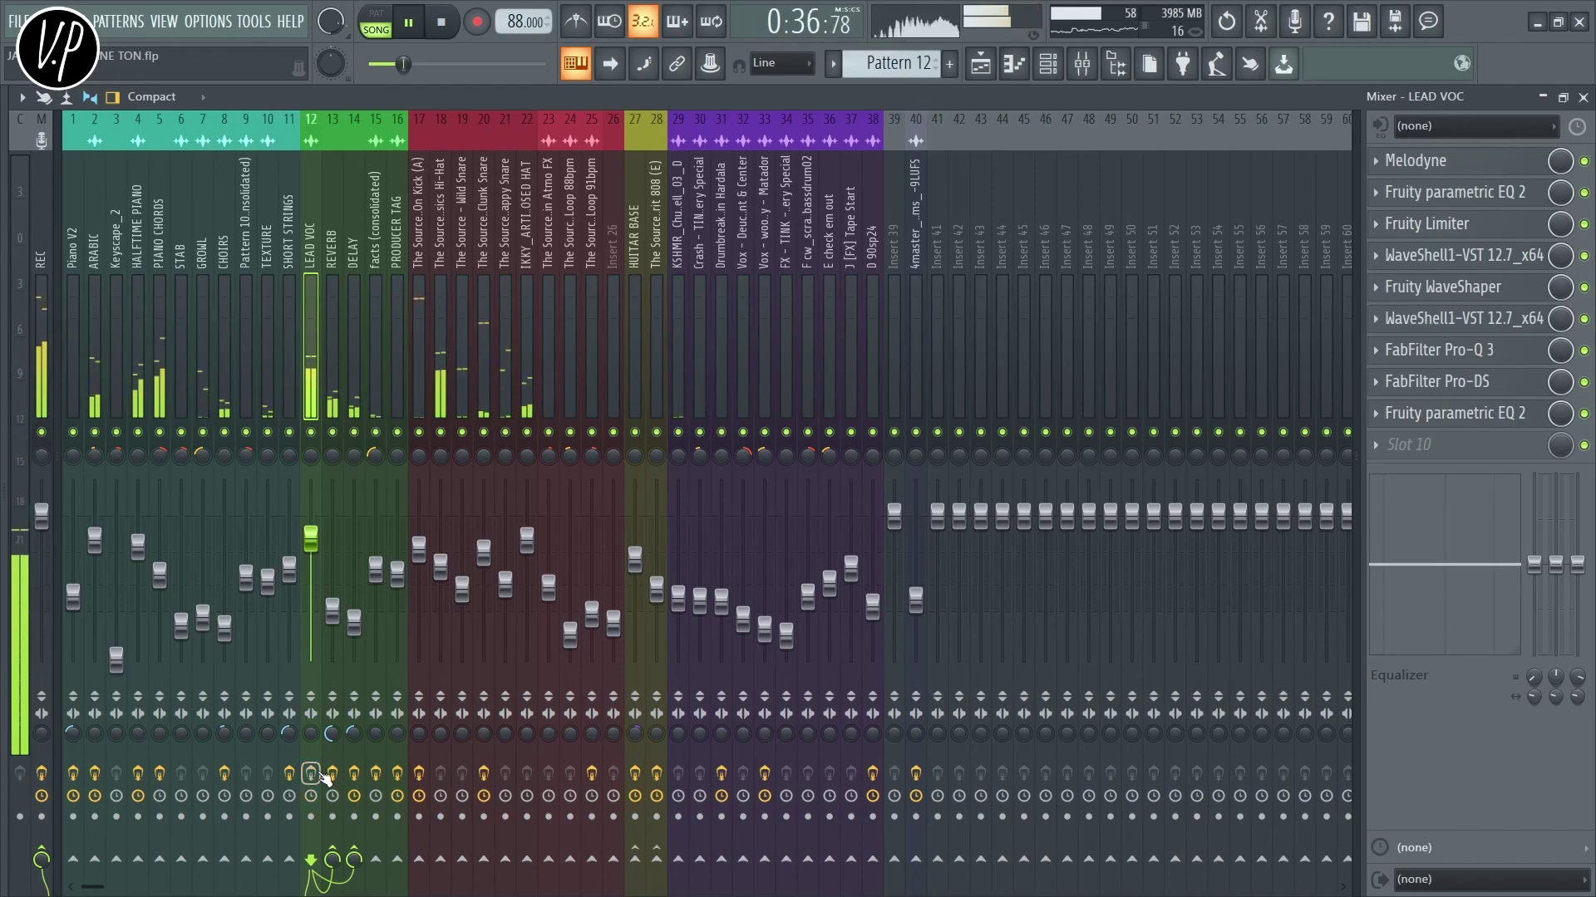
pyautogui.click(321, 774)
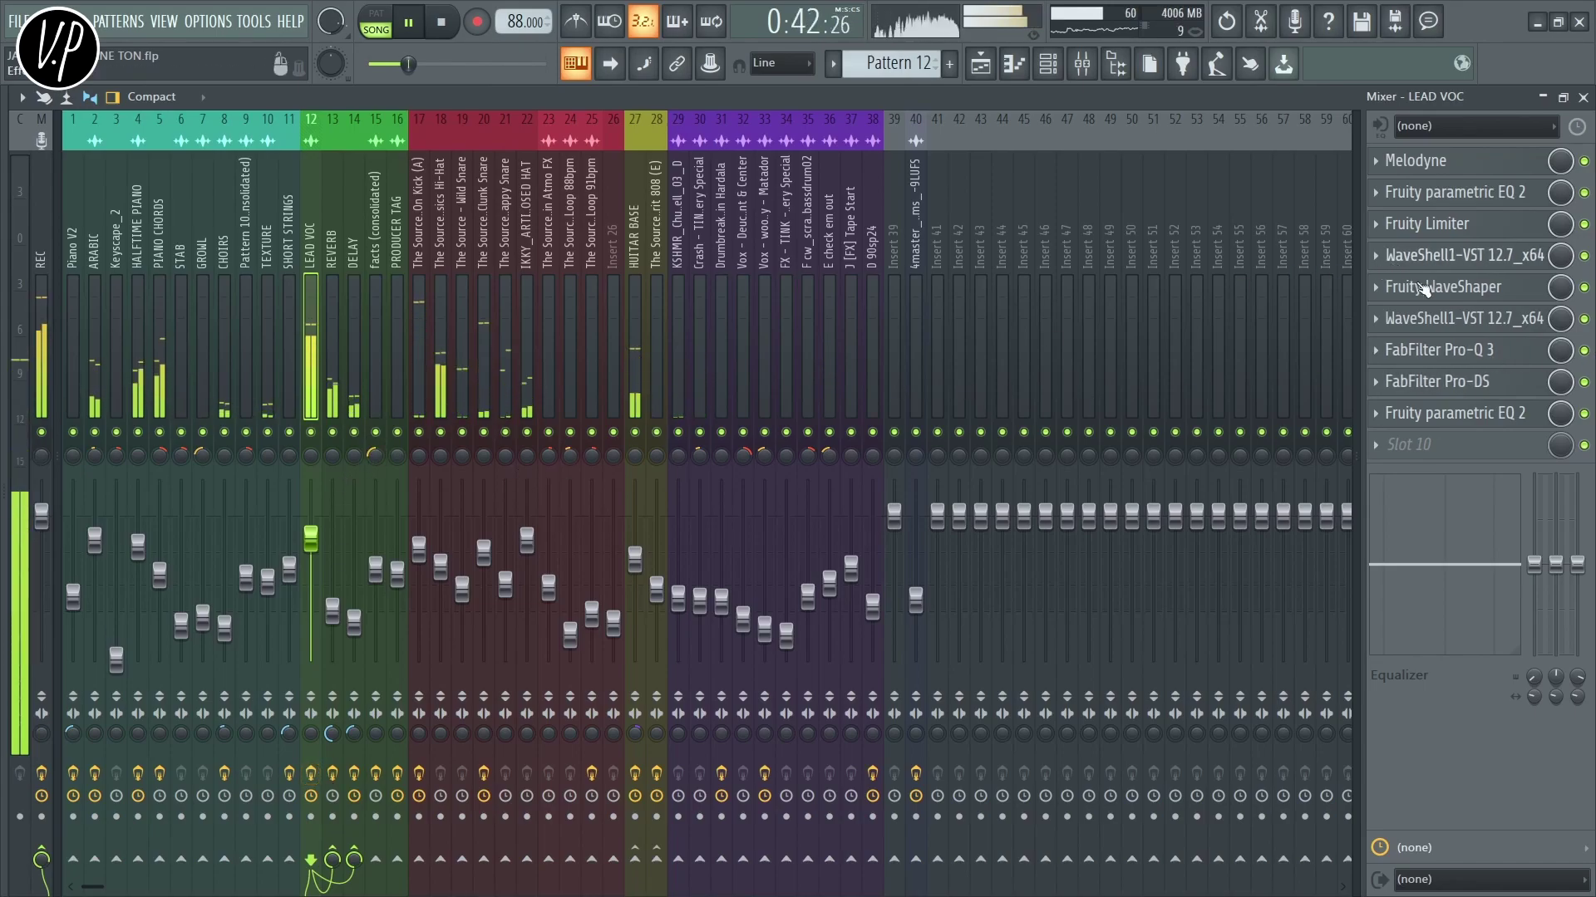
pyautogui.press('space')
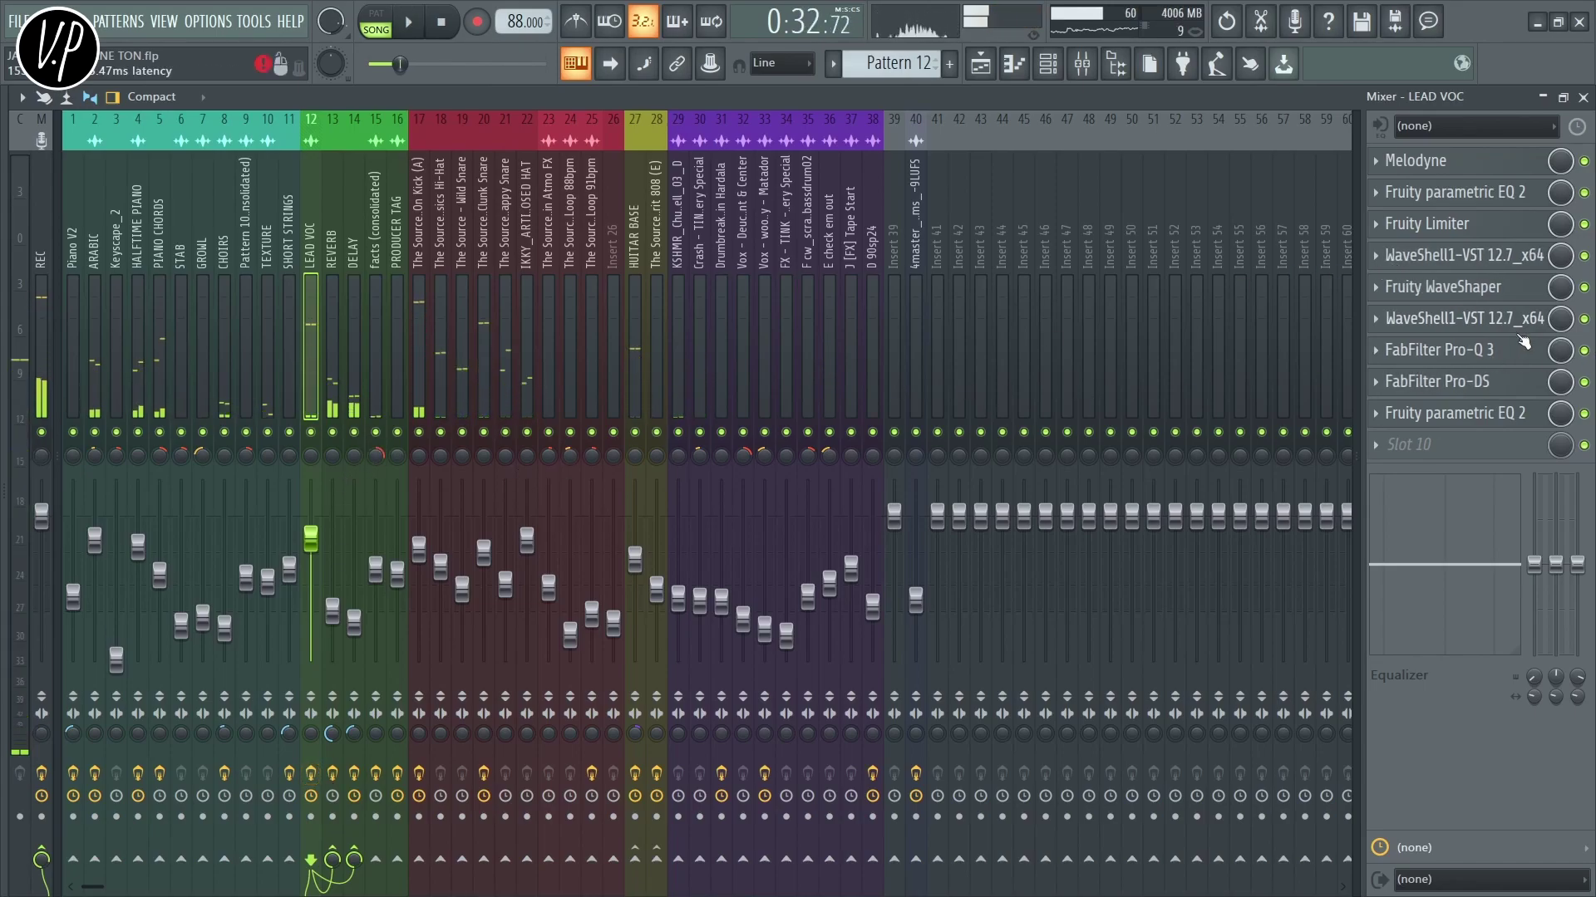
# Open Fruity Limiter on LEAD VOC, raise its gain slightly while the mix plays, close it and stop playback
pyautogui.click(1484, 233)
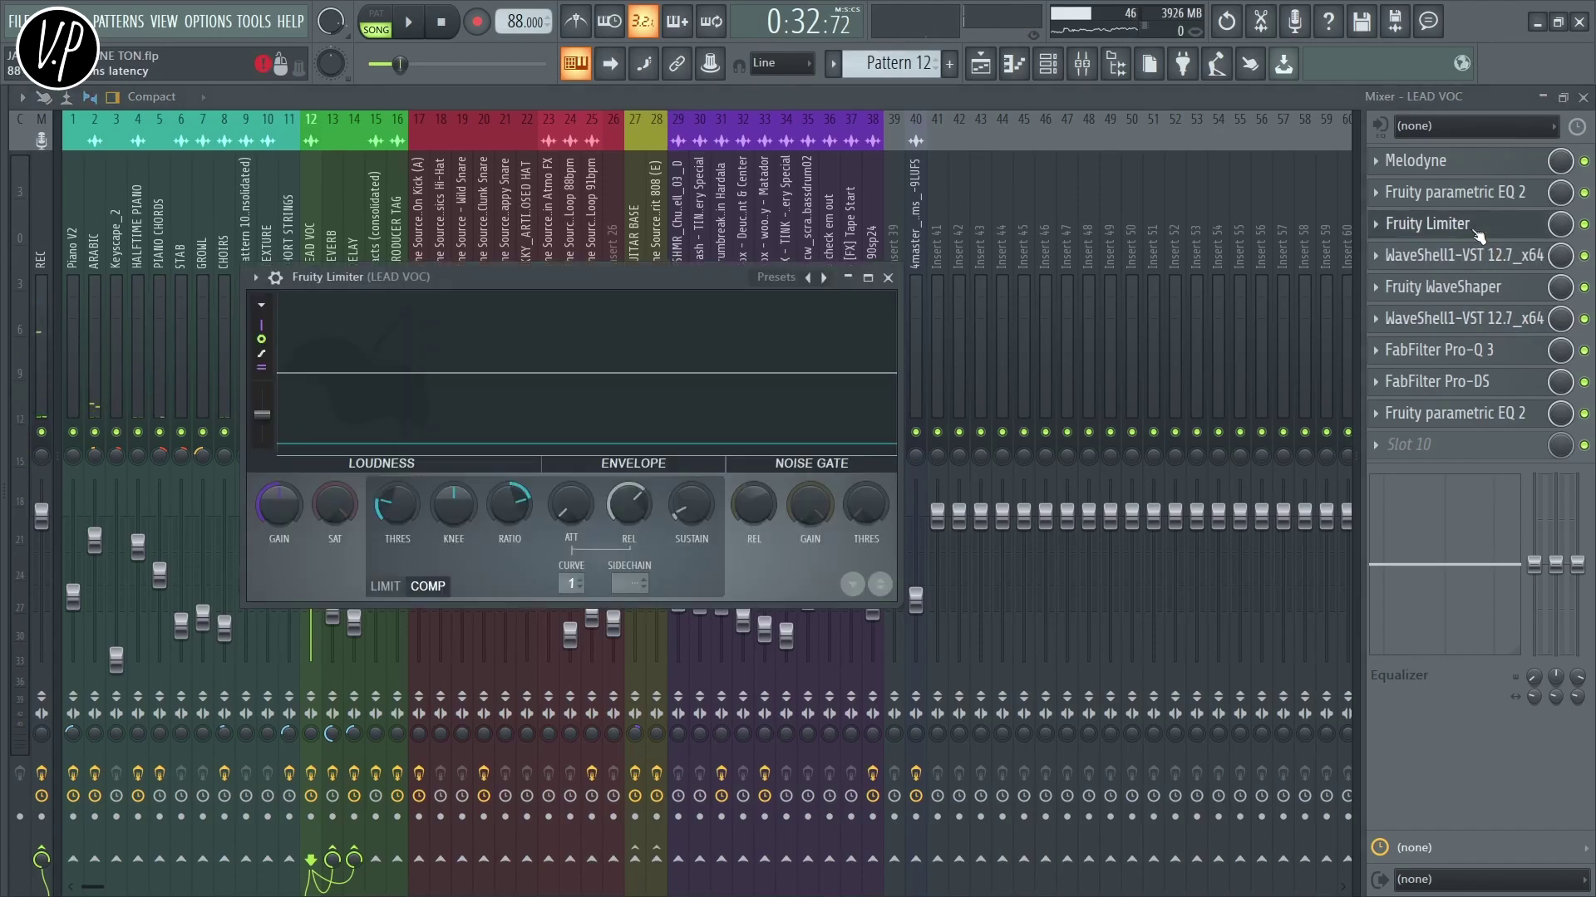
pyautogui.moveTo(611, 266); pyautogui.dragTo(1099, 122)
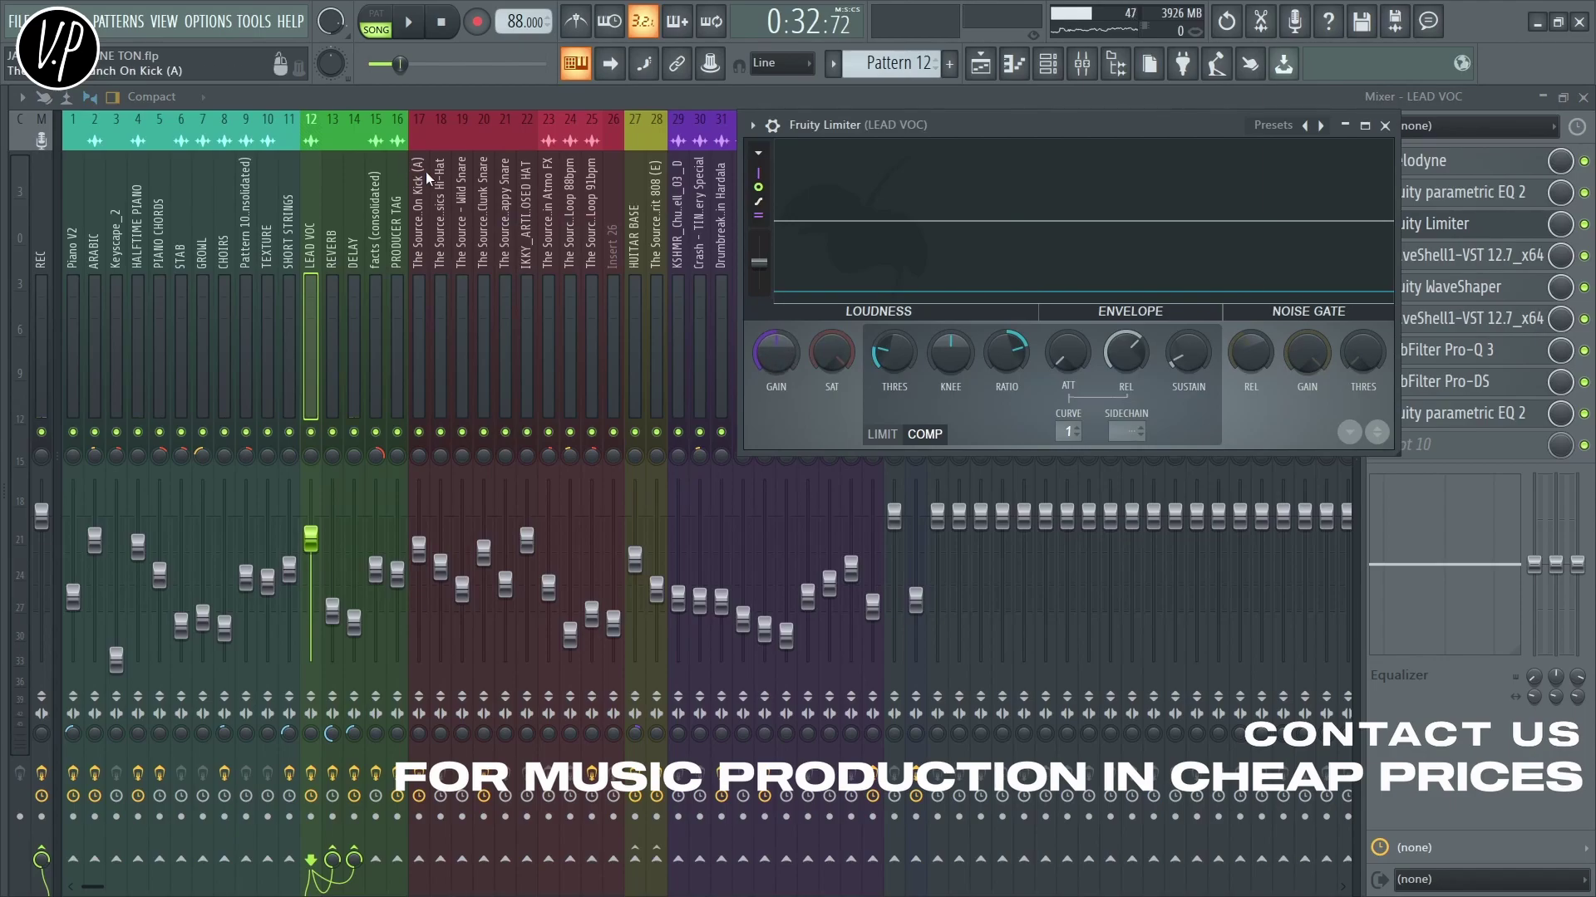
pyautogui.press('space')
pyautogui.scroll(1, 775, 364)
pyautogui.scroll(2, 775, 364)
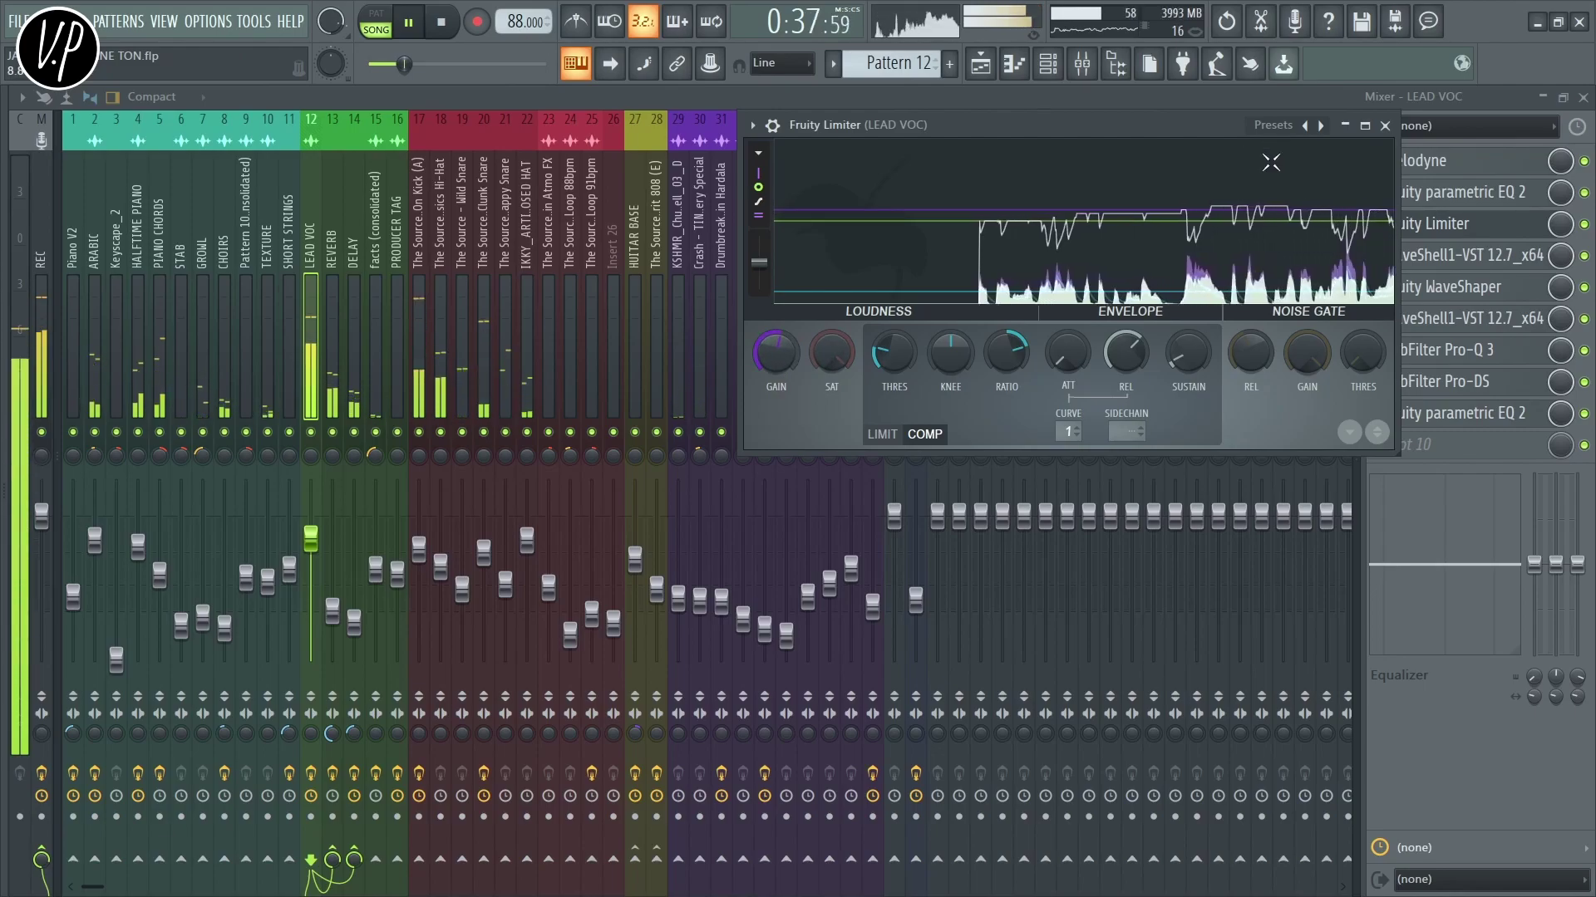
pyautogui.click(1385, 125)
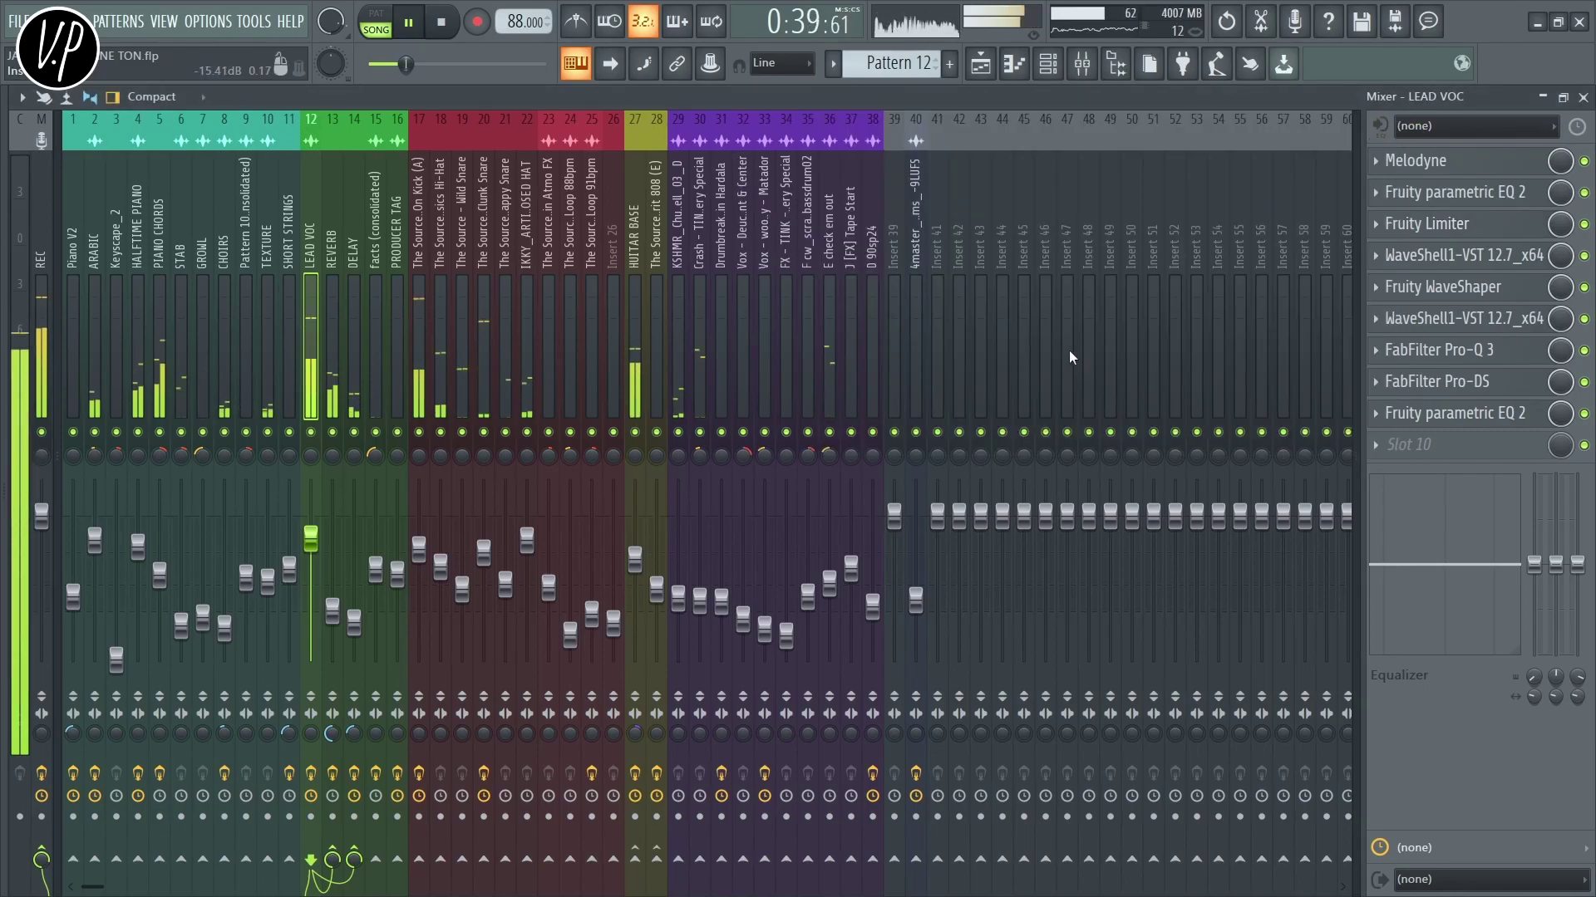
pyautogui.press('space')
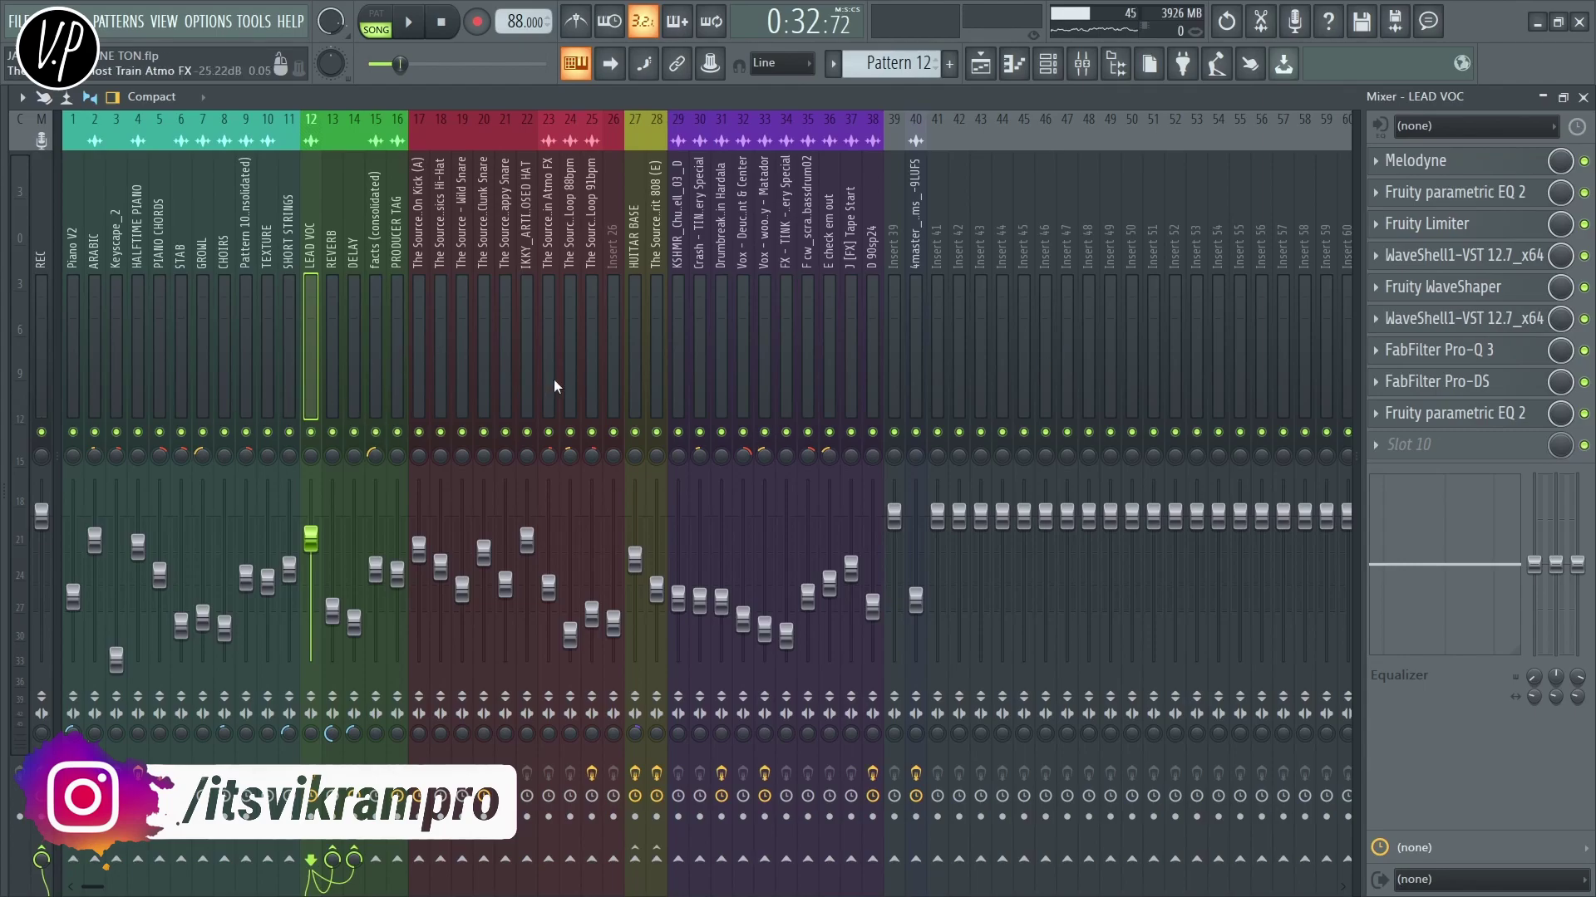
# Isolate the drum inserts 17 to 26 together with the two bass inserts 27 and 28 in the mixer
pyautogui.click(980, 64)
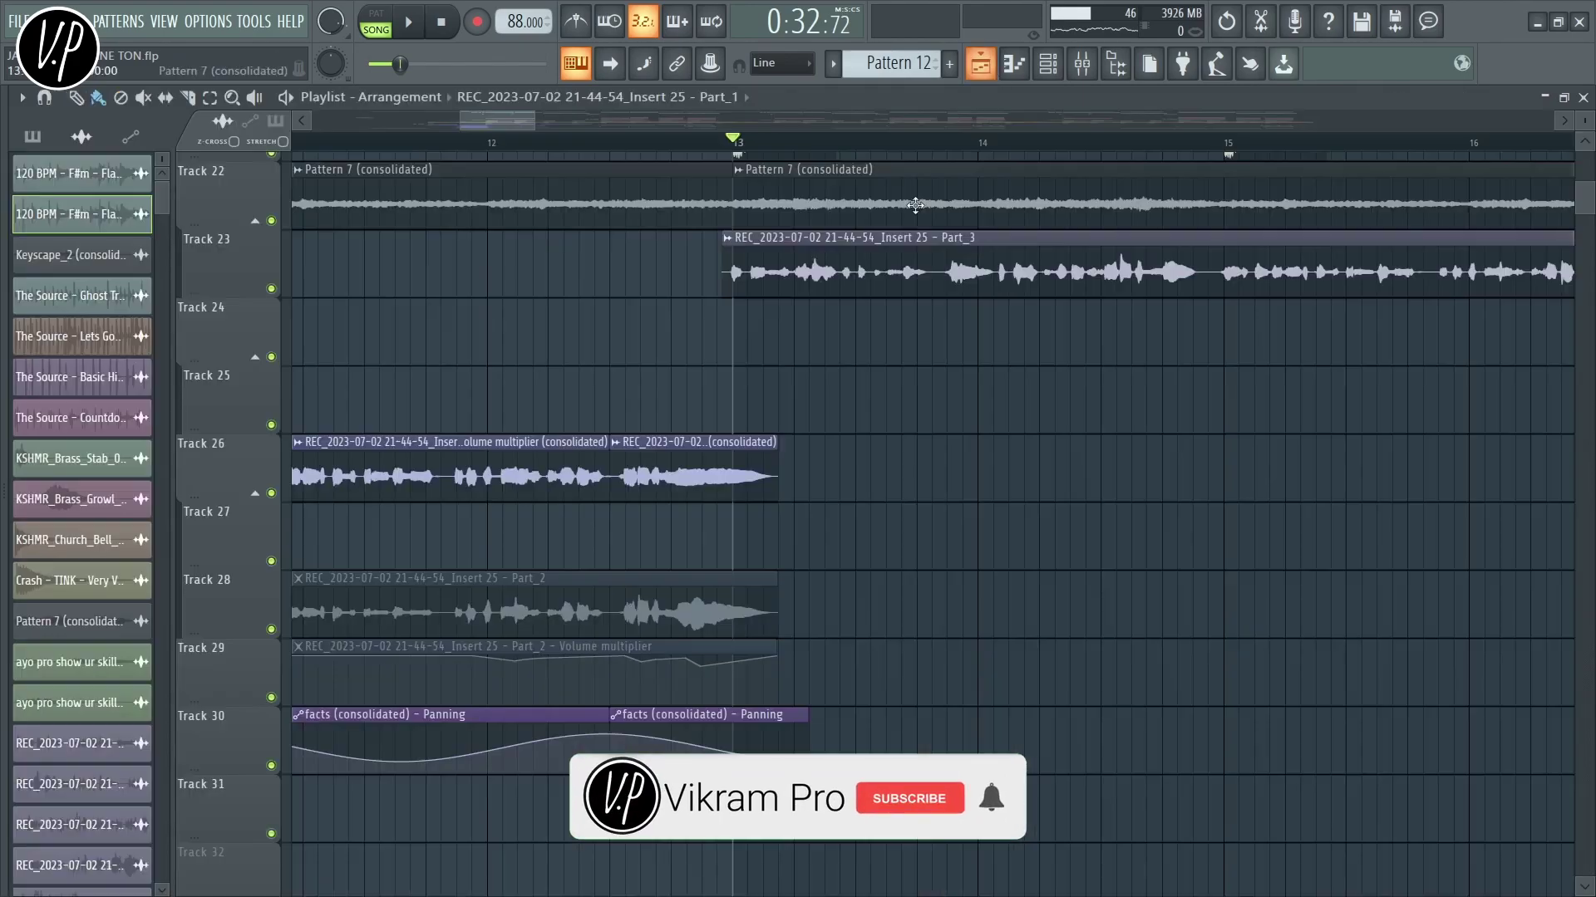
pyautogui.click(1082, 64)
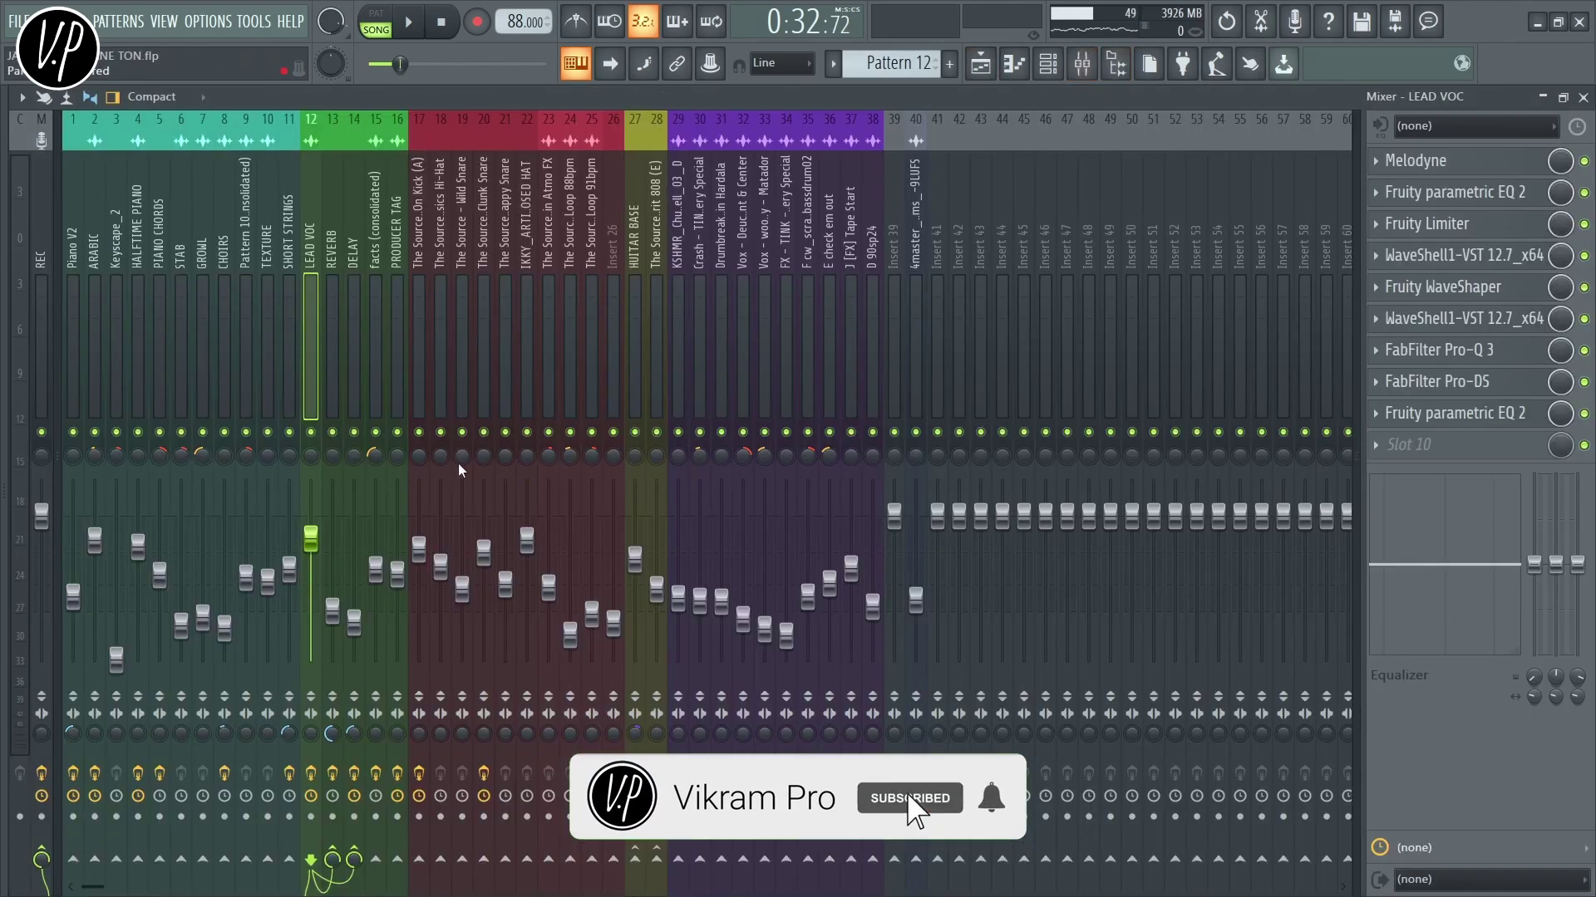
pyautogui.rightClick(420, 433)
pyautogui.click(441, 433)
pyautogui.click(462, 433)
pyautogui.click(484, 433)
pyautogui.click(484, 433)
pyautogui.click(527, 433)
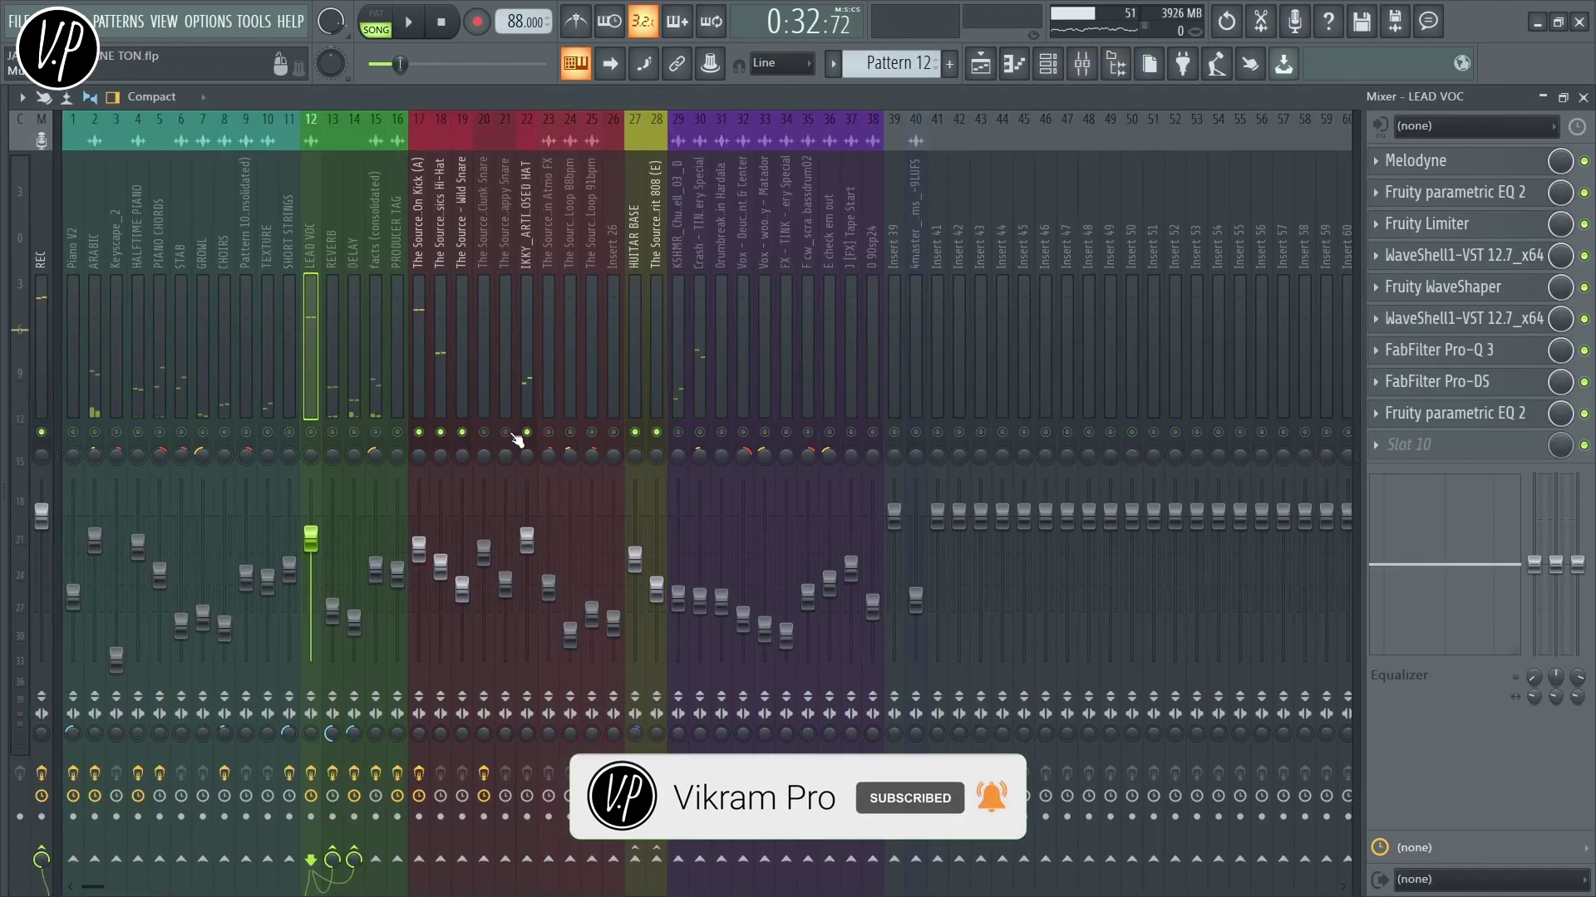
pyautogui.click(505, 433)
pyautogui.click(484, 433)
pyautogui.click(548, 433)
pyautogui.click(570, 433)
pyautogui.click(592, 433)
pyautogui.click(613, 433)
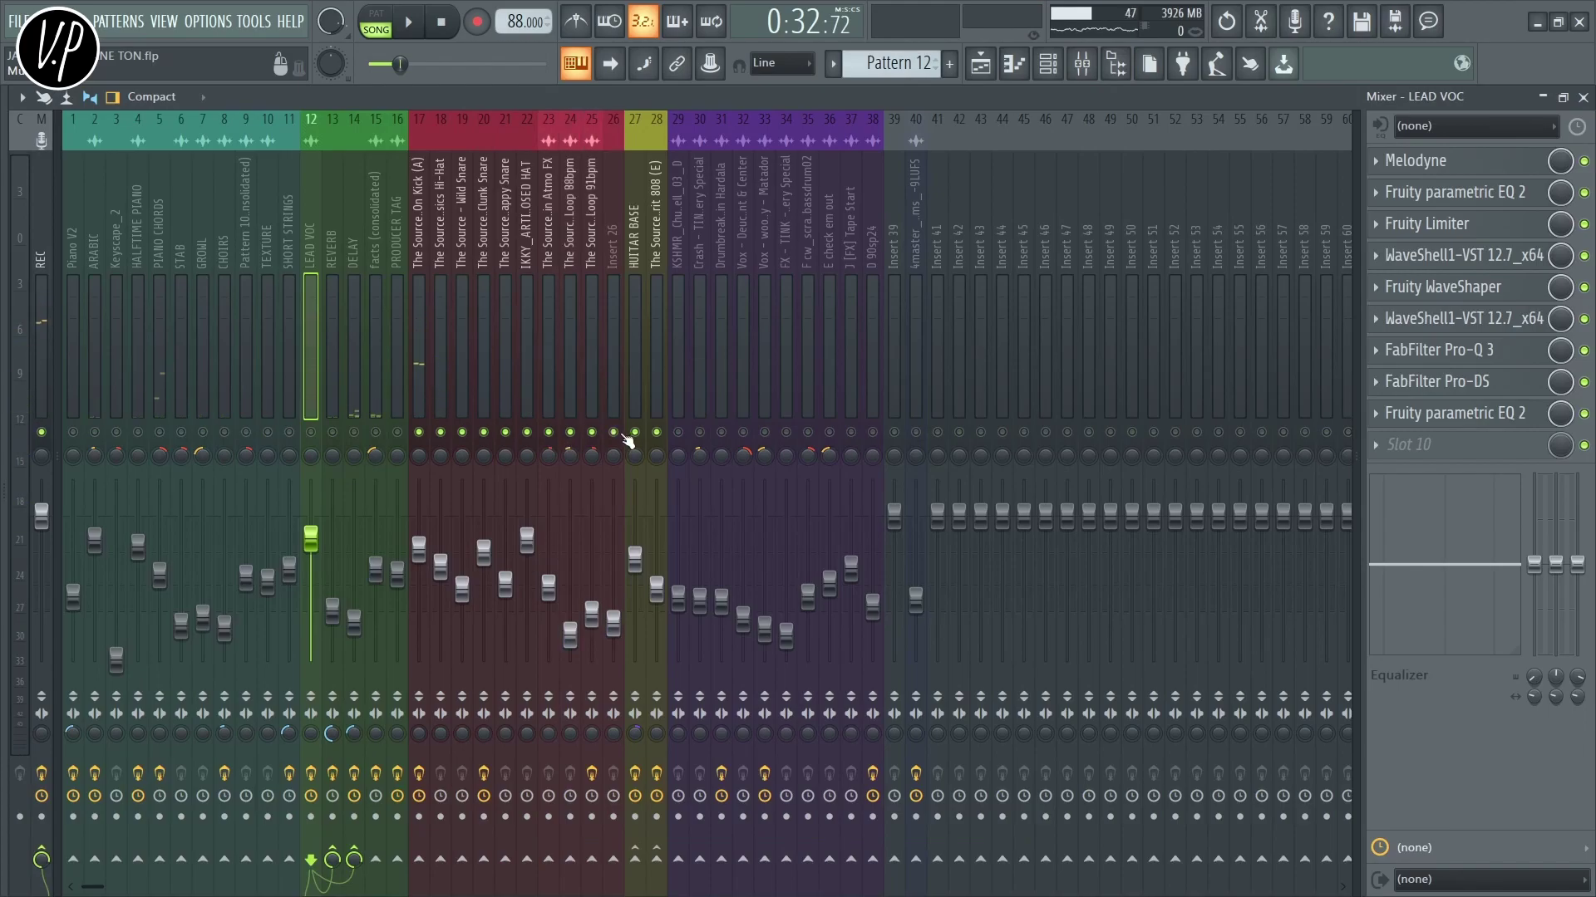
# Turn the REC master's stereo separation toward mono, unmute LEAD VOC alongside the drums and bass, and start playback
pyautogui.click(33, 744)
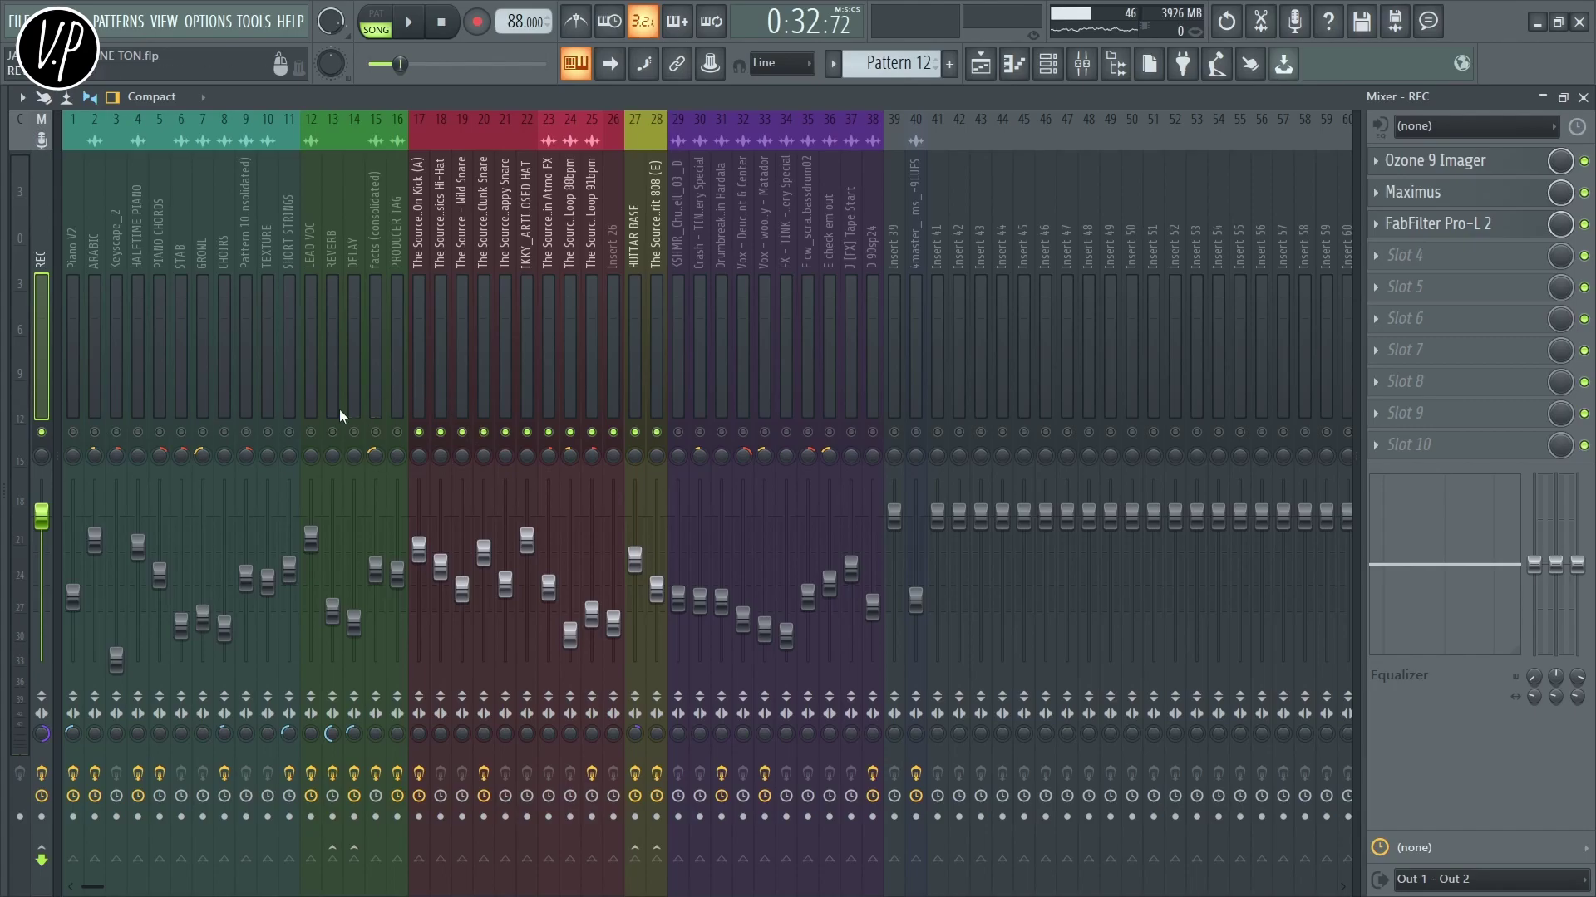
pyautogui.click(311, 433)
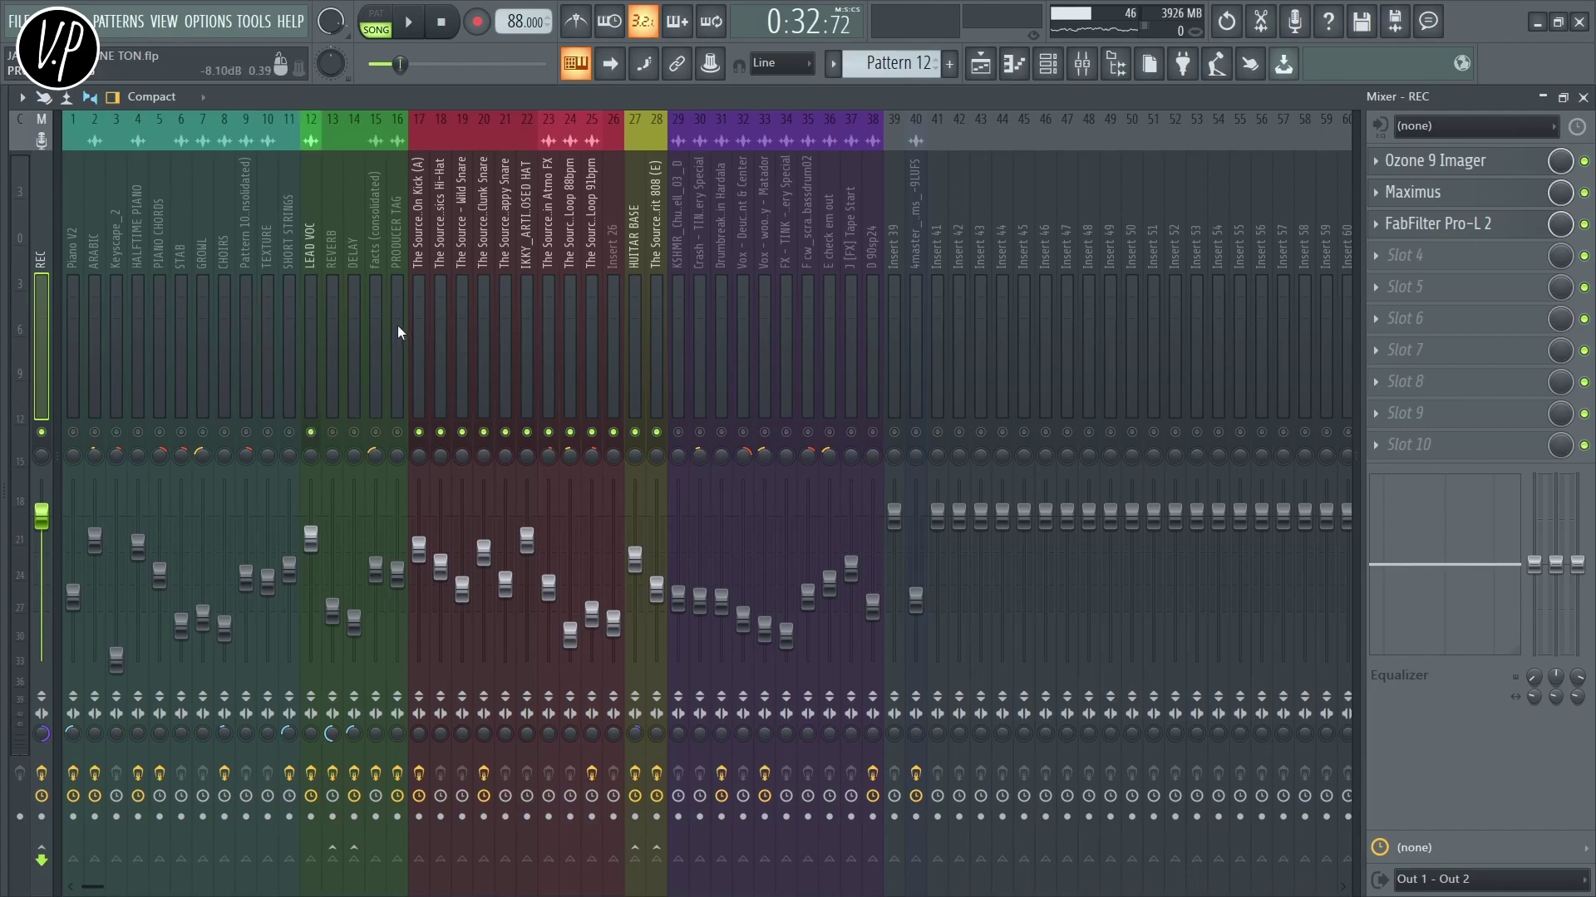
pyautogui.press('space')
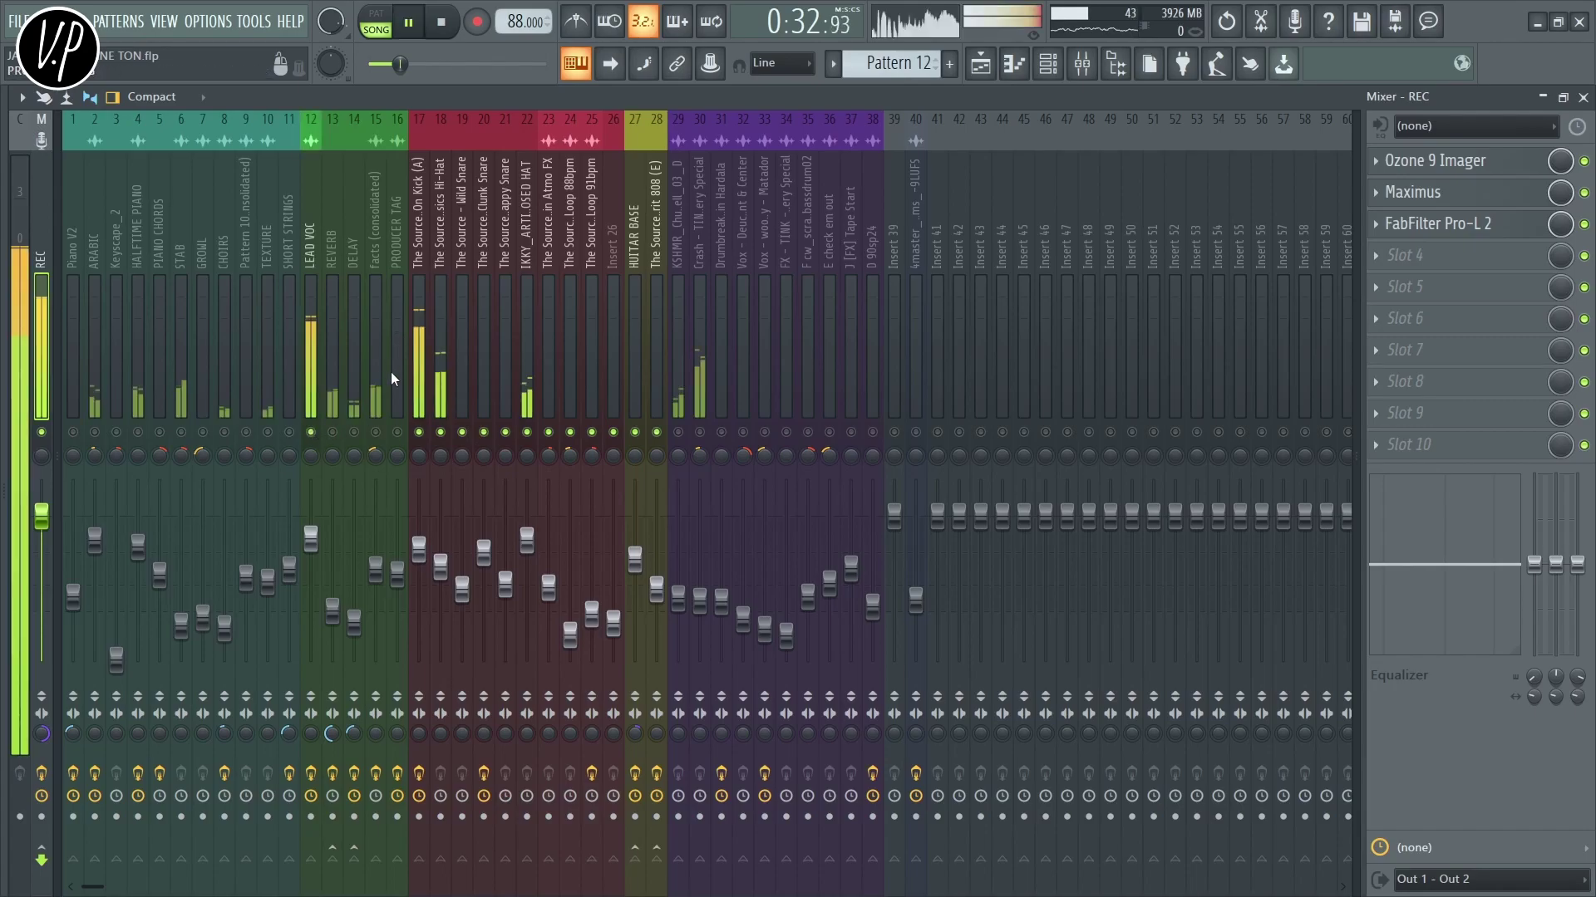
# Lower the LEAD VOC fader slightly to balance it against the drums and bass, and stop playback
pyautogui.click(311, 540)
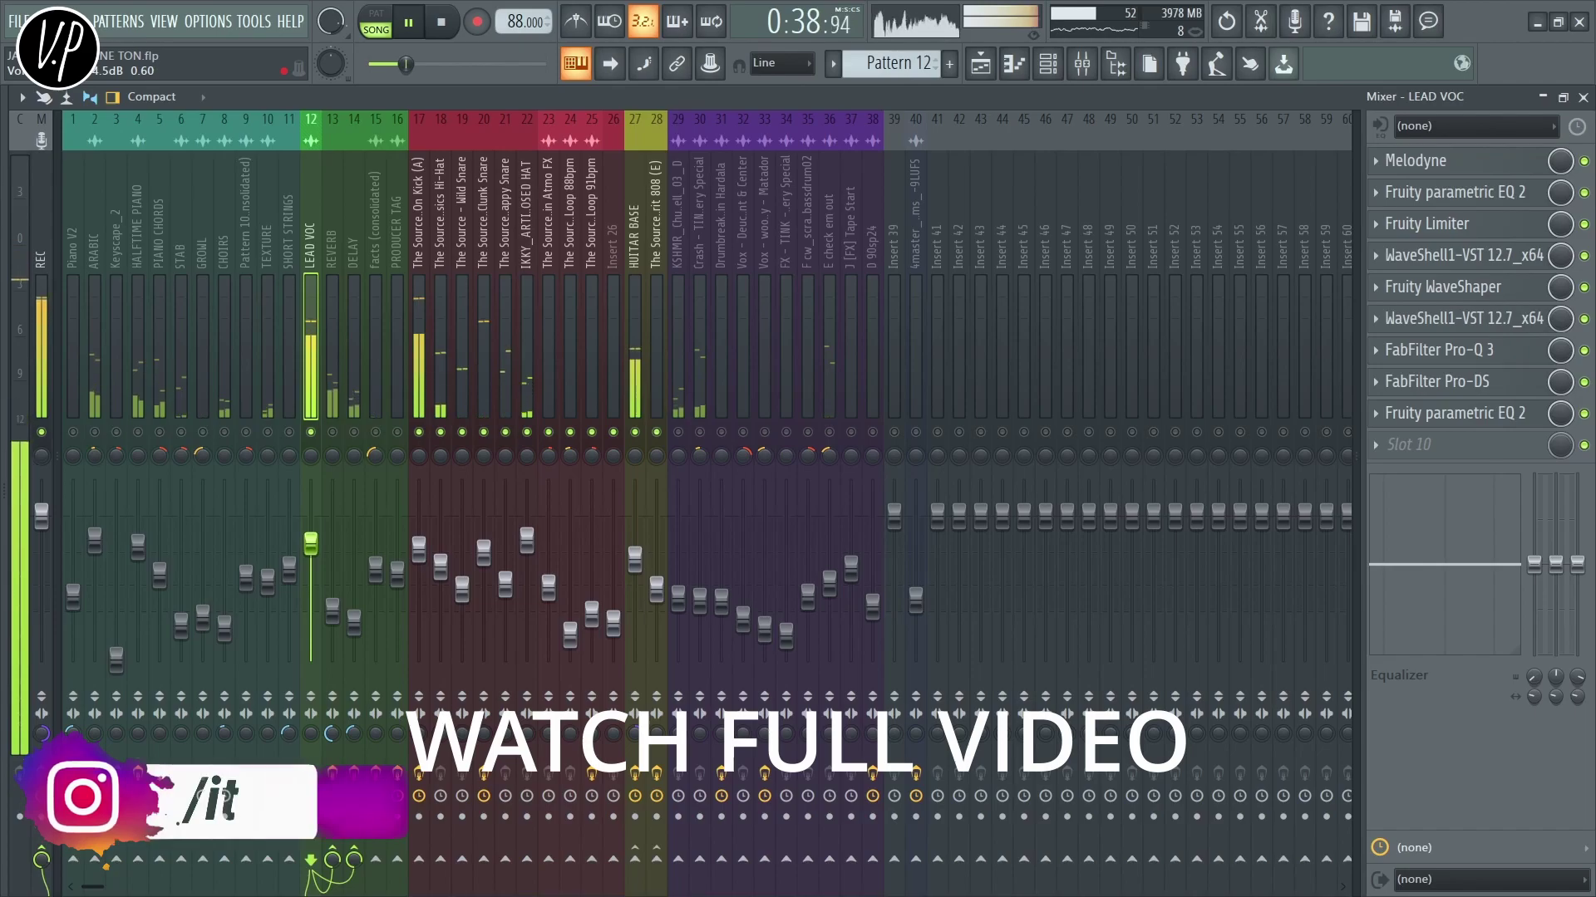
pyautogui.moveTo(310, 542); pyautogui.dragTo(311, 555)
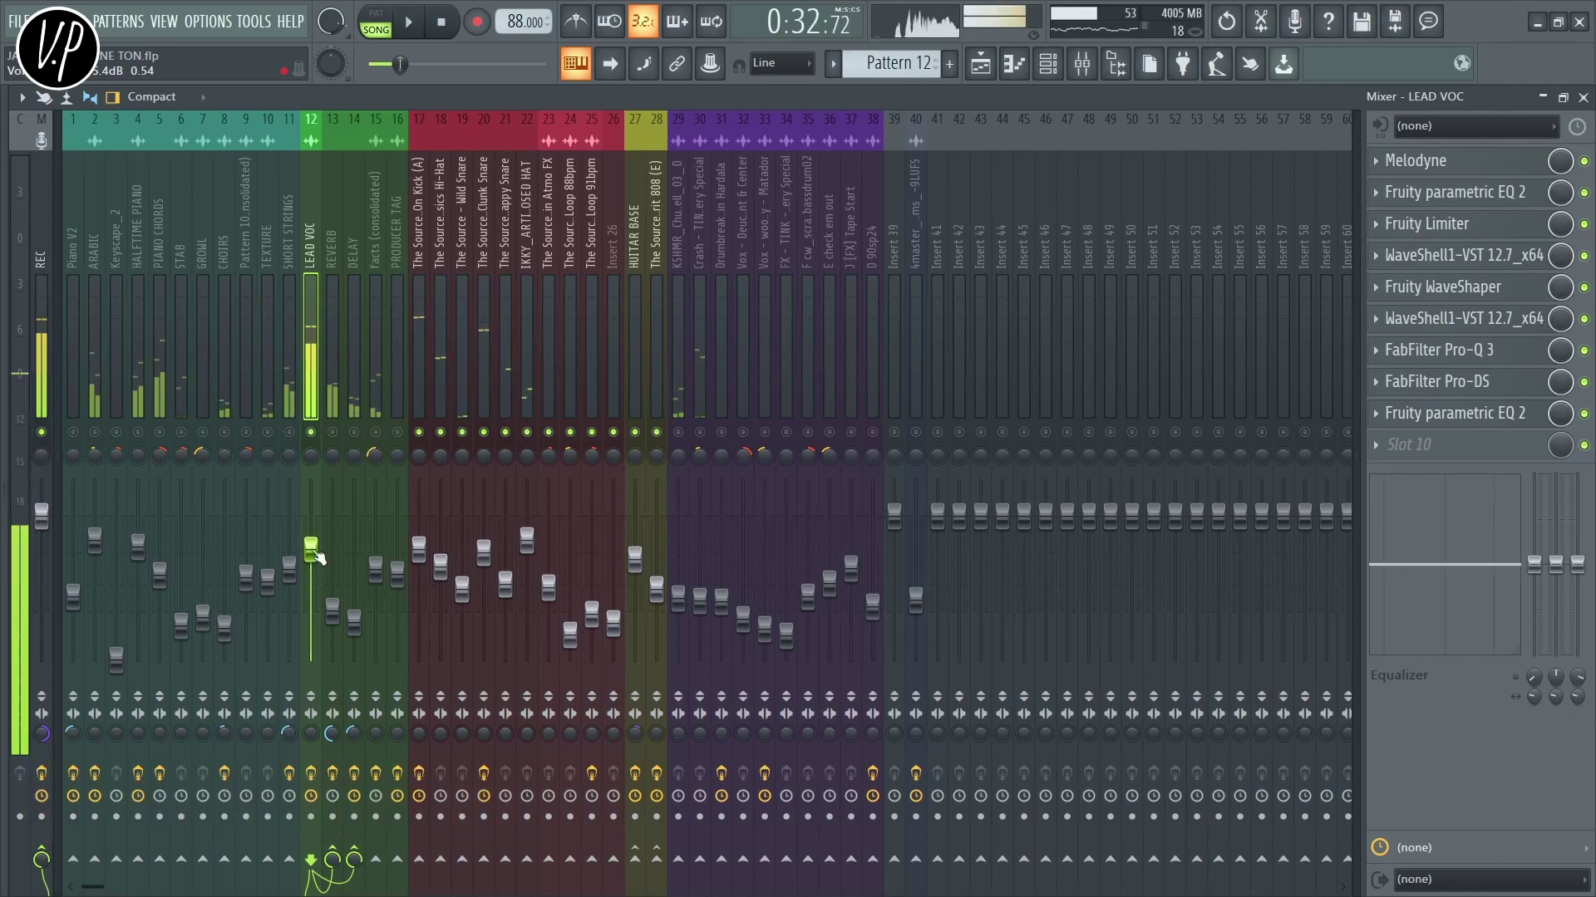
pyautogui.moveTo(310, 548); pyautogui.dragTo(311, 551)
pyautogui.press('space')
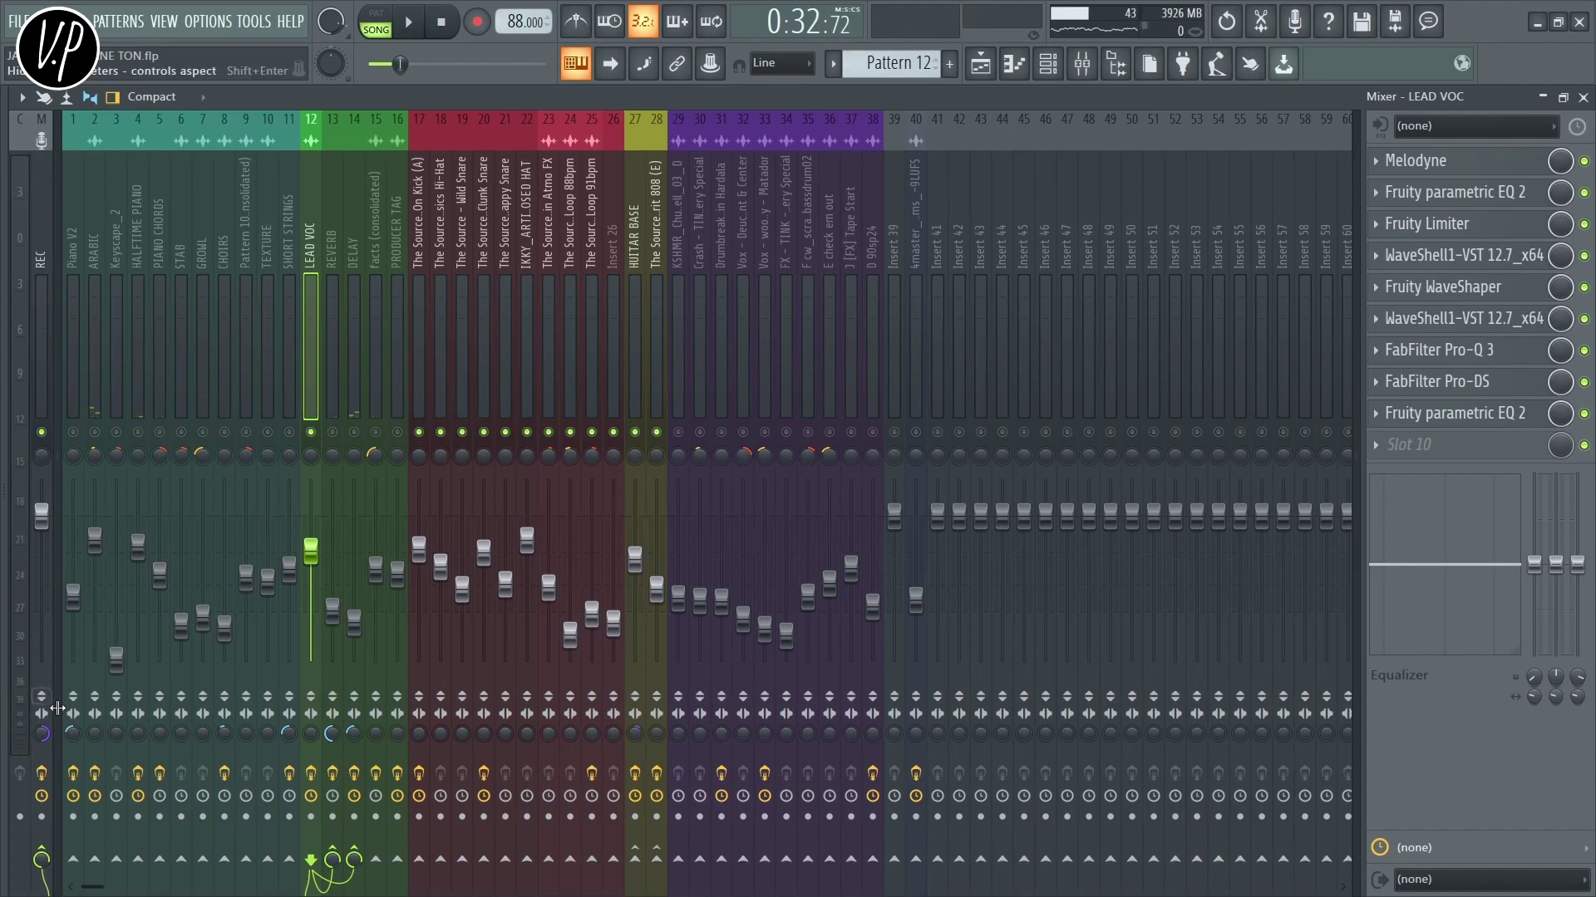
# Unmute all mixer tracks, reset the REC master's stereo separation, and audition the full mix
pyautogui.rightClick(310, 433)
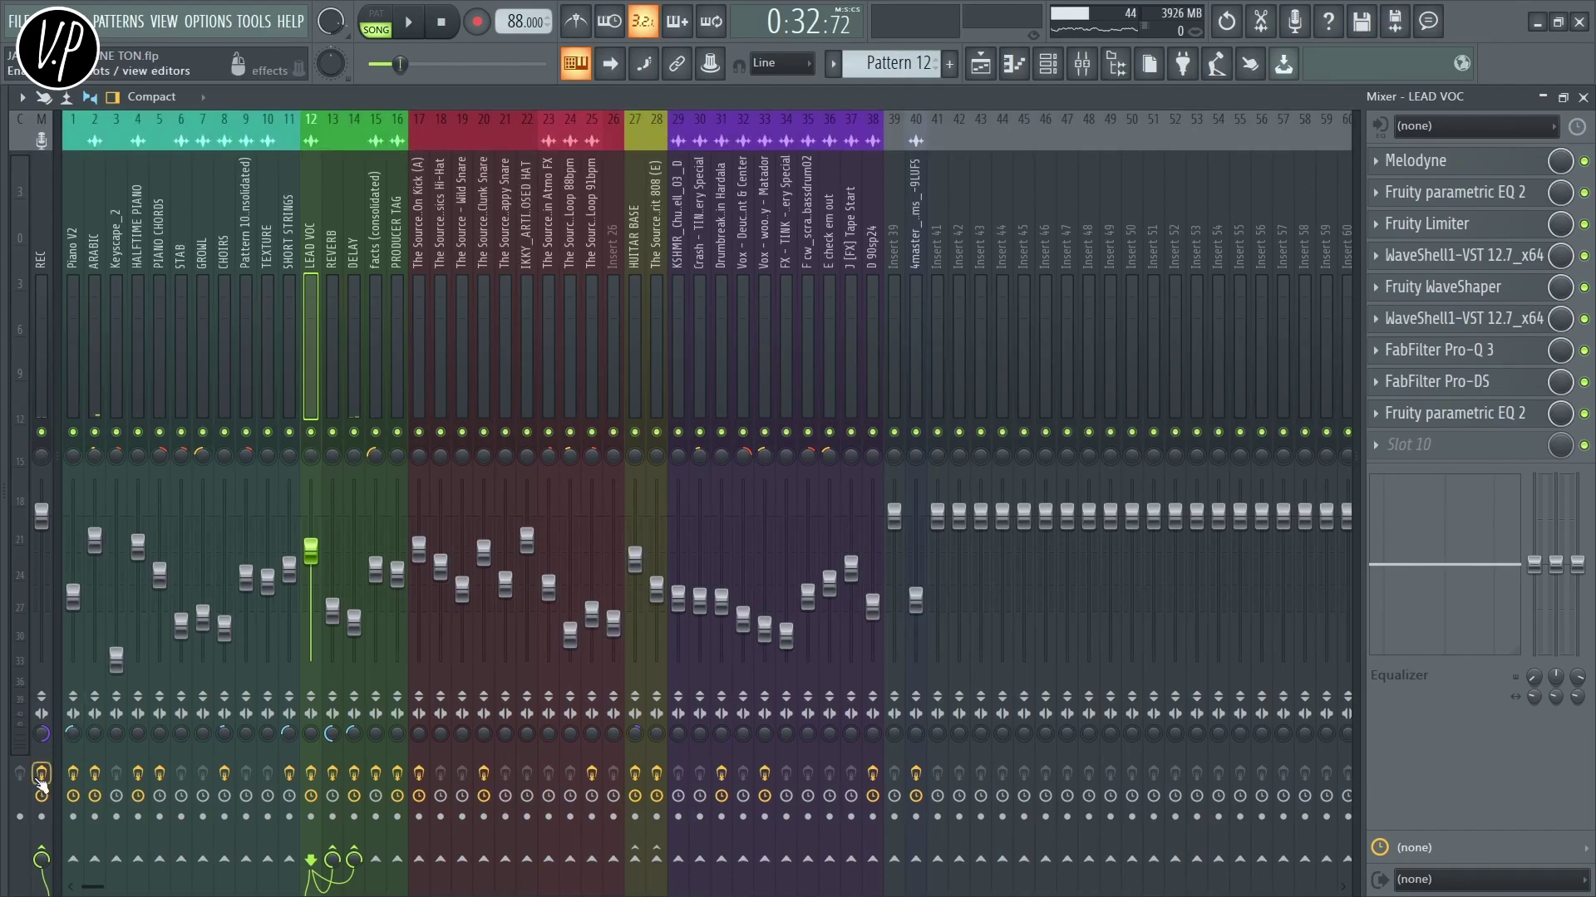
pyautogui.rightClick(41, 733)
pyautogui.click(101, 581)
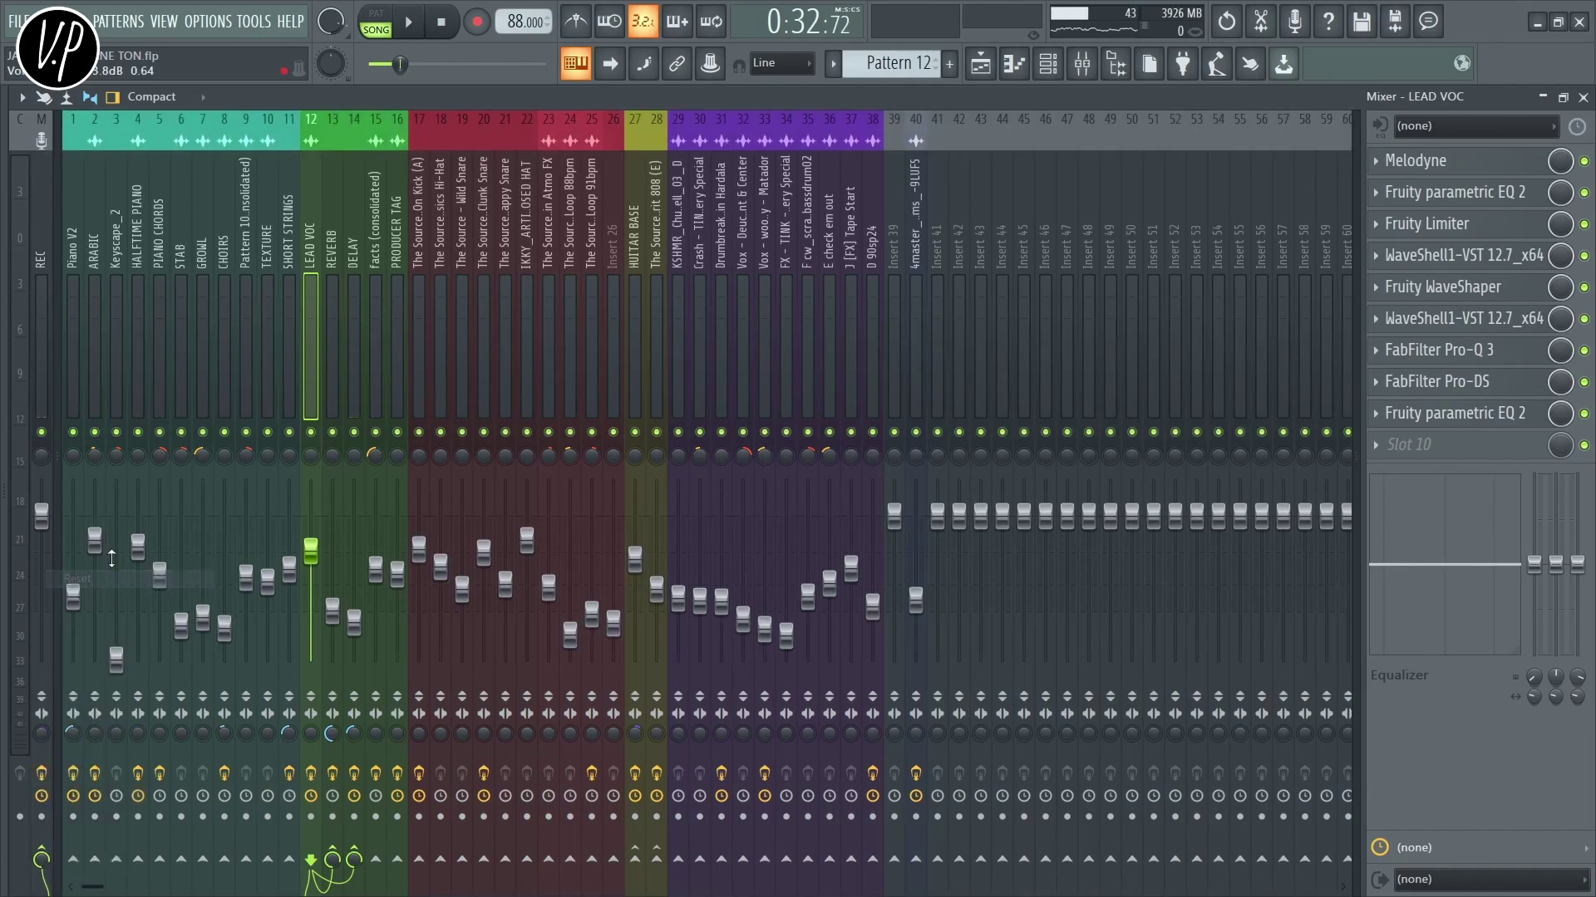
pyautogui.press('space')
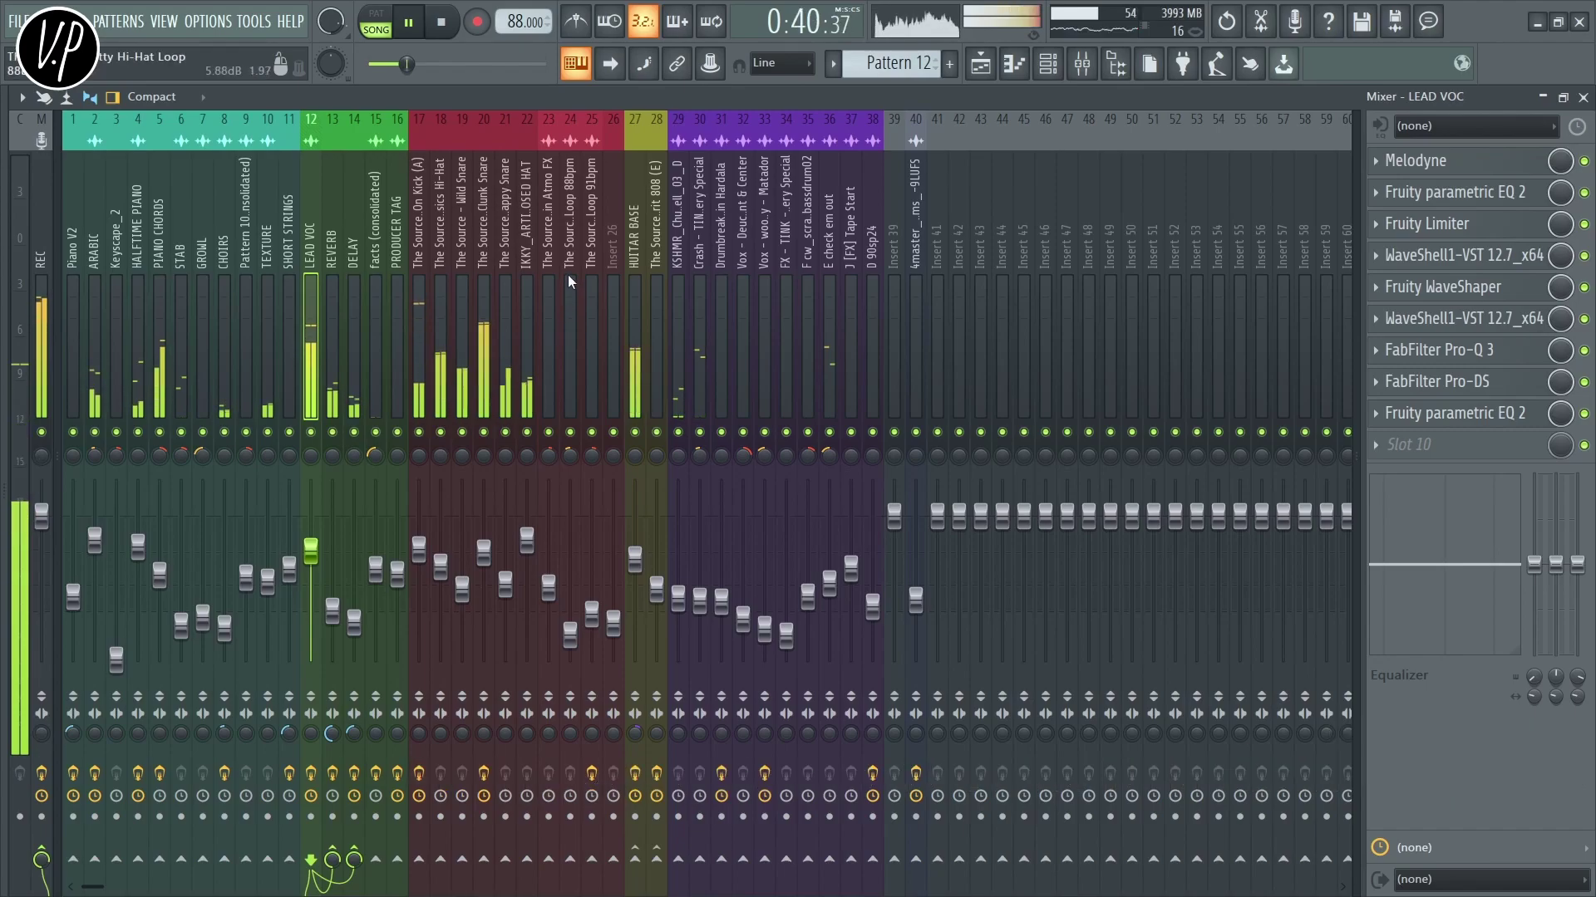
pyautogui.press('space')
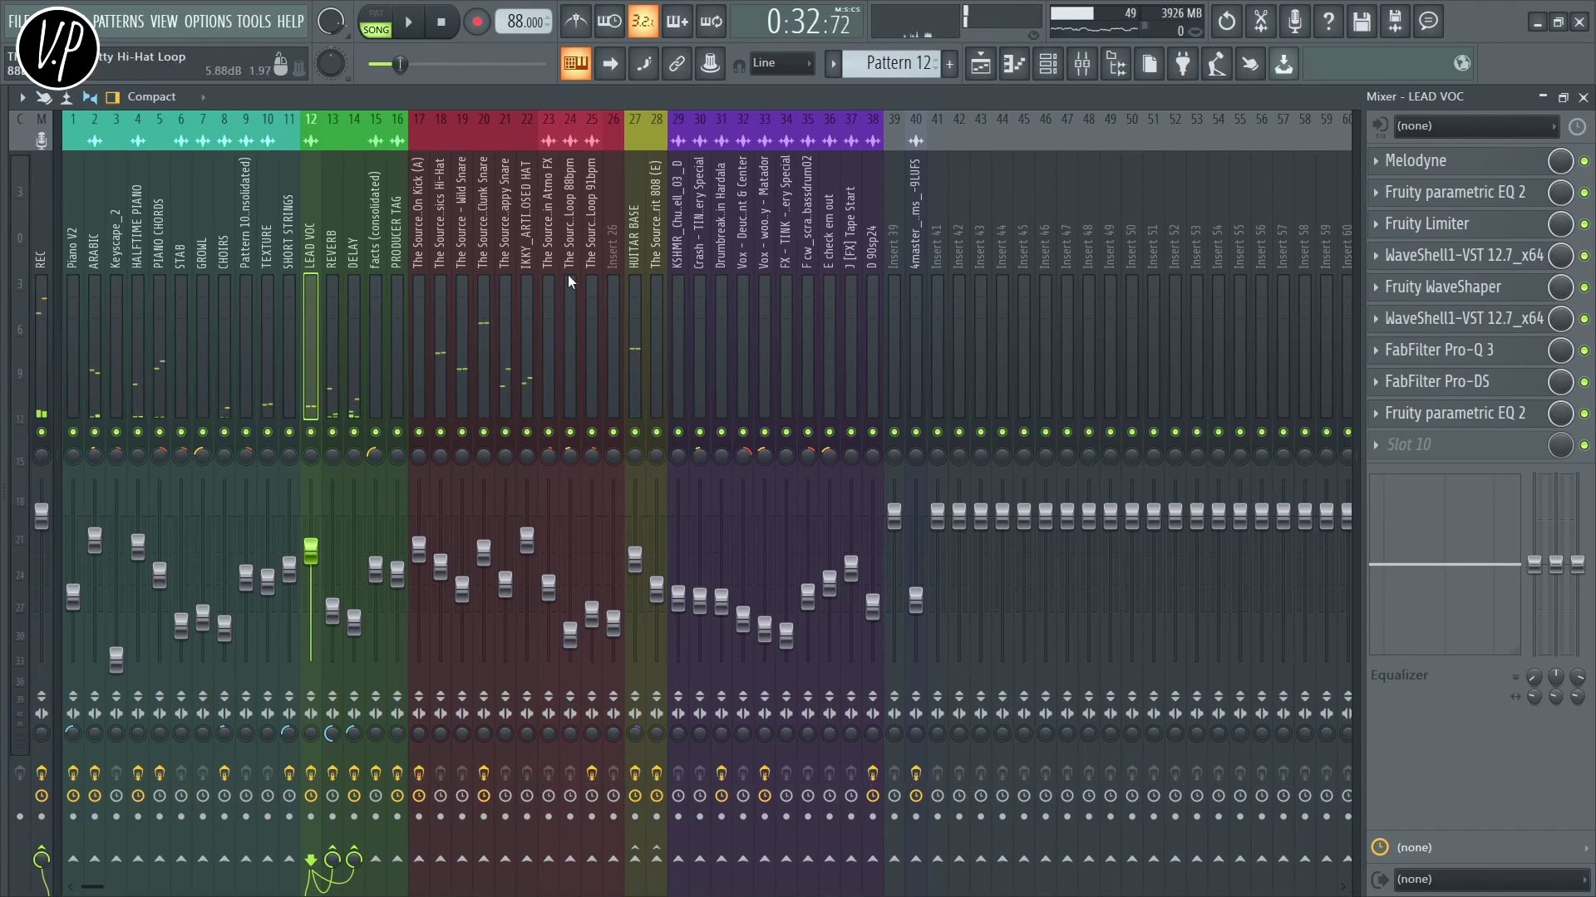